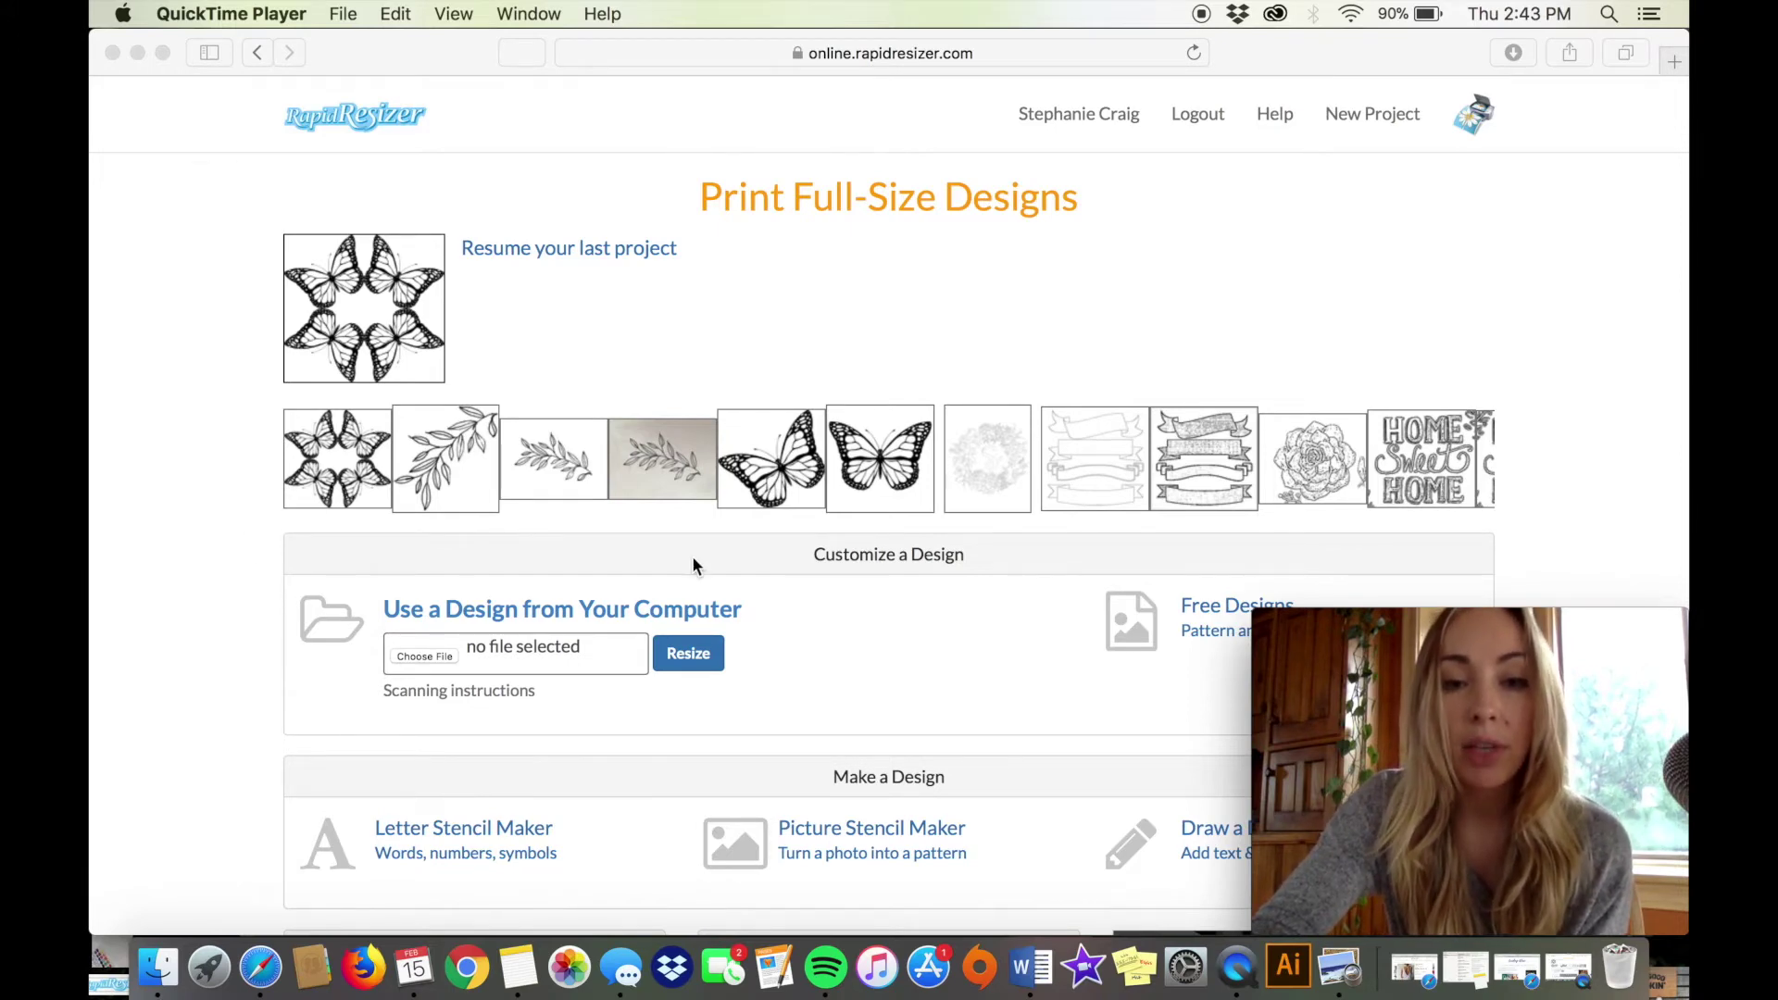
# Step: Open the Picture Stencil Maker and load the leaf branch photo IMG_4568.JPG
pyautogui.scroll(-3, 693, 567)
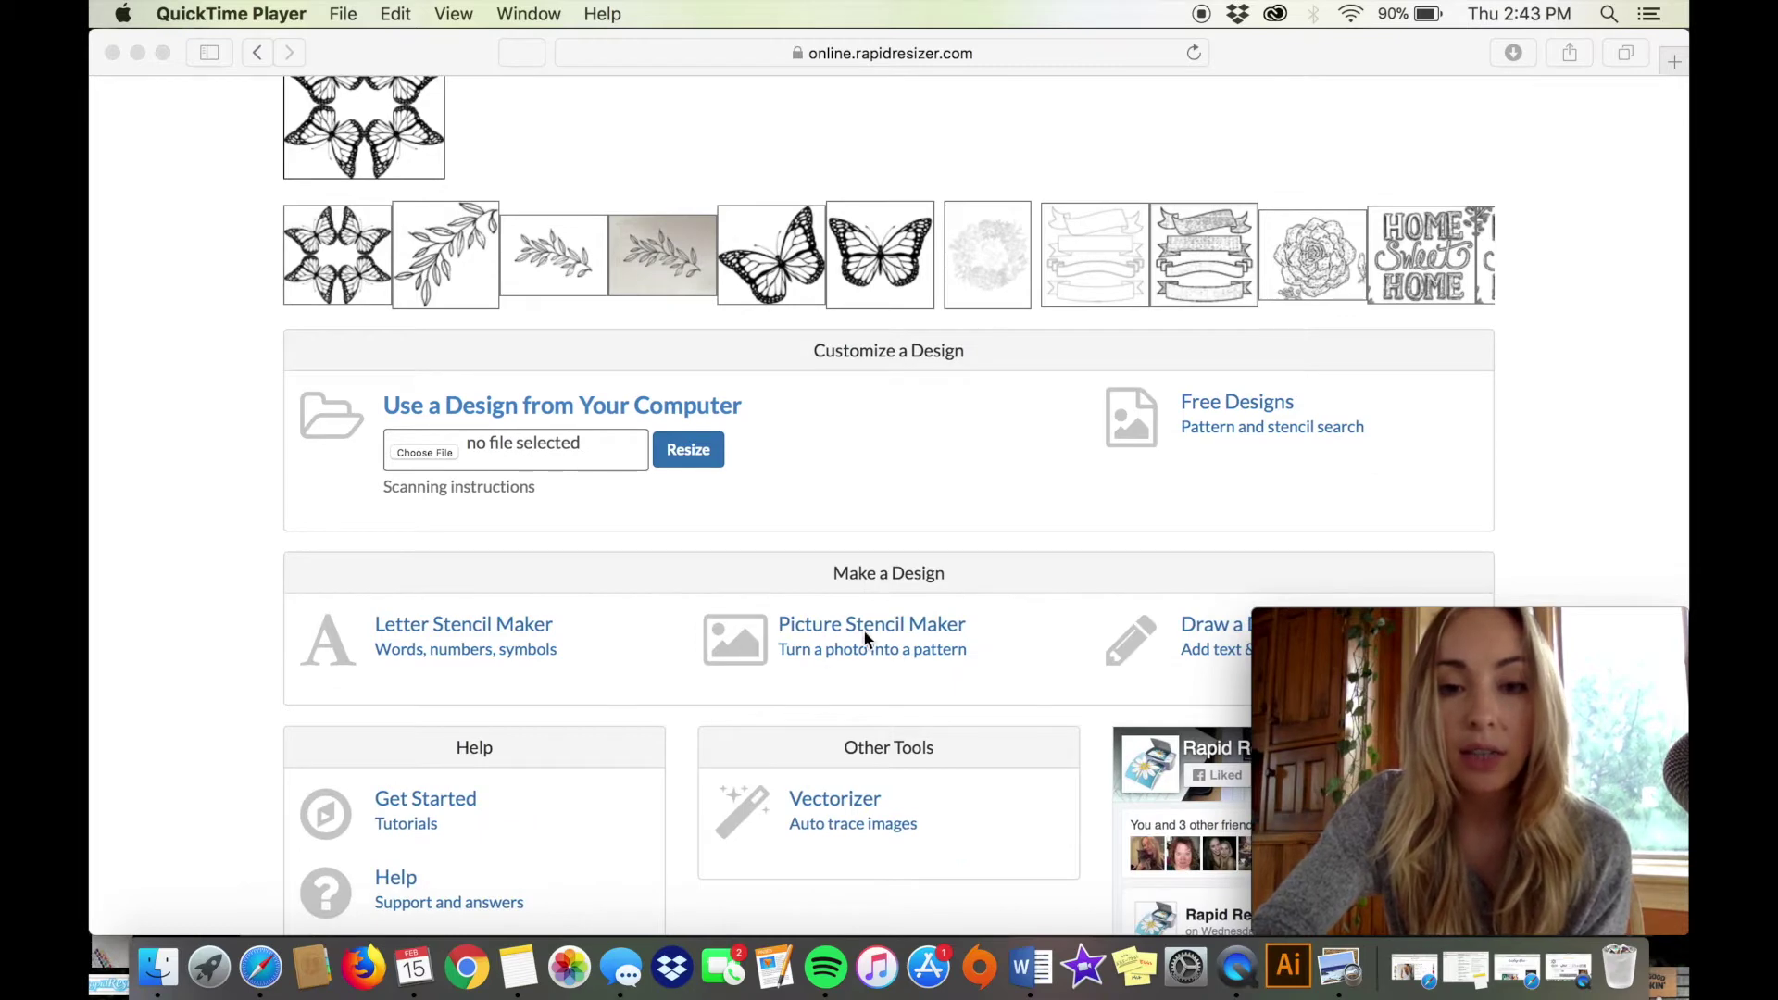
pyautogui.click(742, 638)
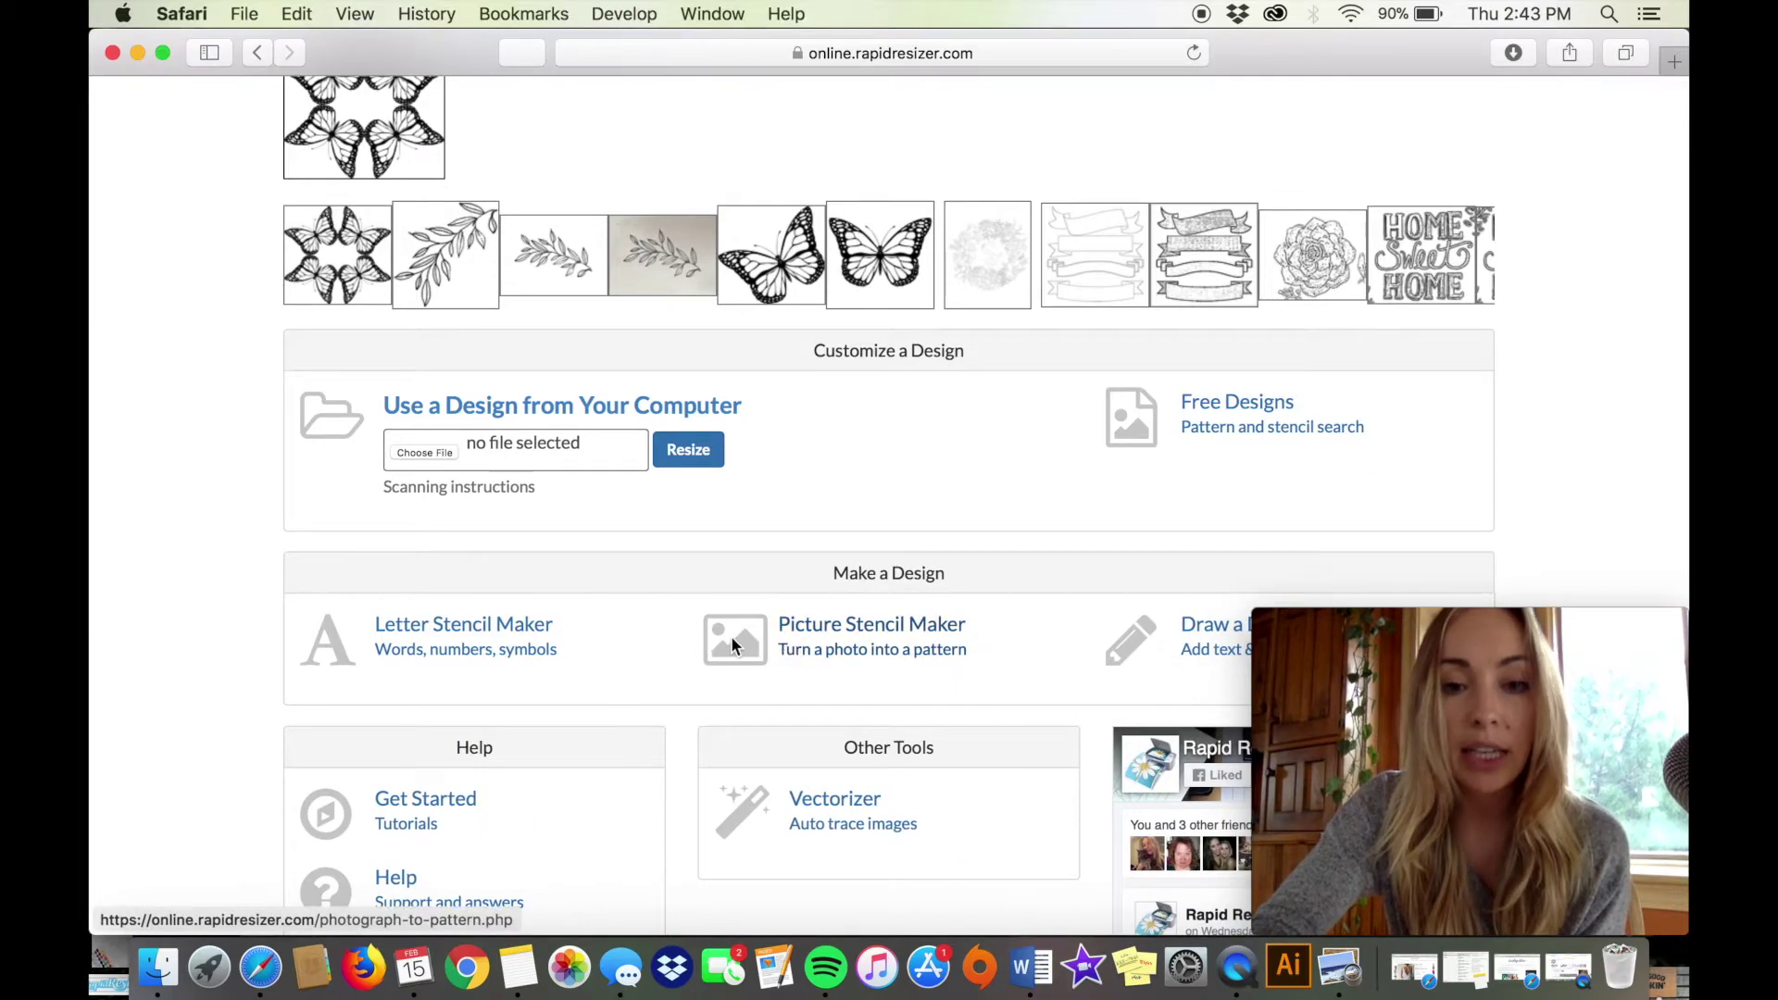
pyautogui.click(732, 639)
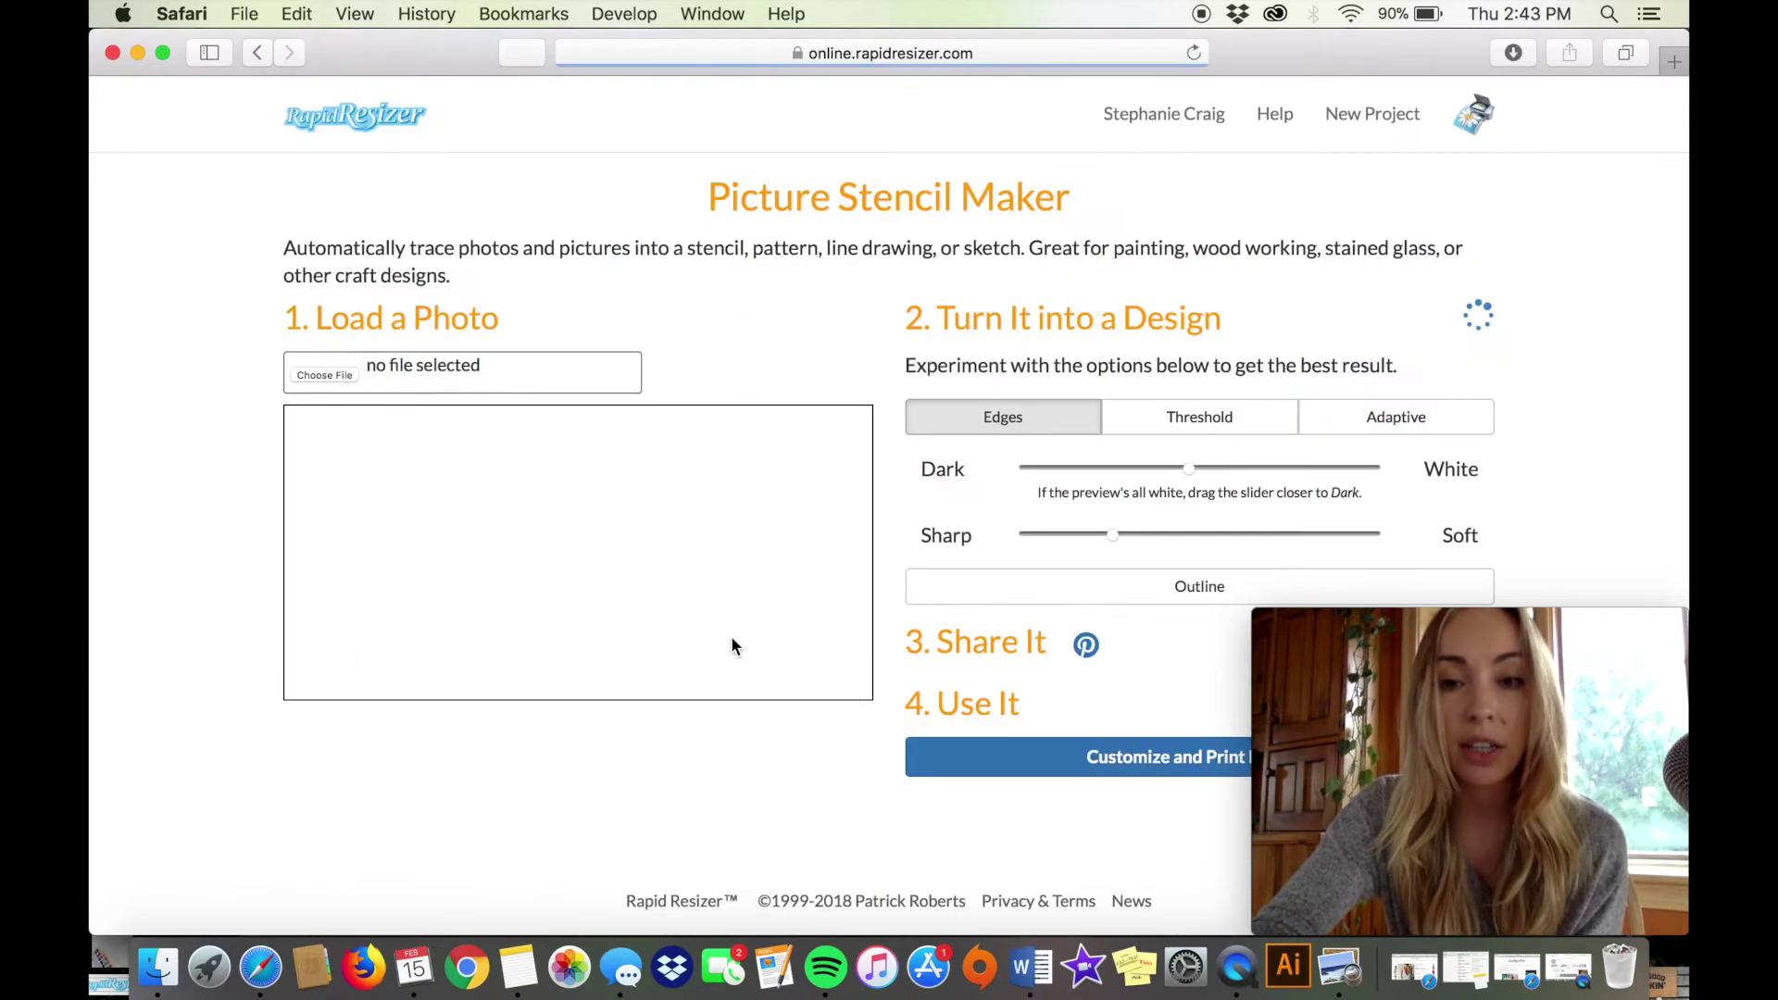
pyautogui.click(322, 378)
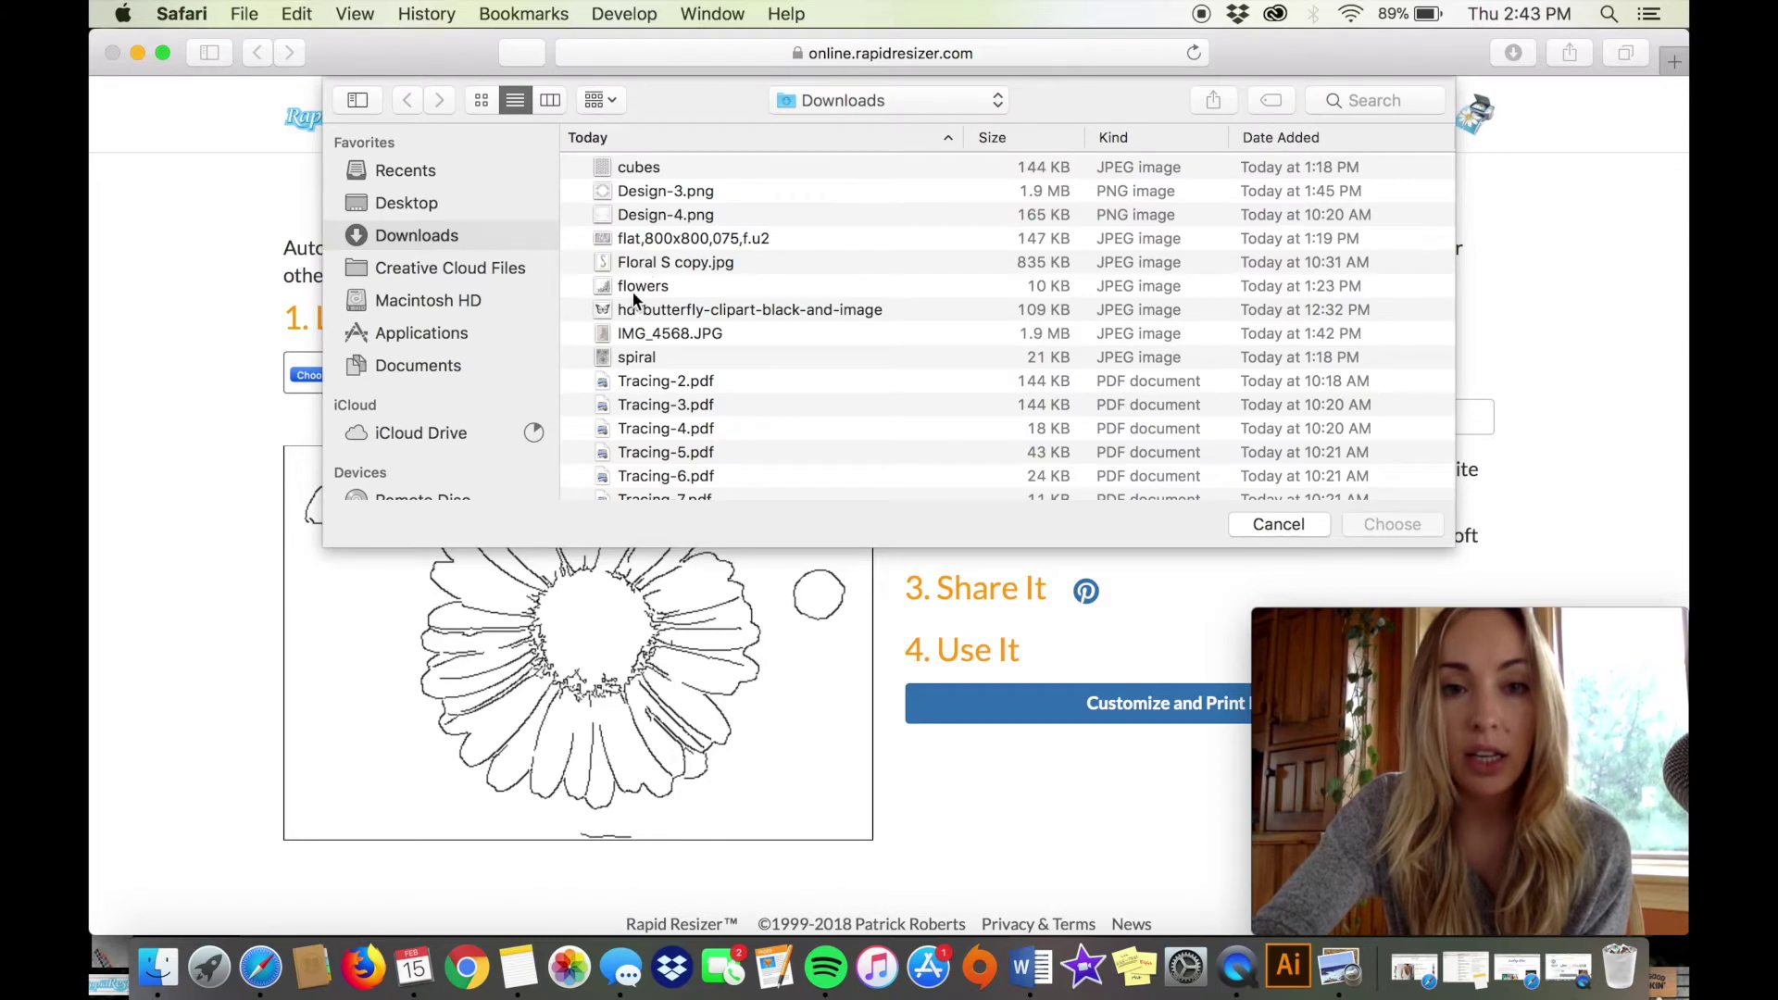
pyautogui.doubleClick(635, 334)
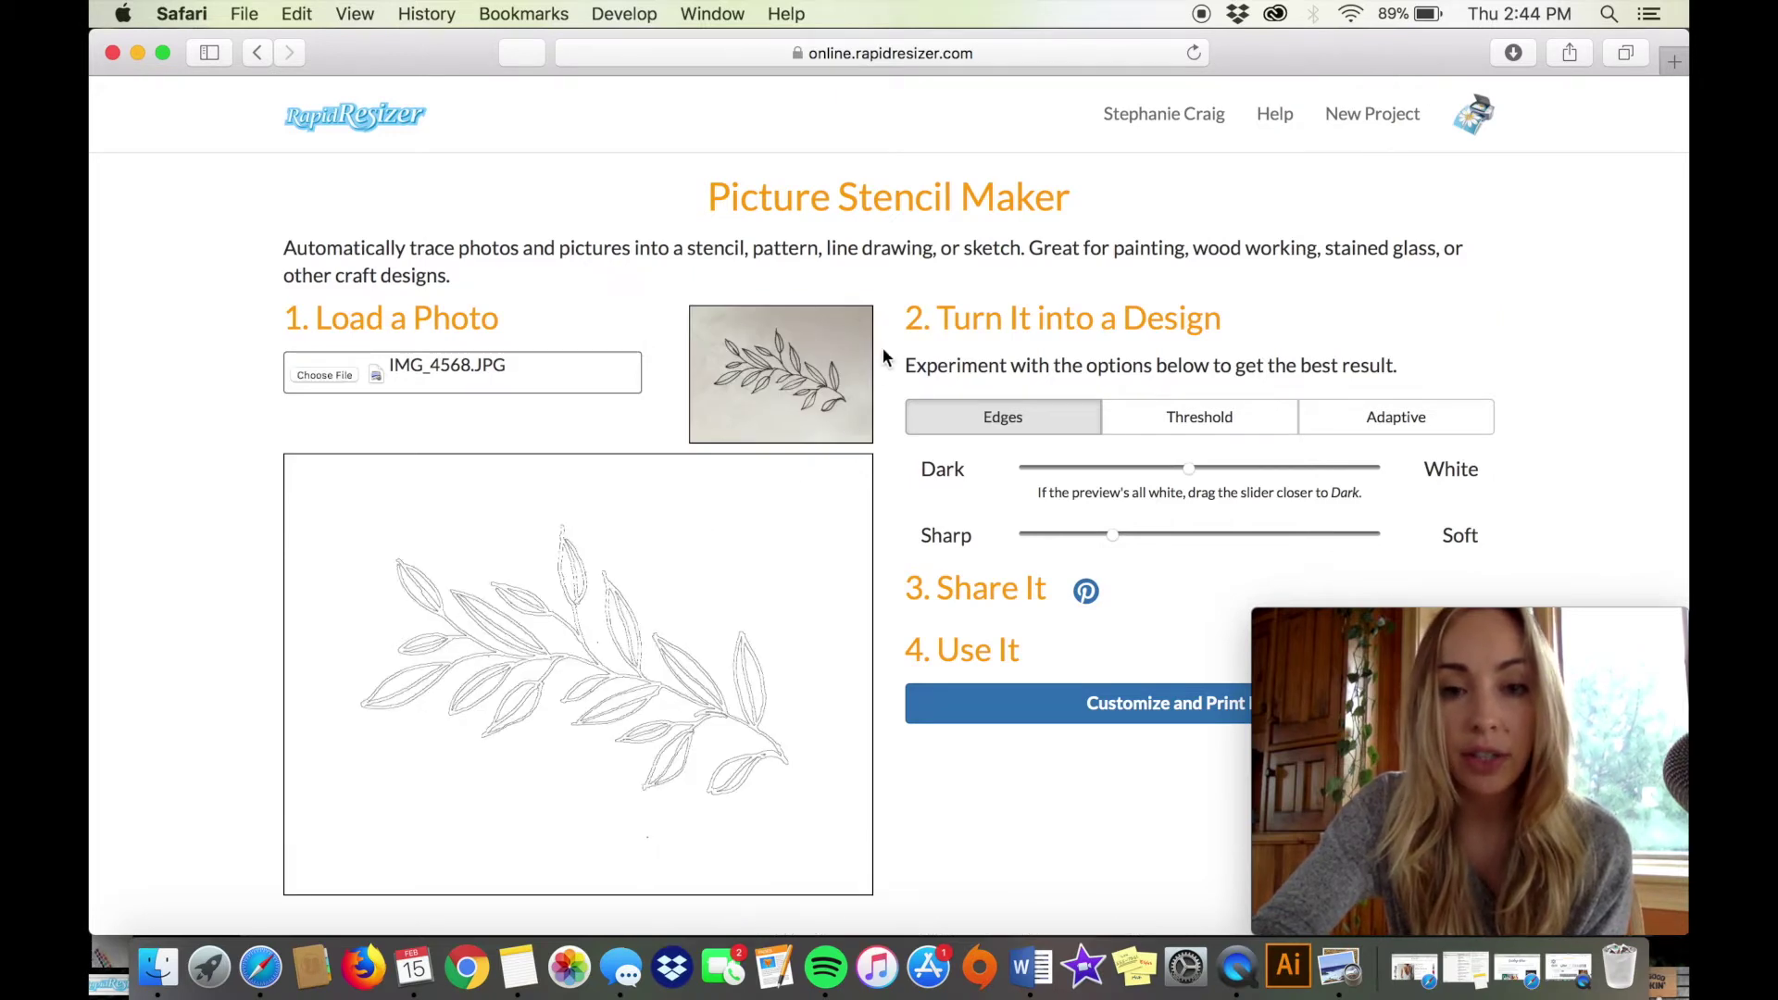
# Step: Trace the photo with the Adaptive method and send it to Customize and Print
pyautogui.scroll(-2, 881, 357)
pyautogui.click(1354, 357)
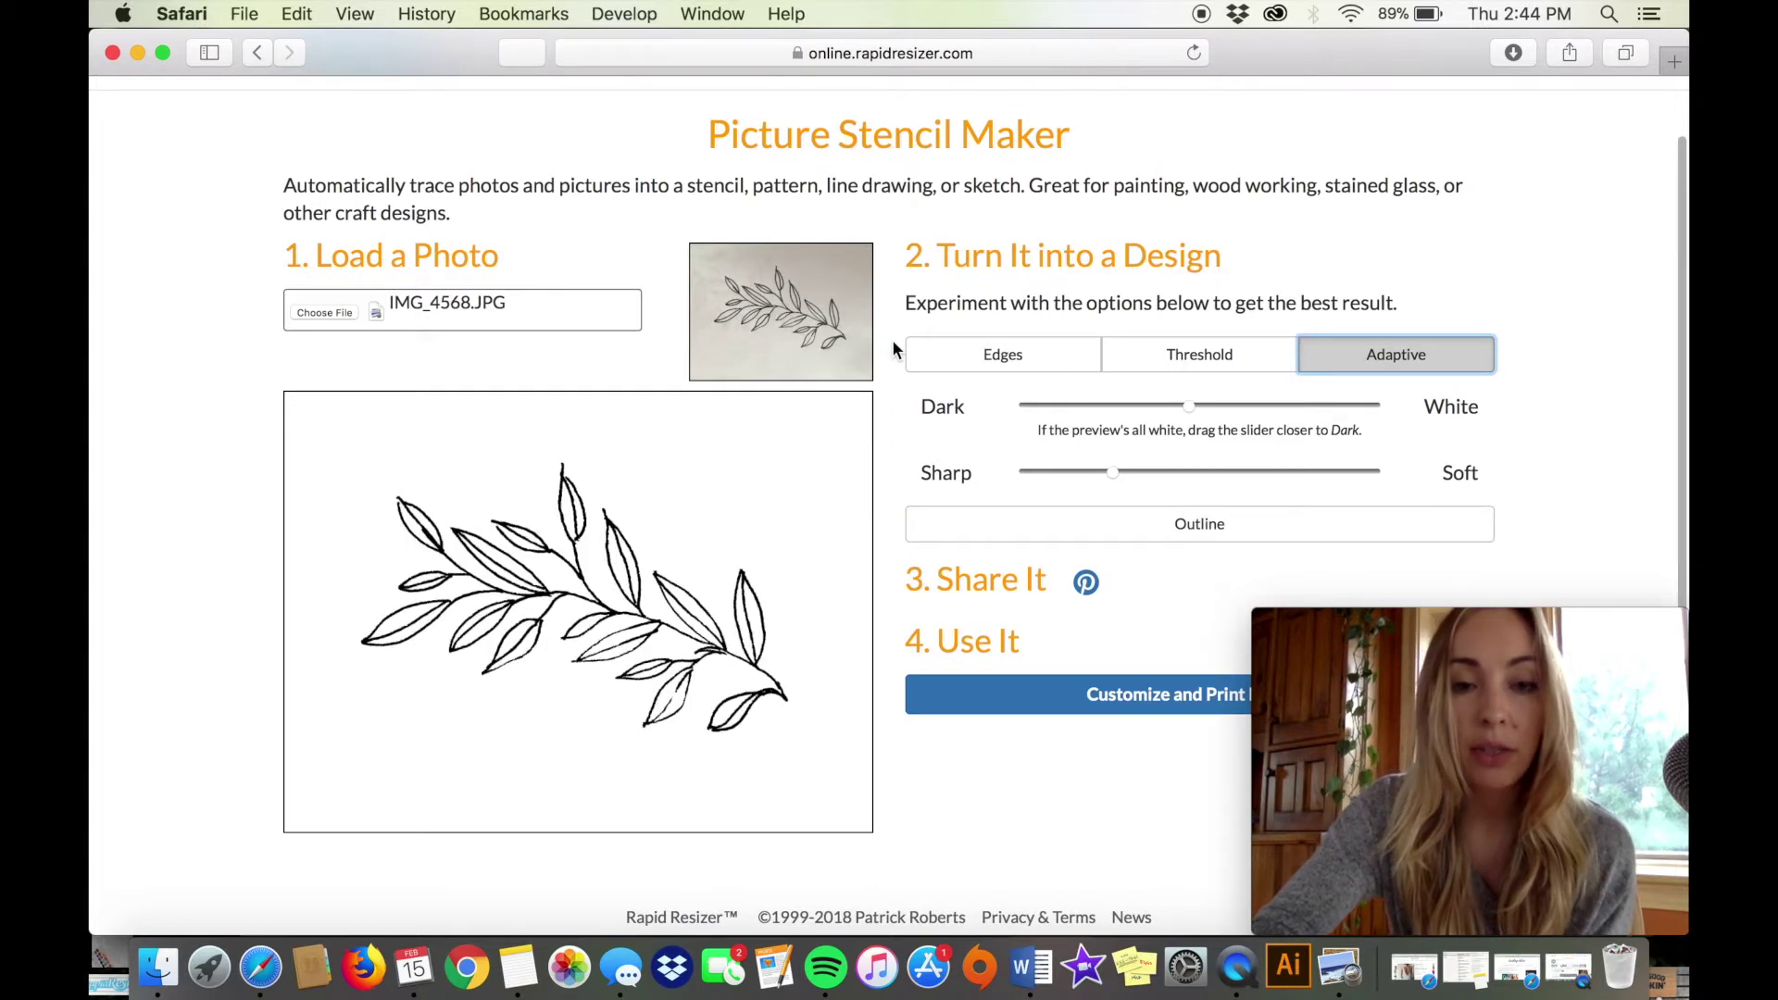
pyautogui.scroll(-1, 893, 350)
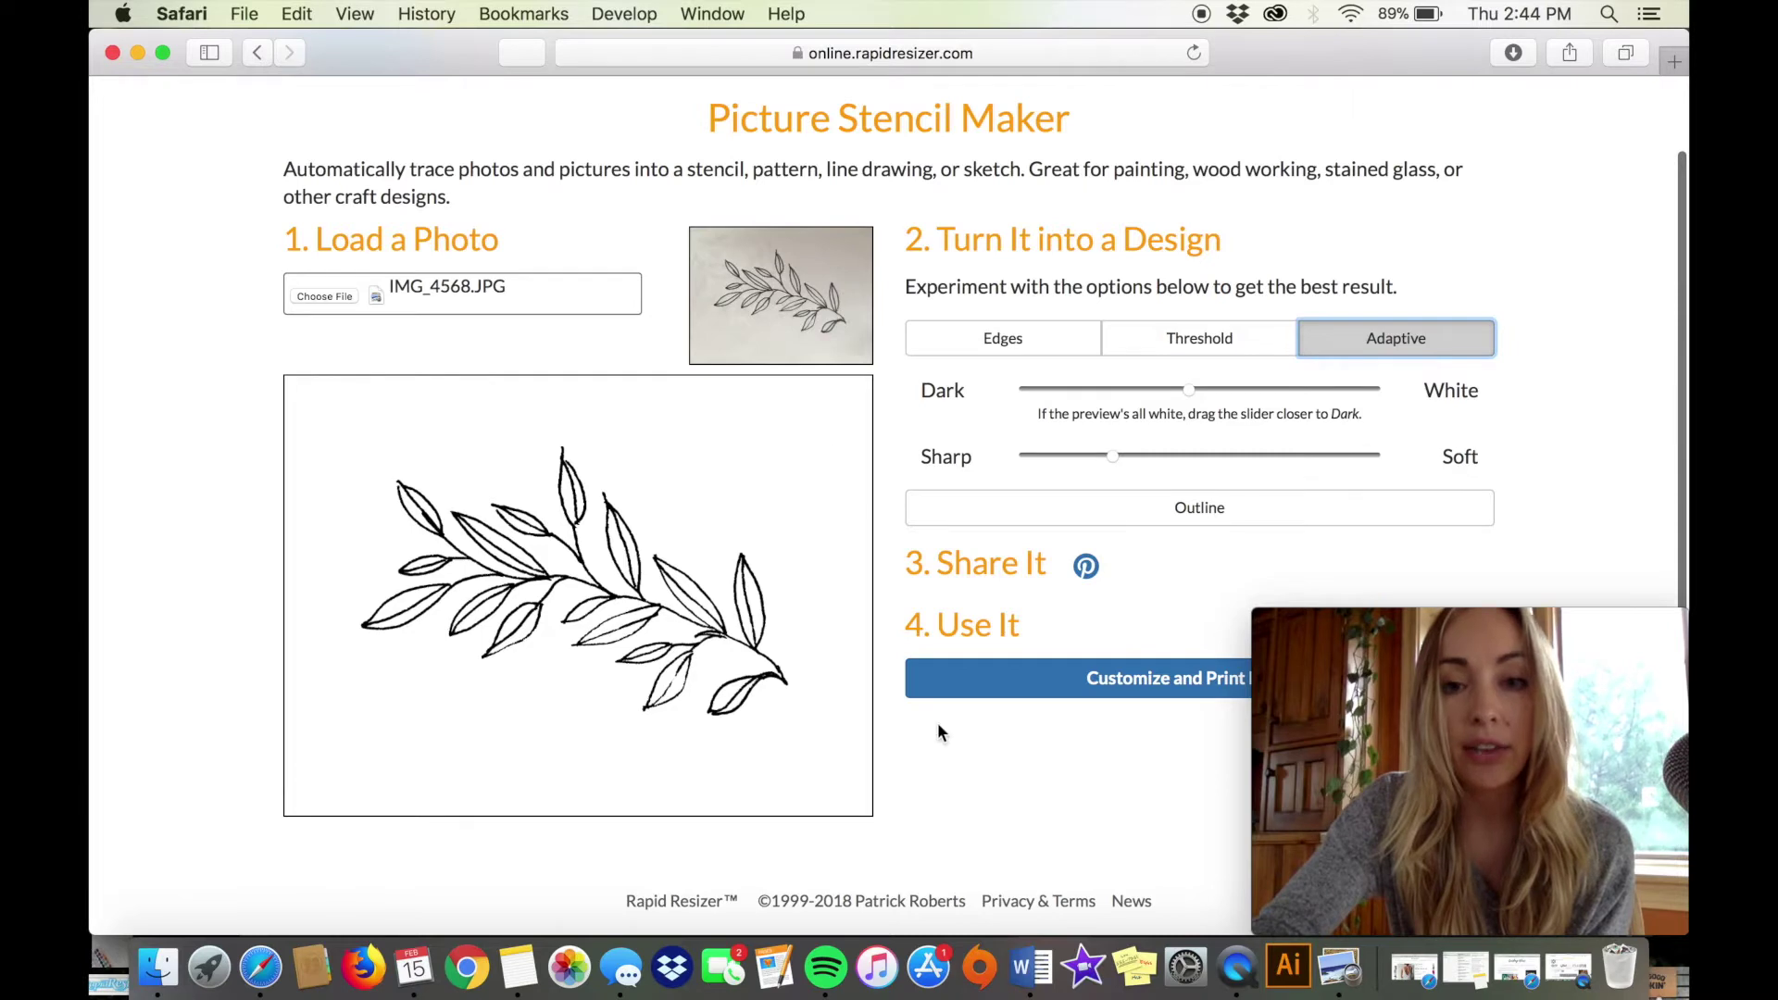
pyautogui.click(1034, 699)
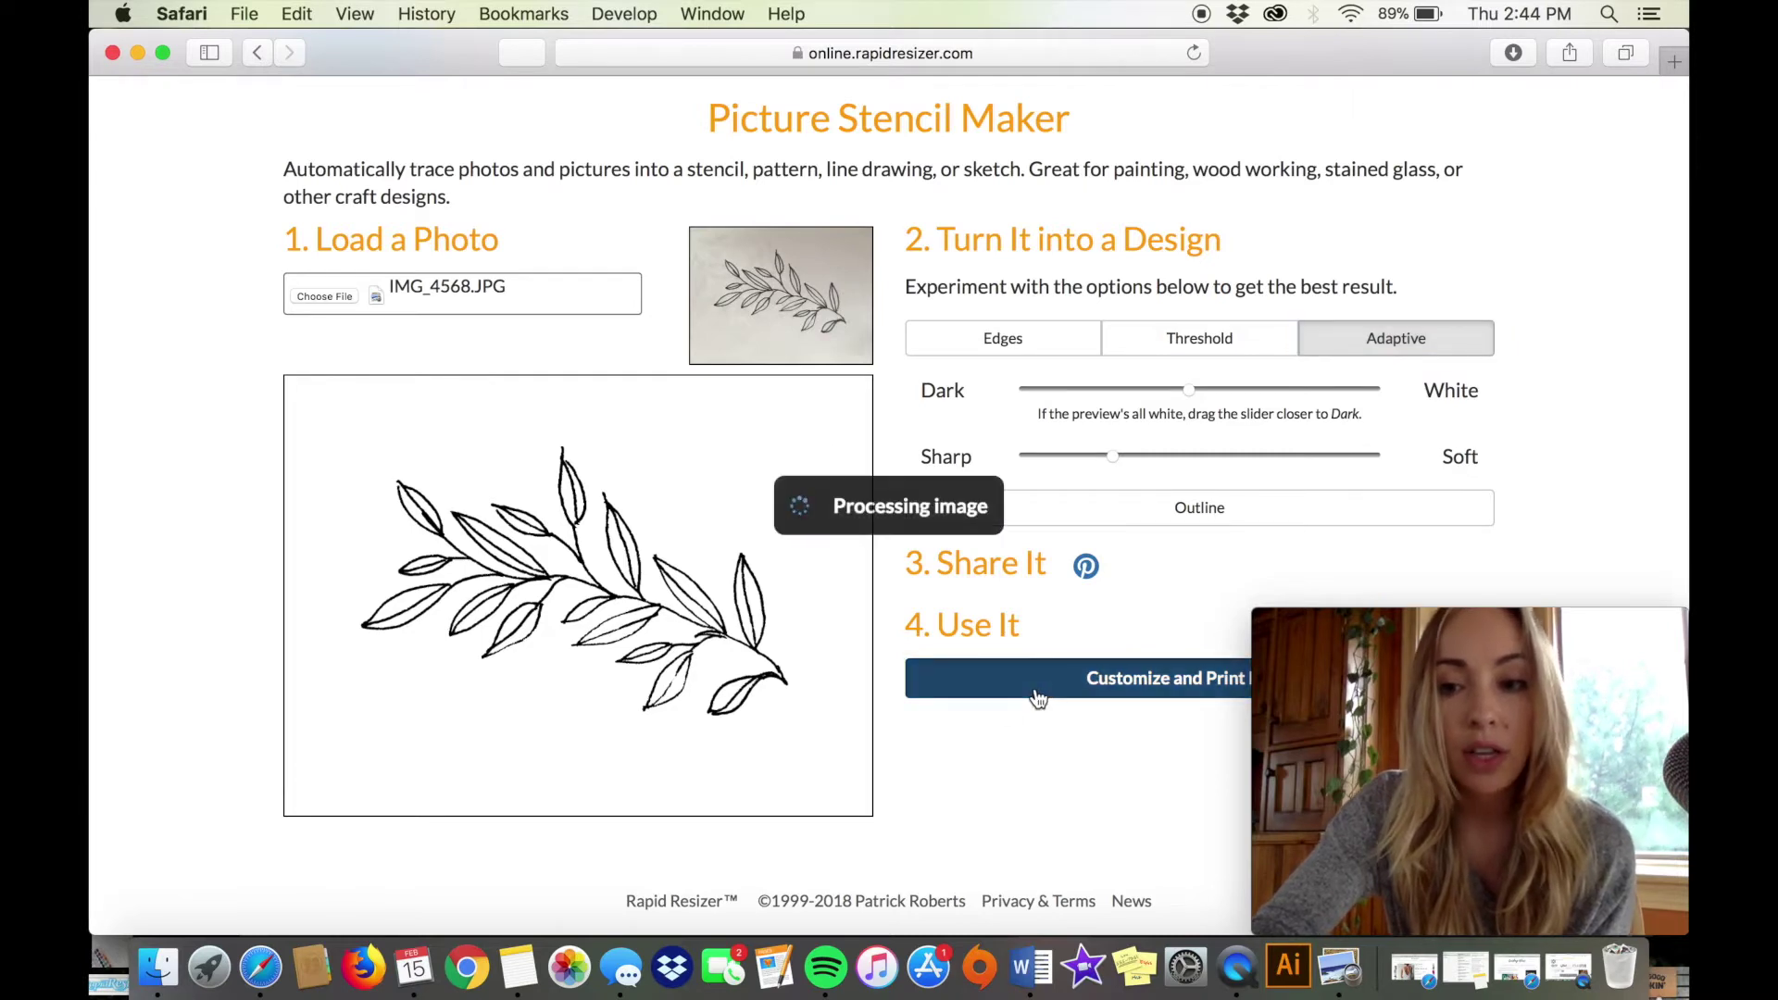
# Step: Size the leaf stencil 15 × 11.25 inches and apply a -53.8° rotation
pyautogui.write('15')
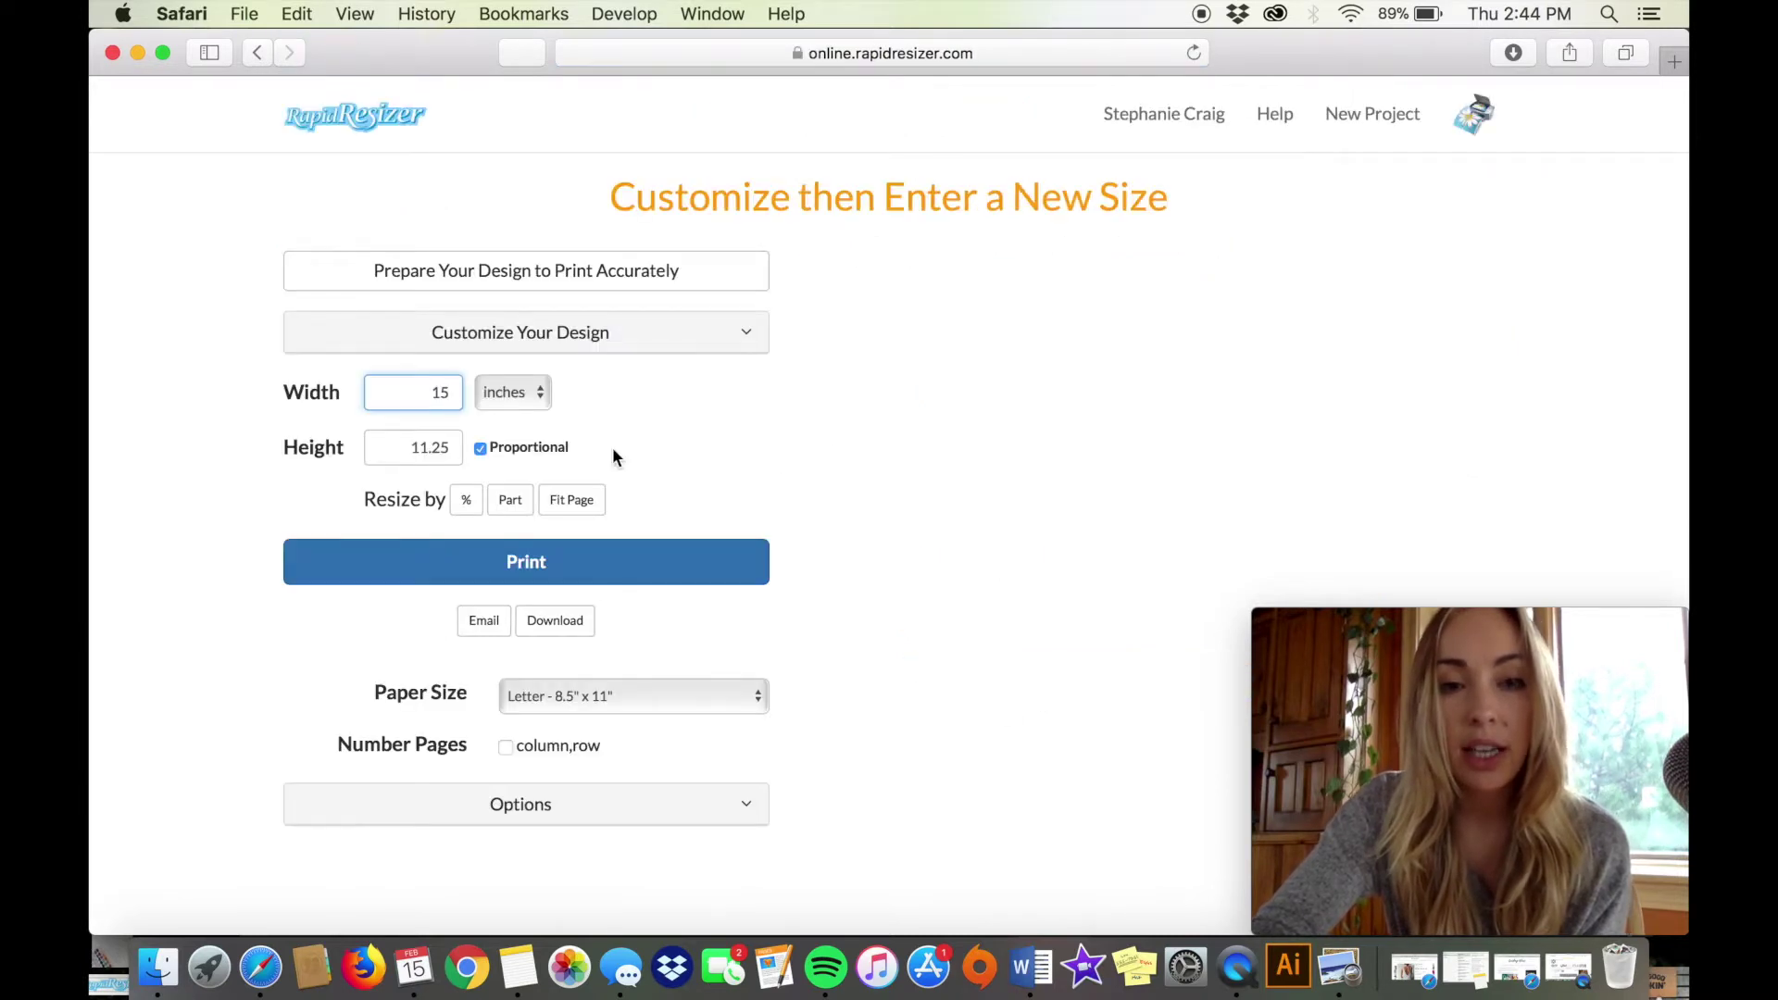
pyautogui.click(618, 338)
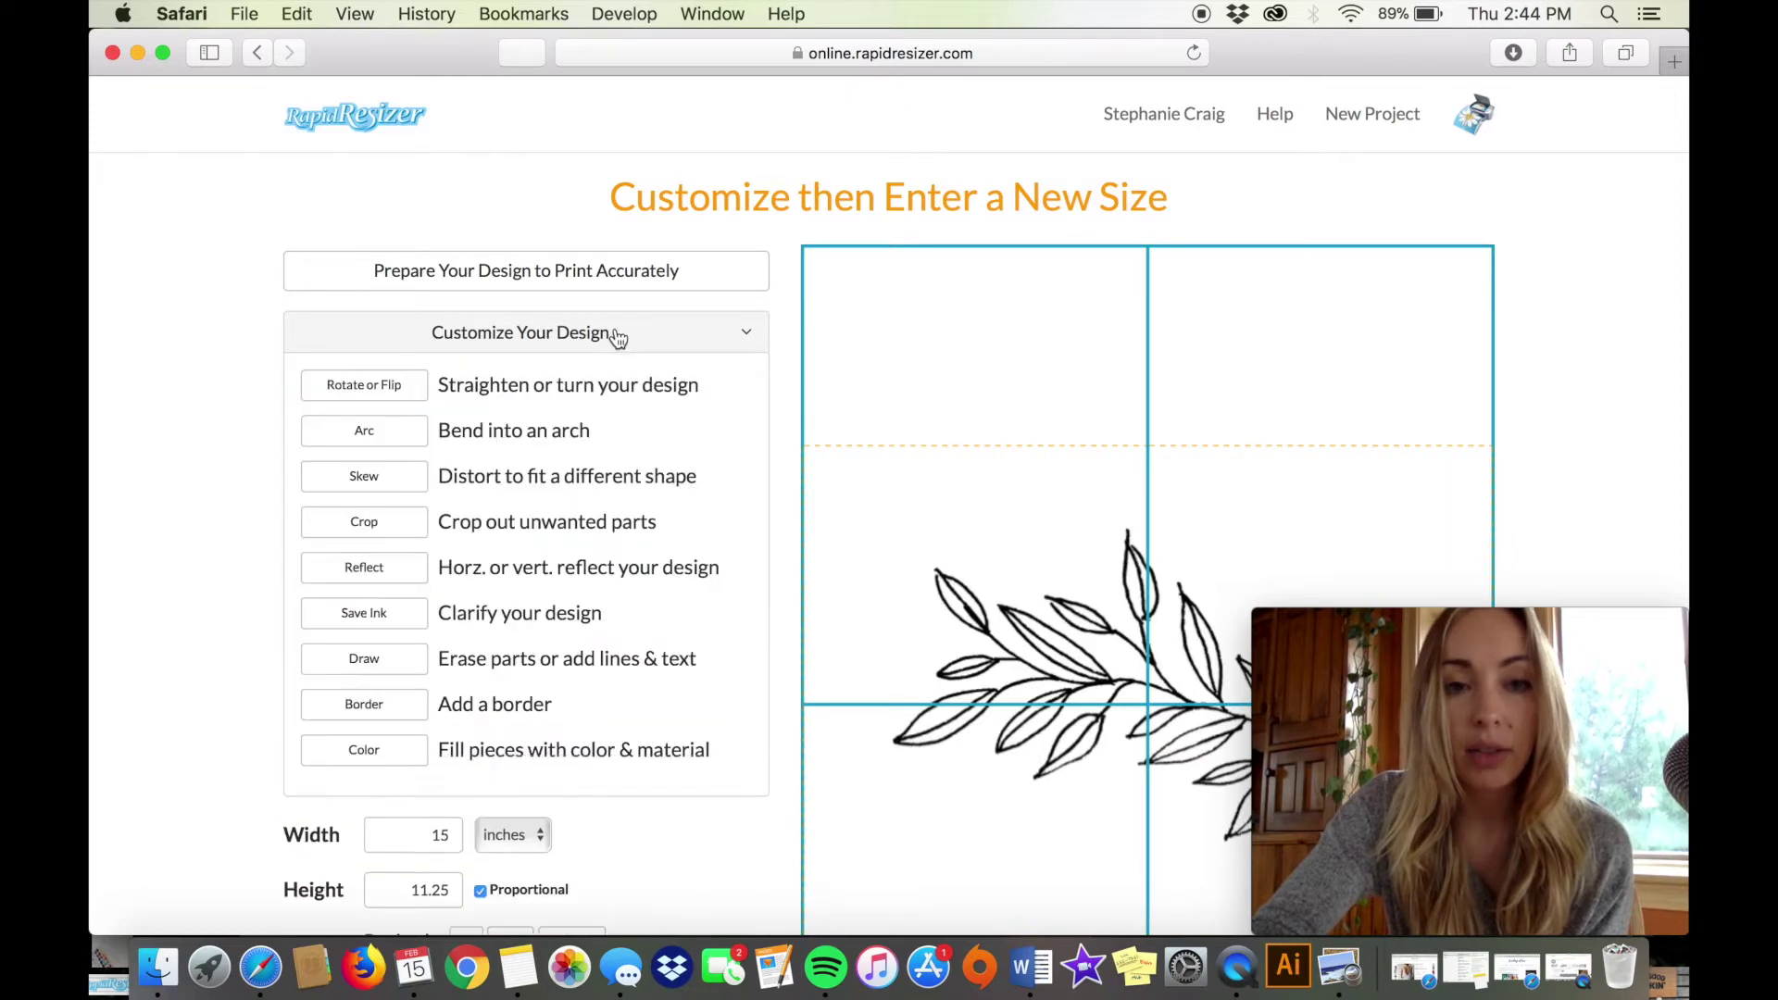
pyautogui.click(337, 394)
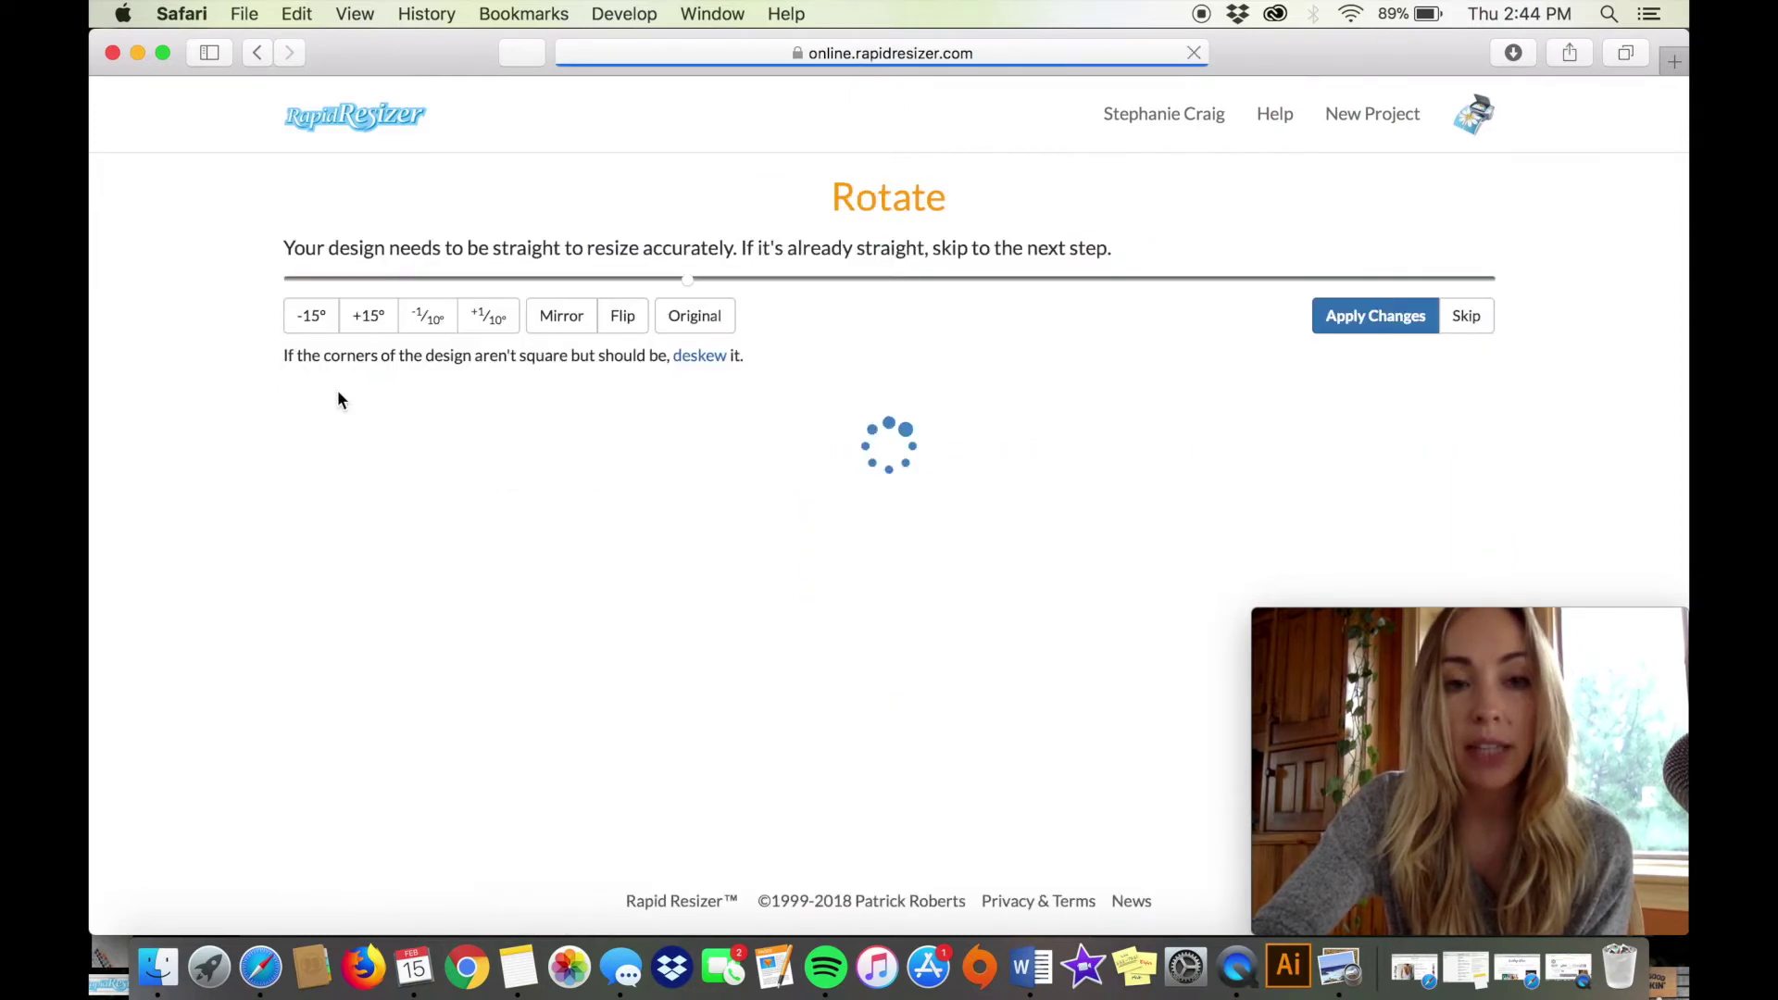
pyautogui.scroll(-5, 754, 523)
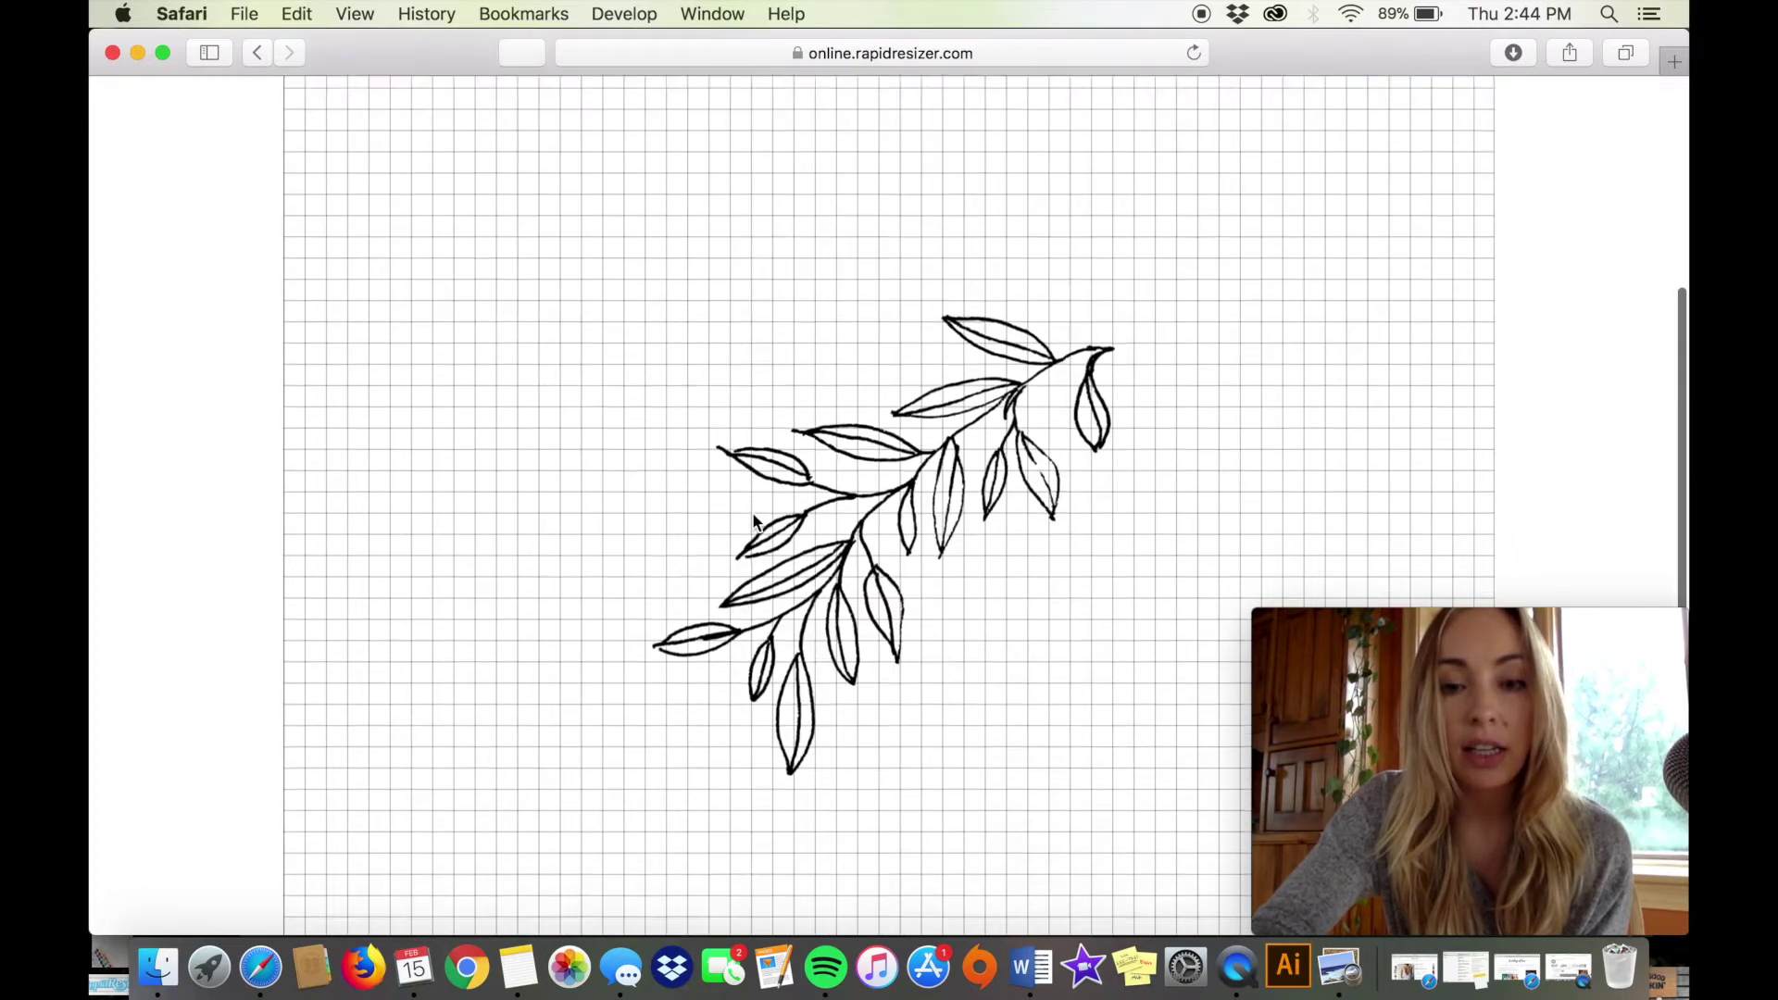
pyautogui.scroll(5, 755, 522)
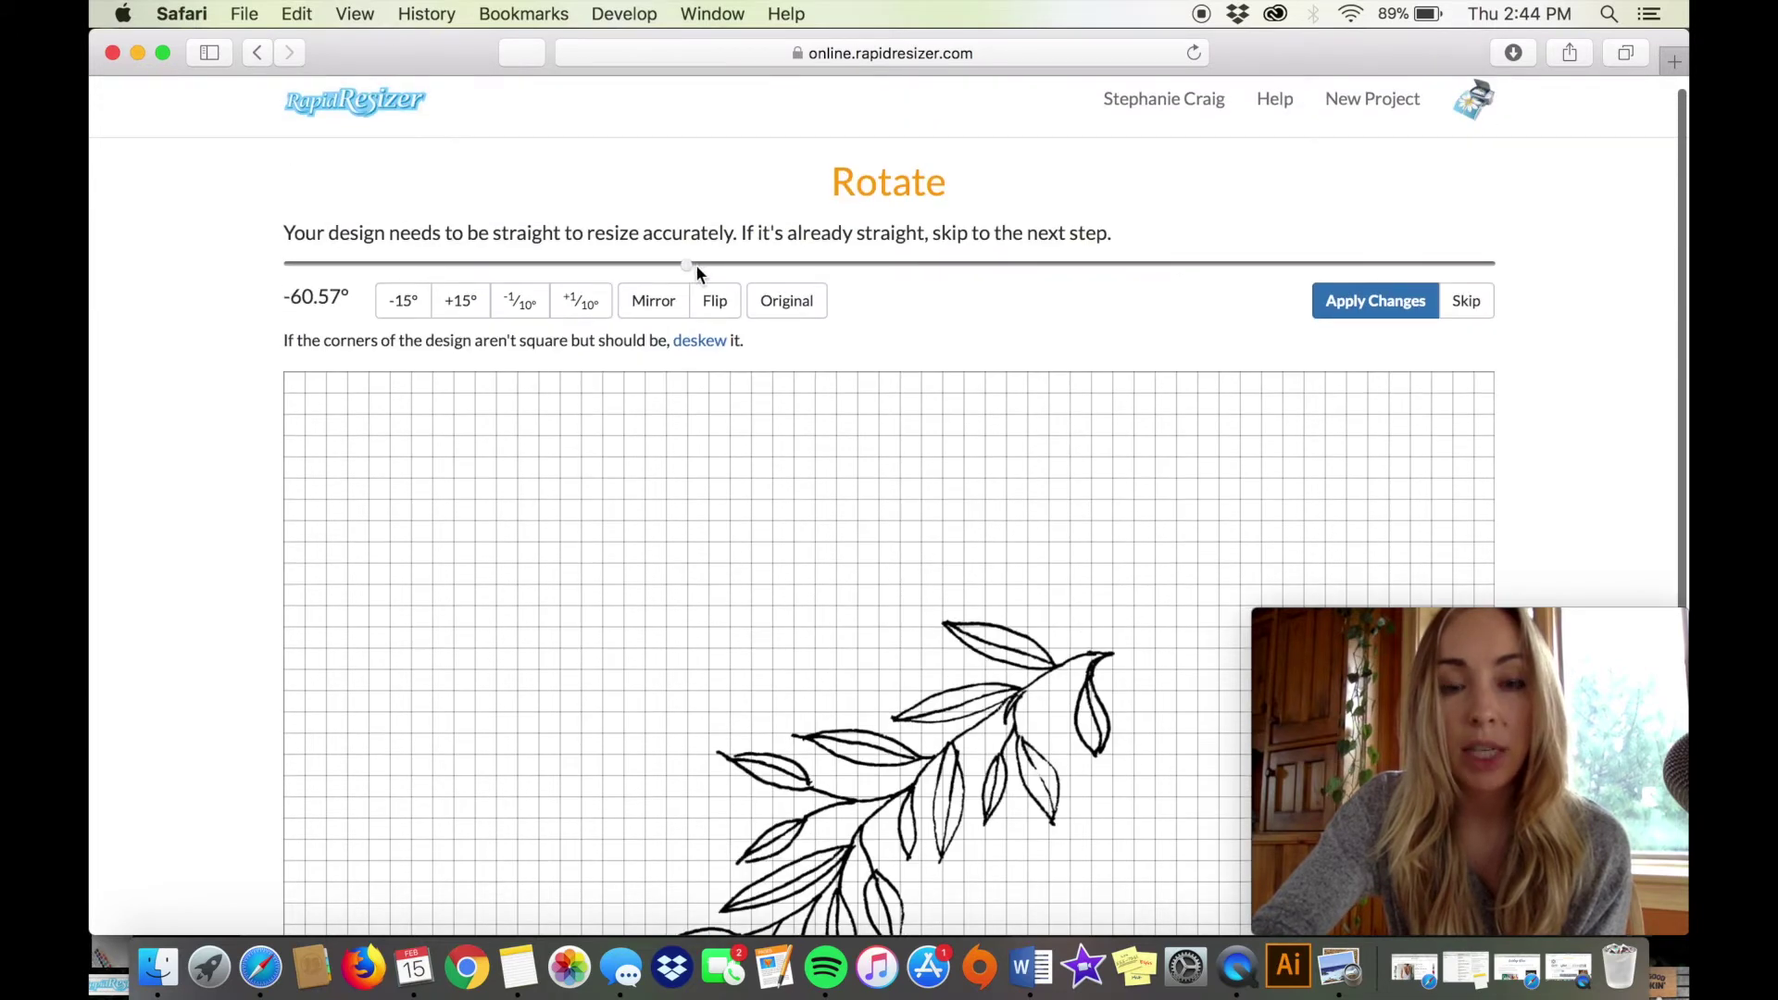
pyautogui.click(696, 265)
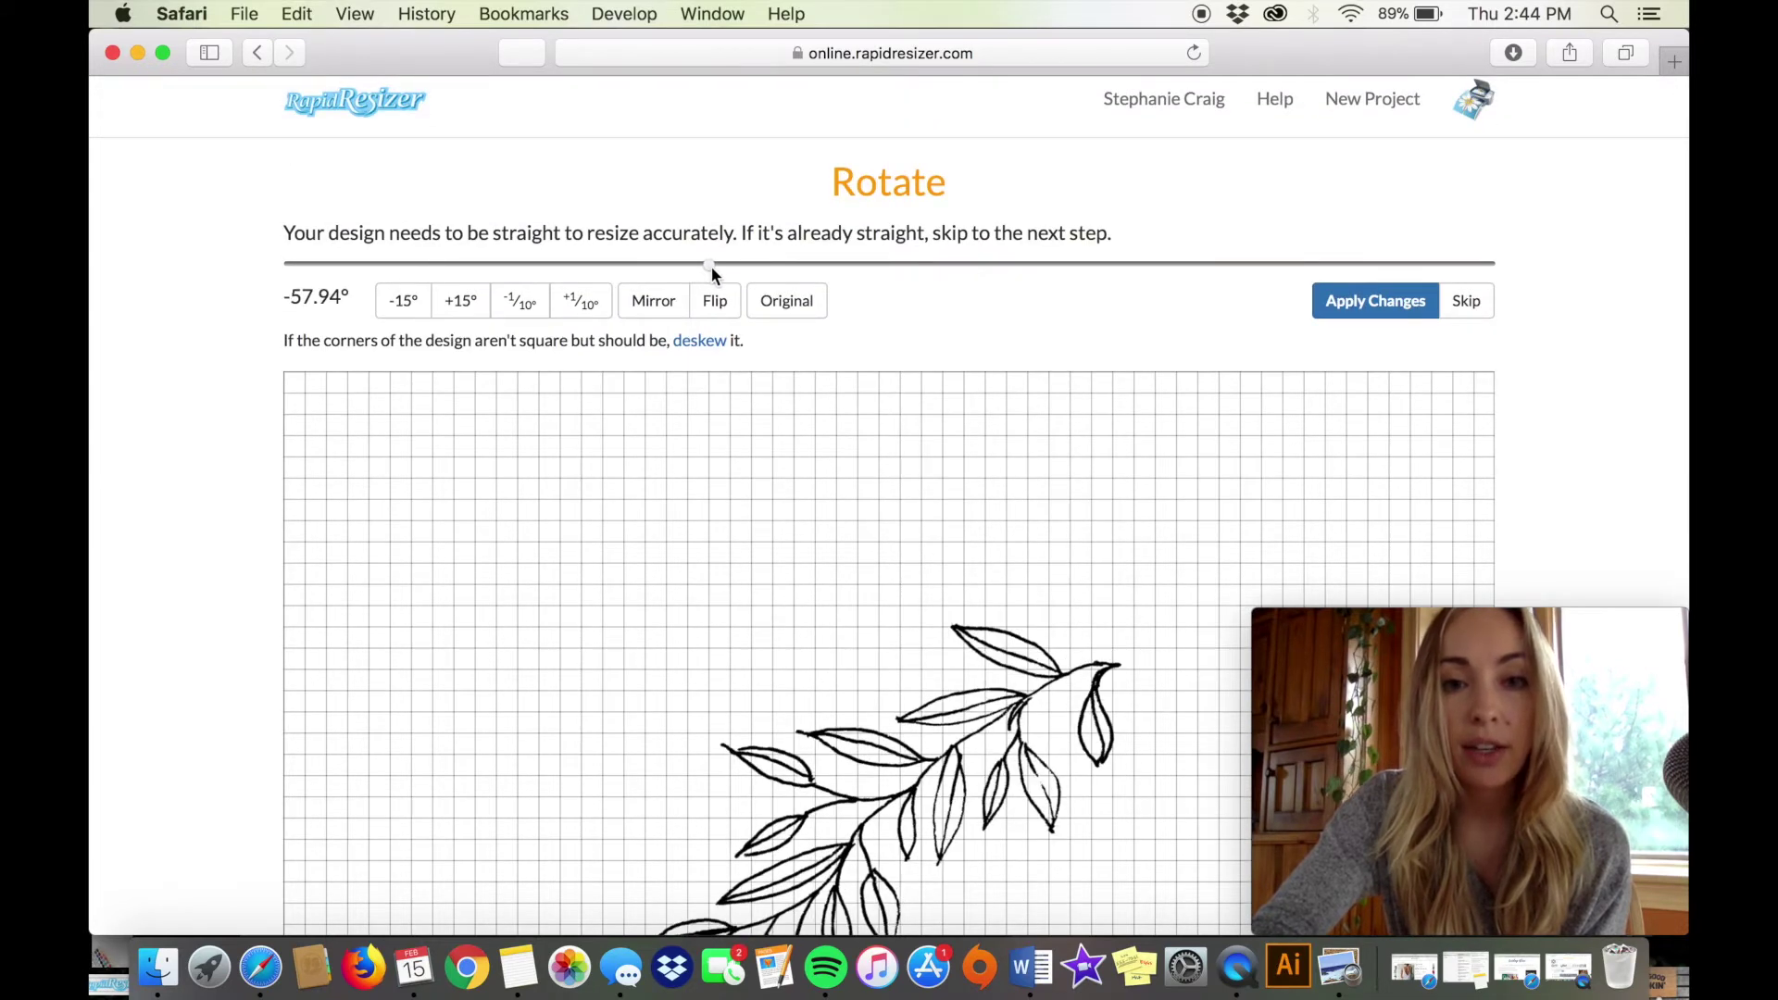
pyautogui.click(711, 265)
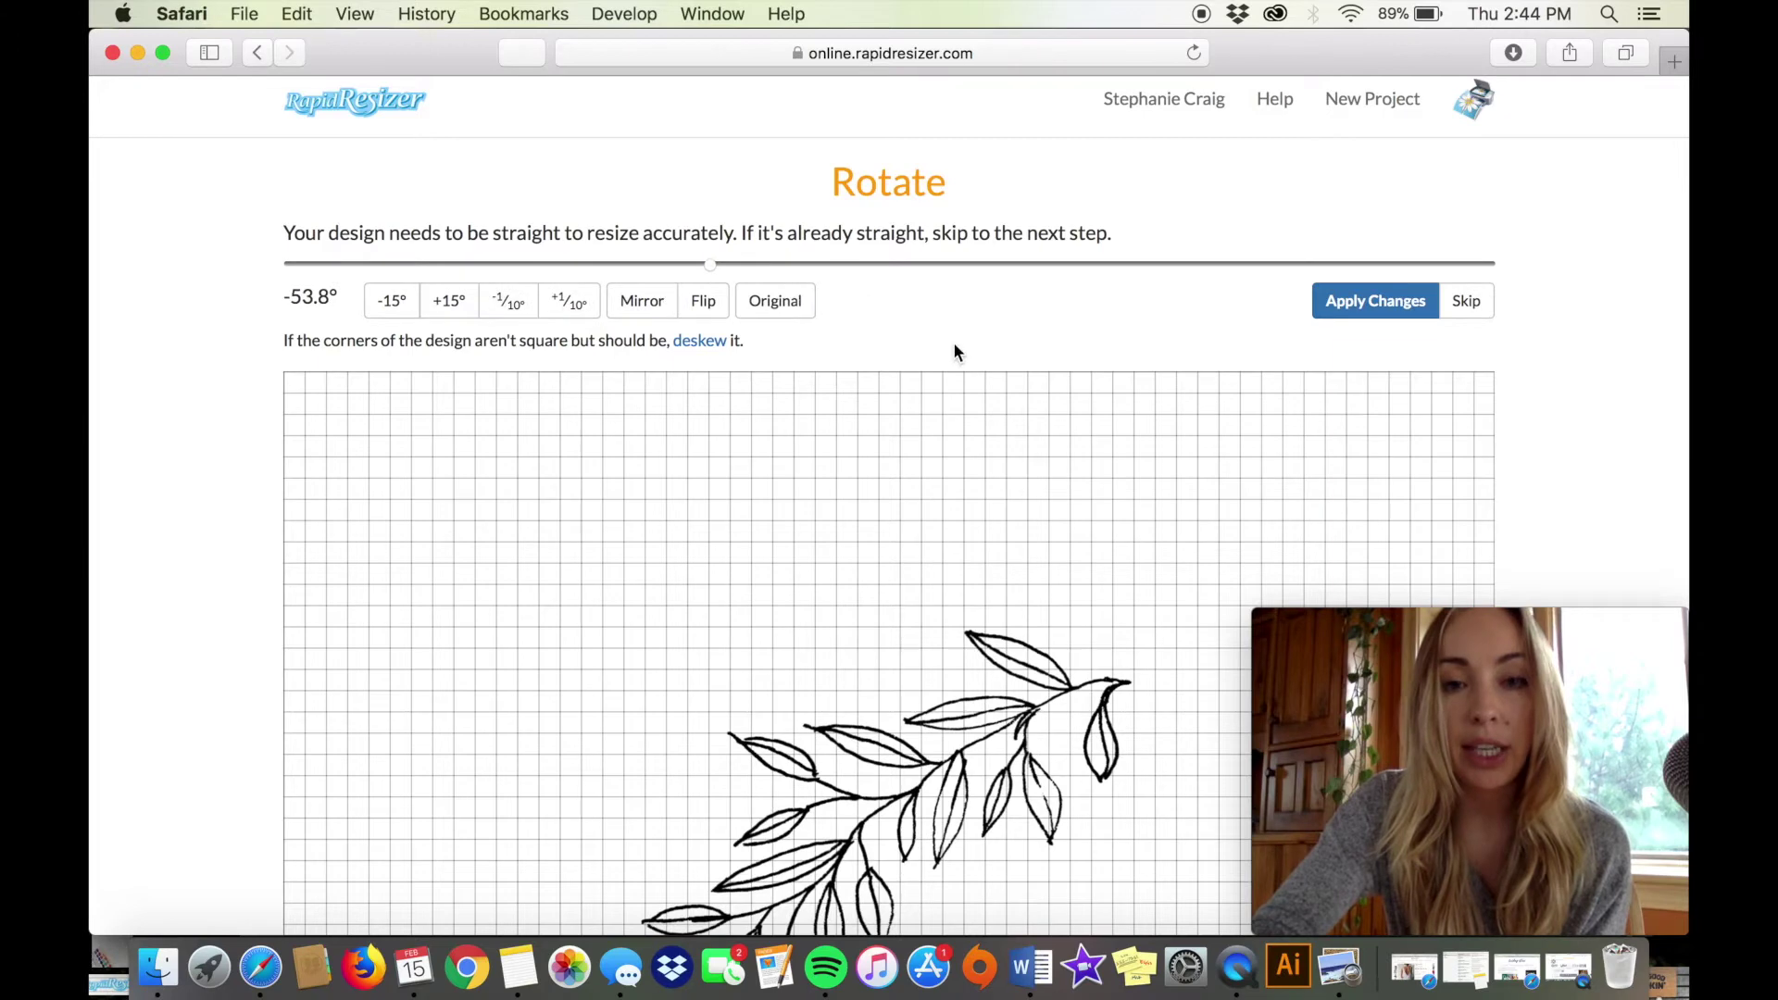
pyautogui.scroll(-5, 953, 352)
pyautogui.scroll(5, 953, 352)
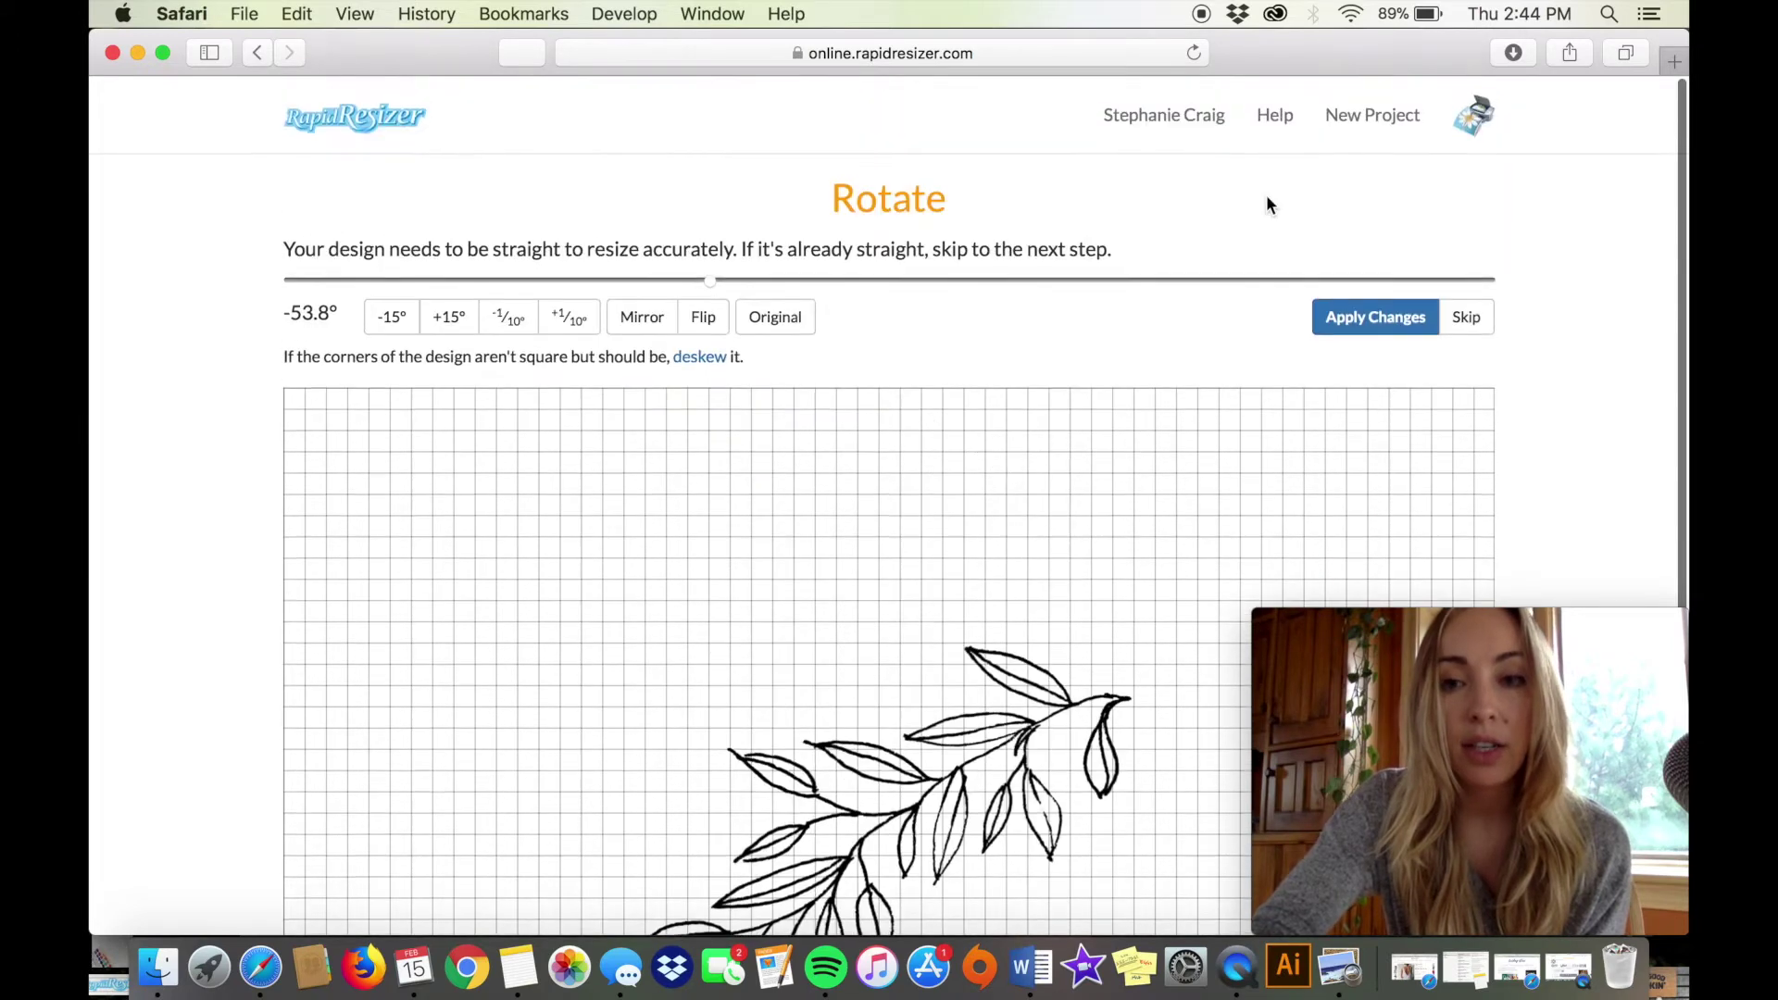
pyautogui.click(1356, 317)
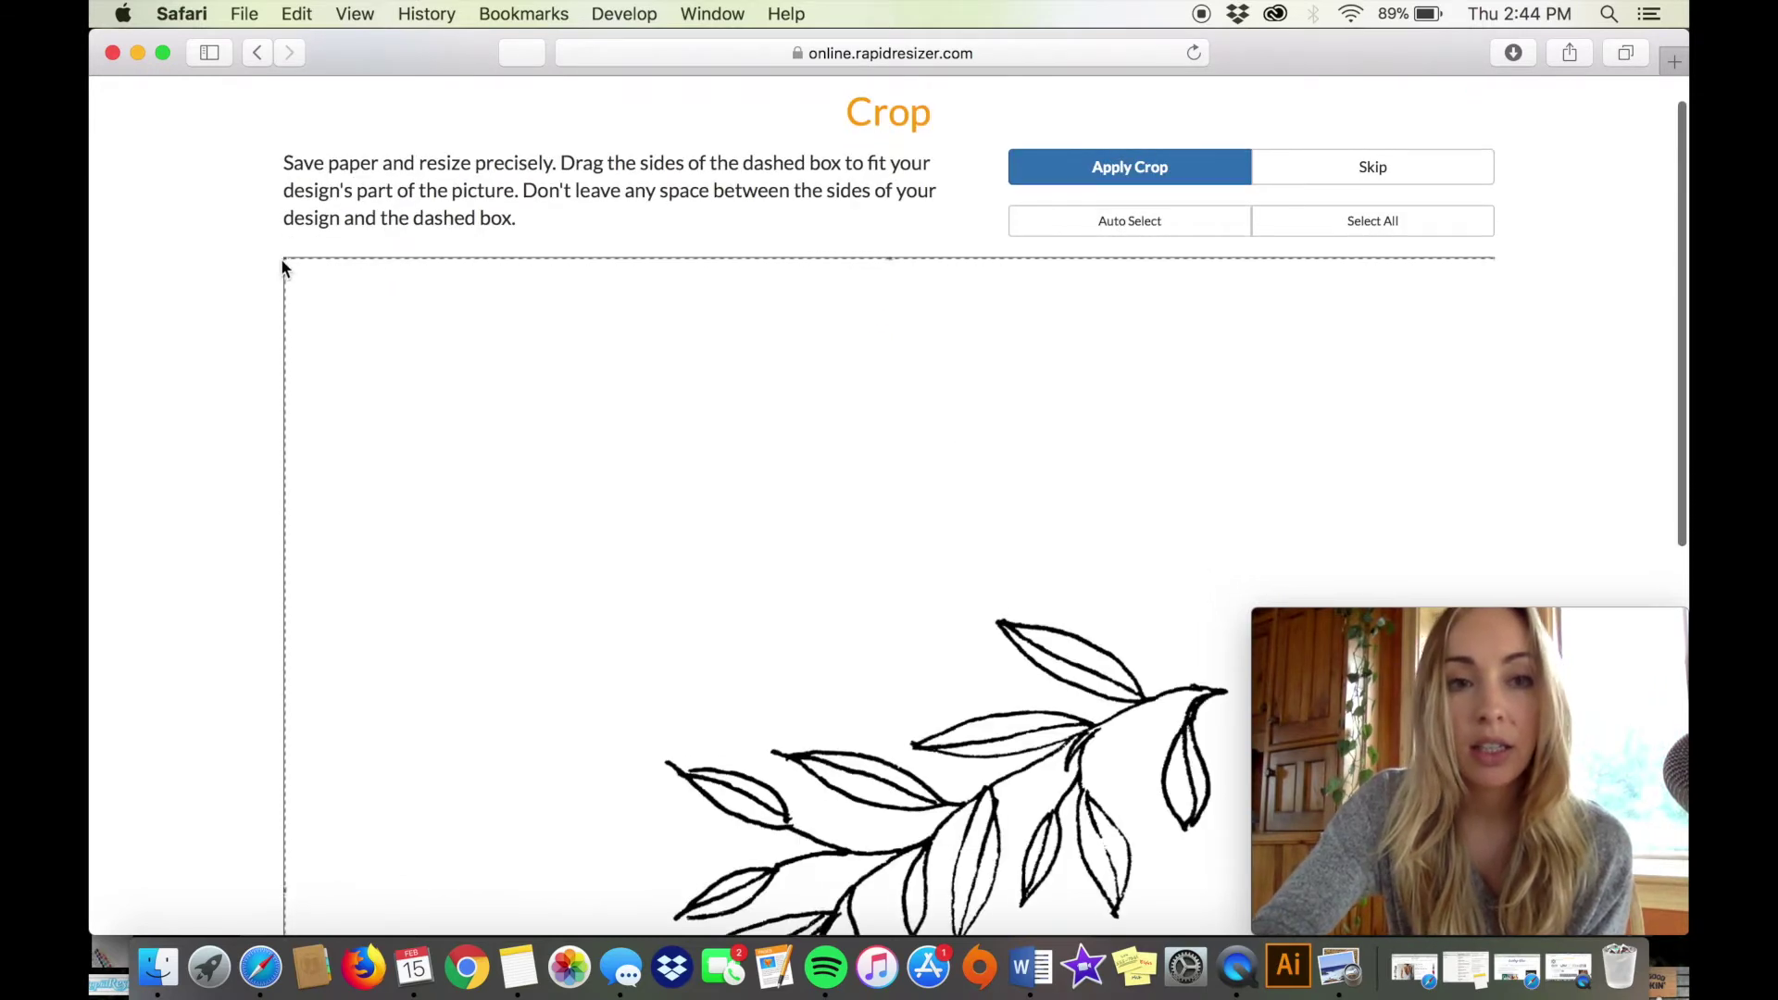
# Step: Move the crop frame over the leaf branch and pull in its left, top and right edges
pyautogui.scroll(1, 269, 417)
pyautogui.scroll(-8, 266, 441)
pyautogui.moveTo(283, 521)
pyautogui.mouseDown()
pyautogui.moveTo(429, 583)
pyautogui.moveTo(535, 561)
pyautogui.mouseUp()
pyautogui.scroll(5, 639, 389)
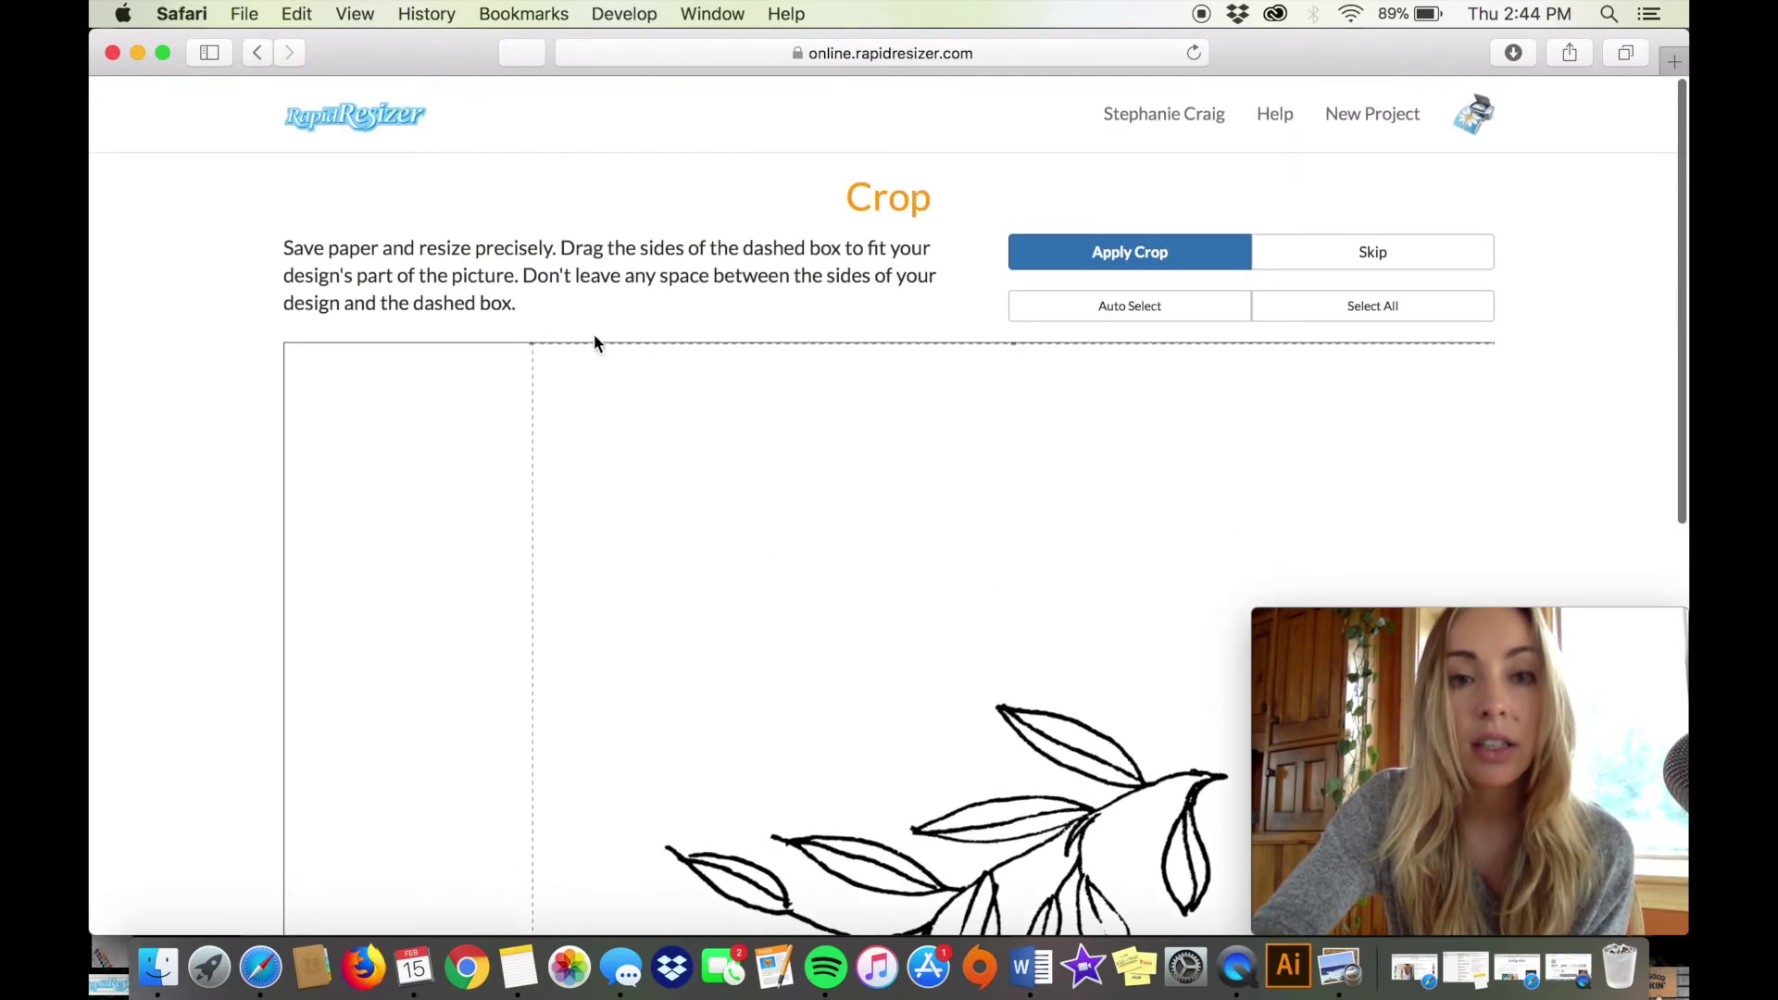
pyautogui.moveTo(1012, 343); pyautogui.dragTo(1012, 701)
pyautogui.scroll(-10, 784, 548)
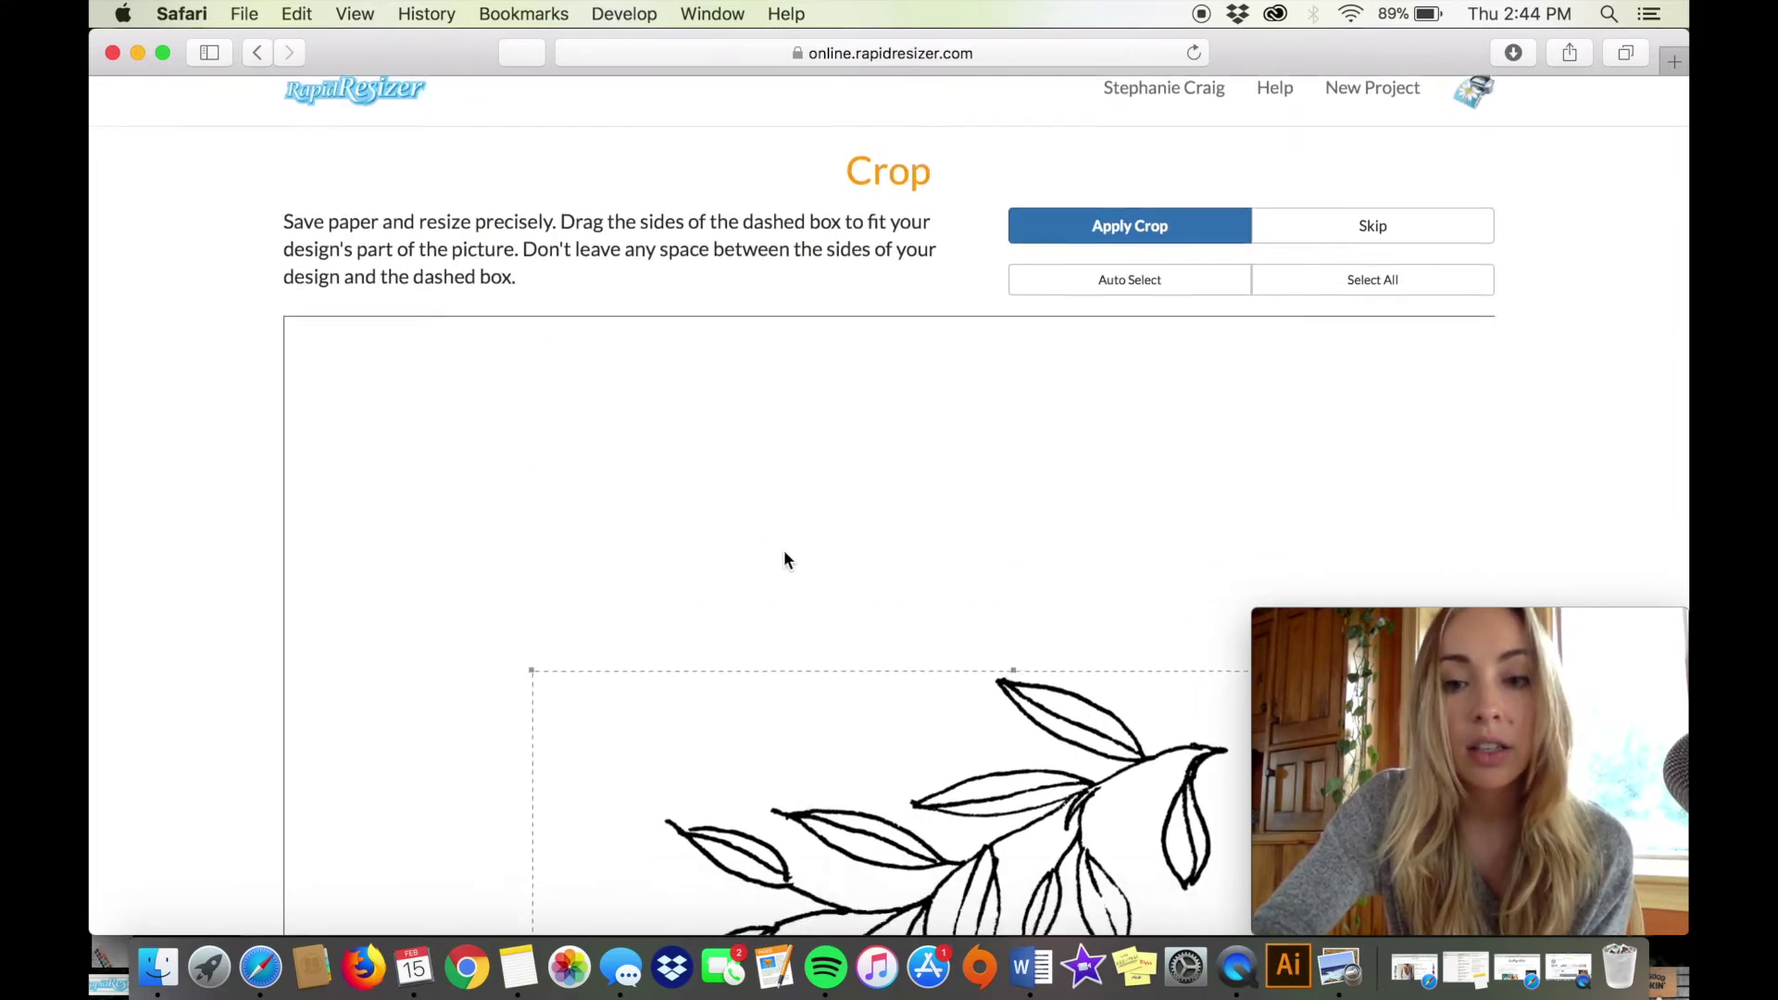
pyautogui.moveTo(811, 262); pyautogui.dragTo(596, 79)
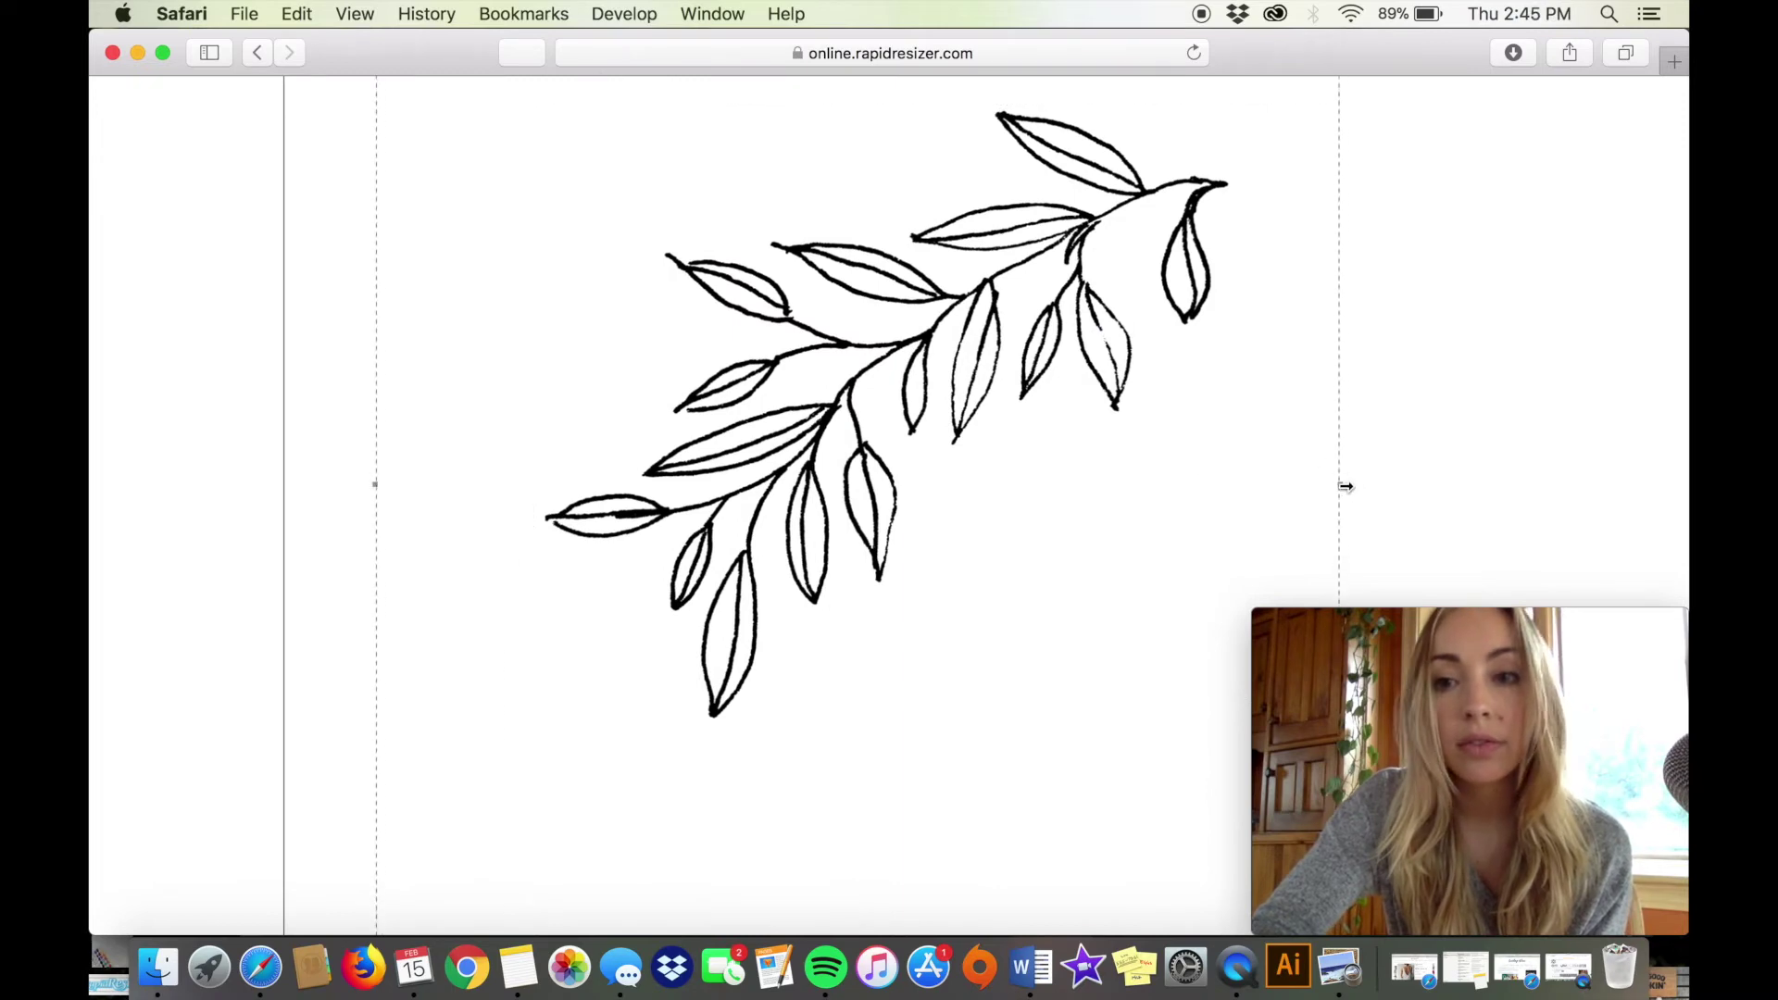
pyautogui.moveTo(1340, 482); pyautogui.dragTo(1235, 480)
# Step: Tighten the remaining crop edges closely around the branch
pyautogui.scroll(-5, 1044, 500)
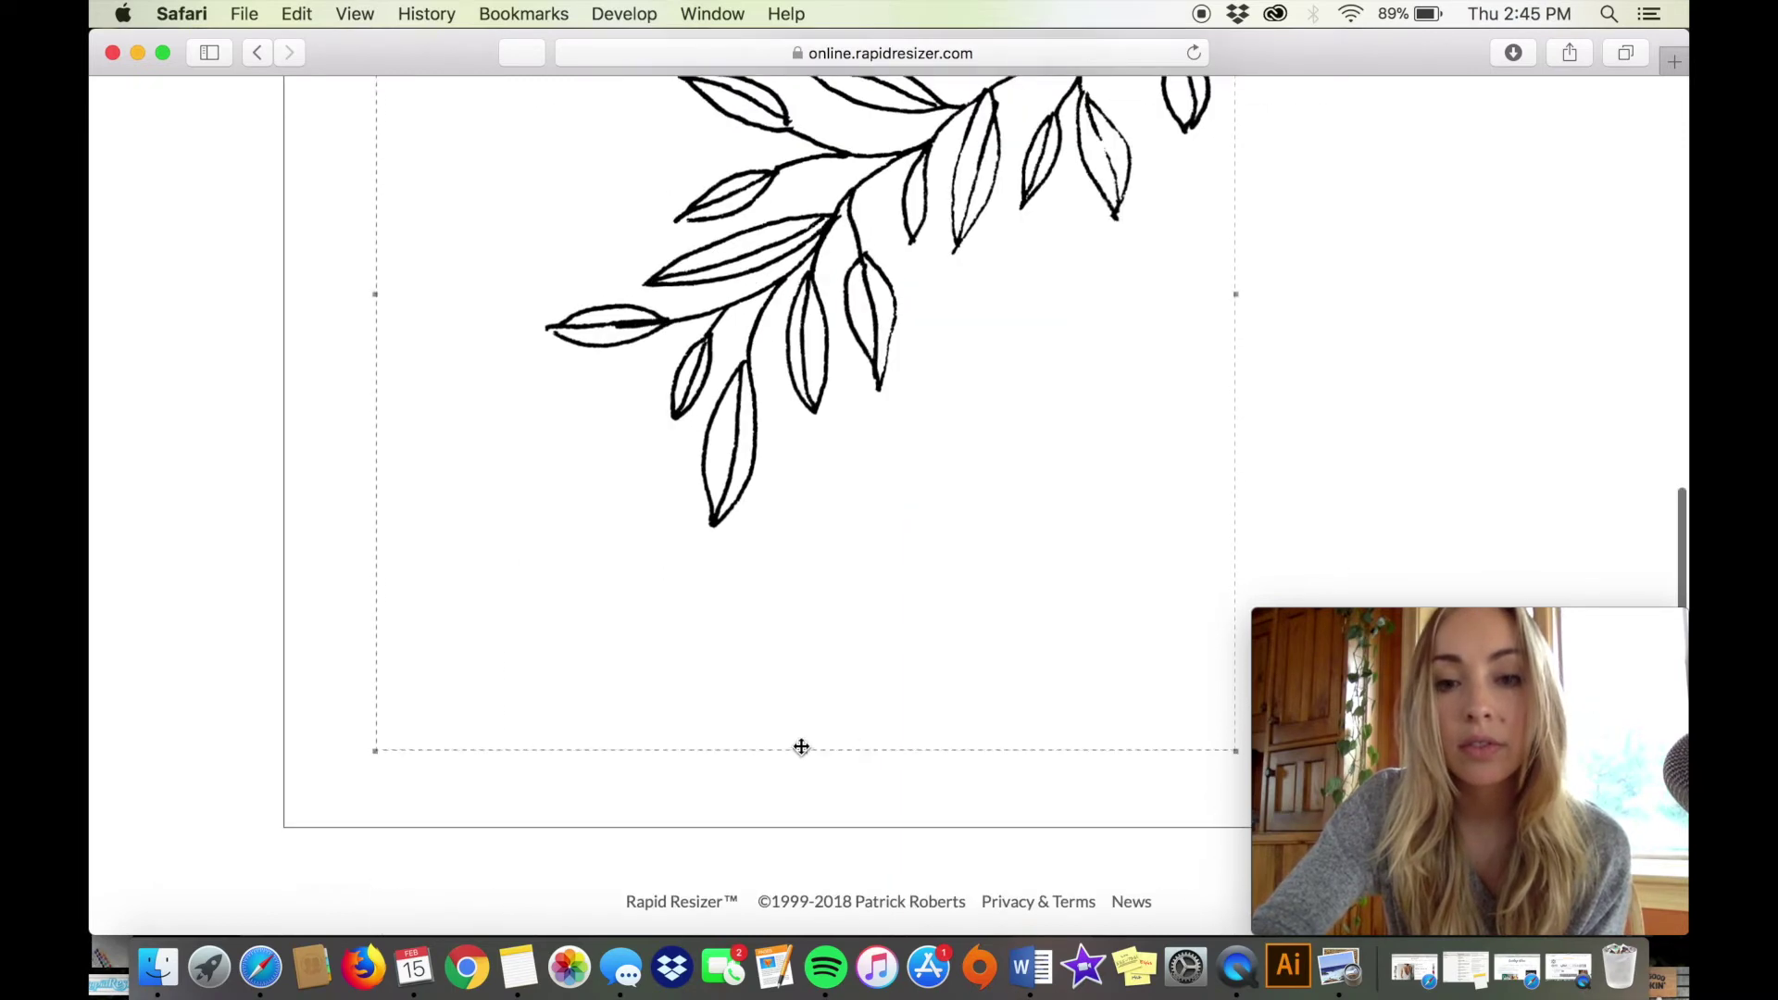
pyautogui.moveTo(802, 742); pyautogui.dragTo(802, 535)
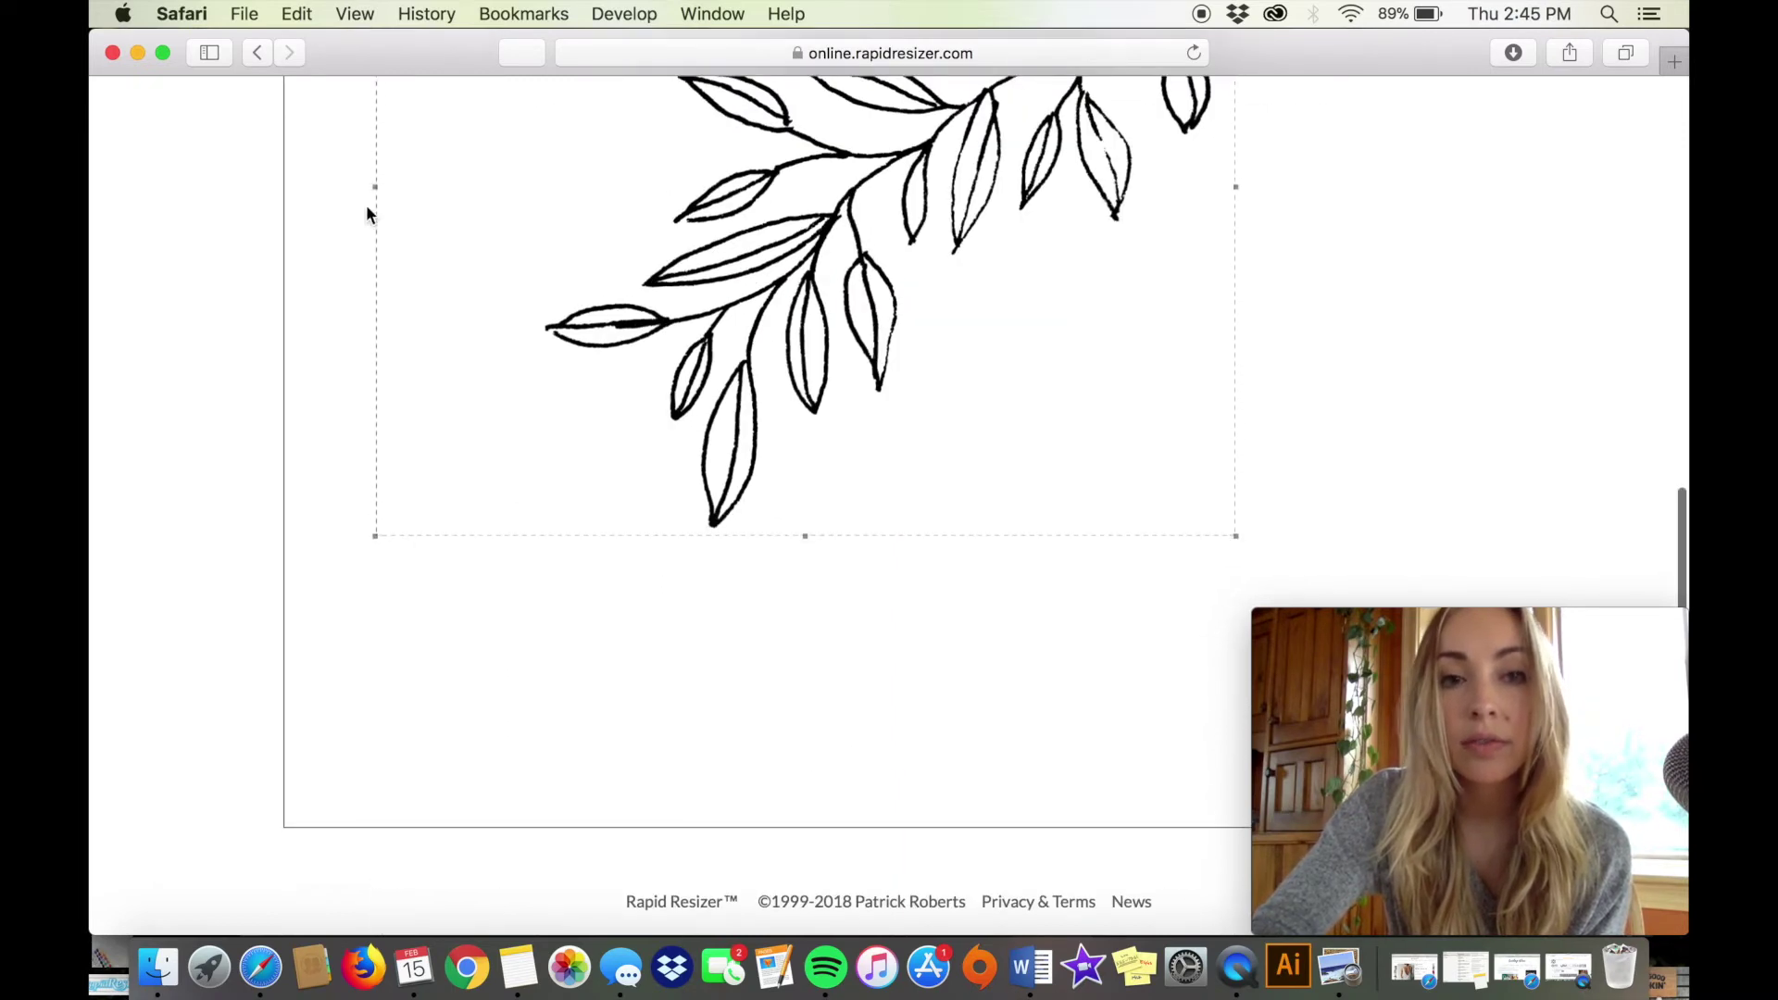
pyautogui.moveTo(373, 191); pyautogui.dragTo(537, 206)
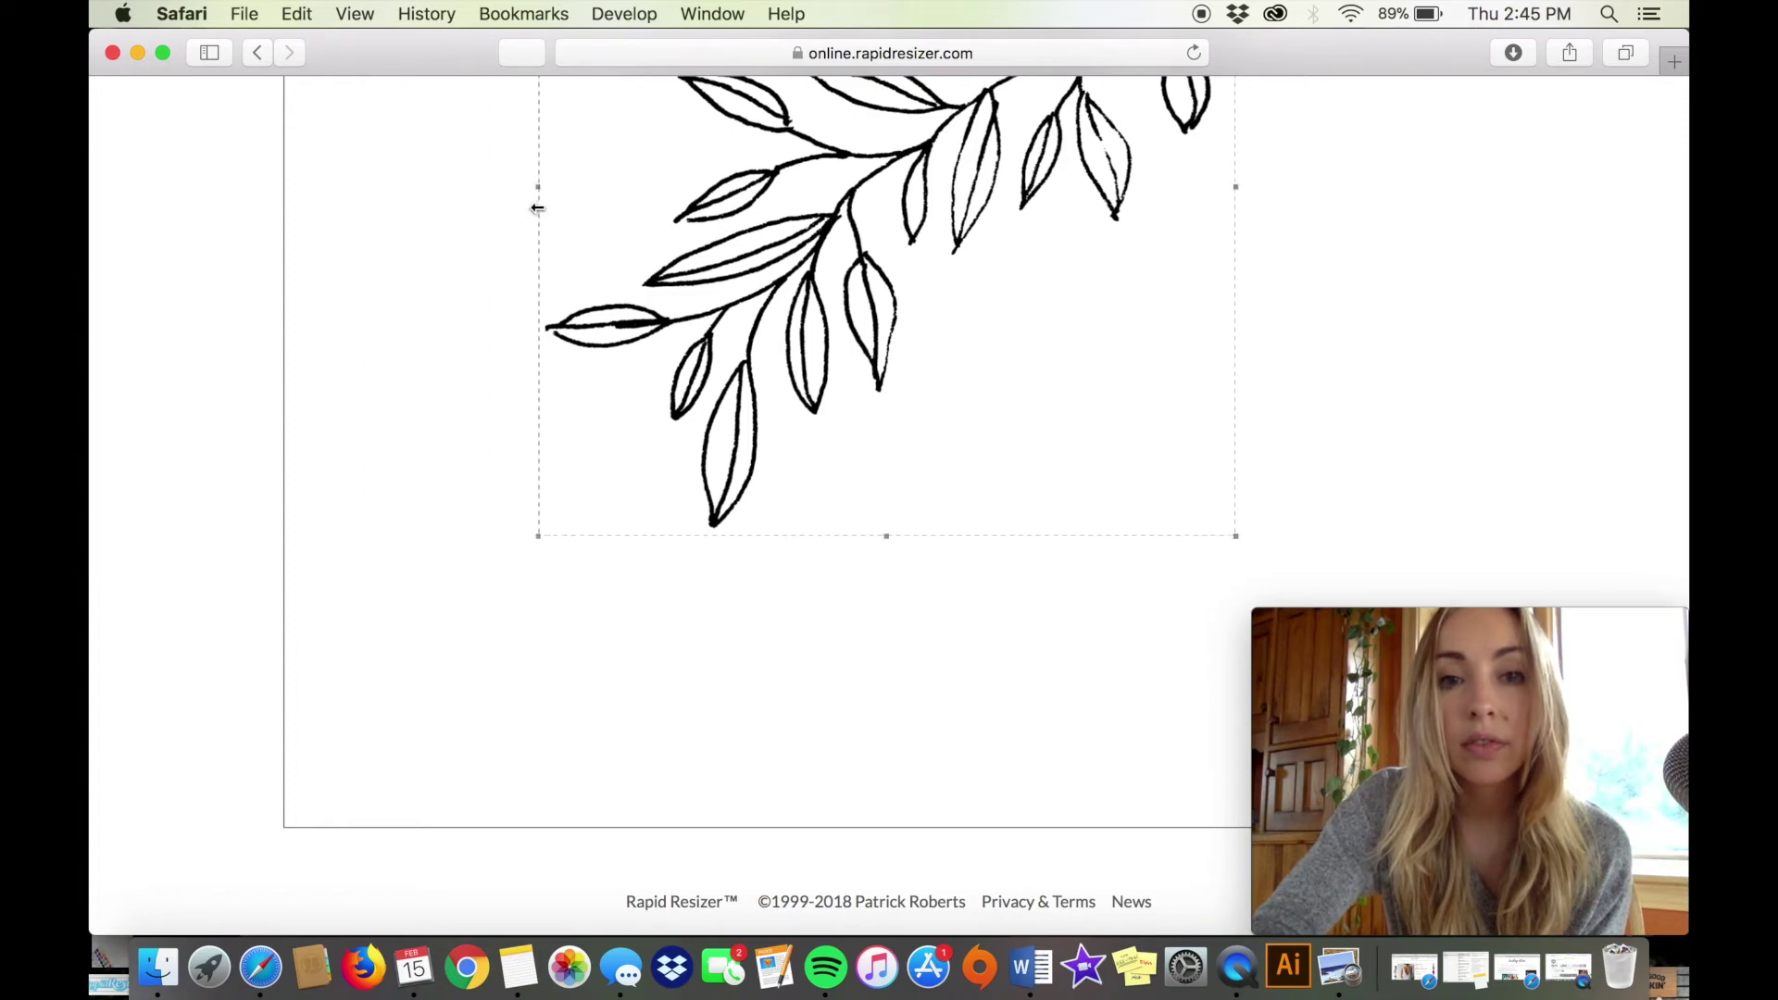
pyautogui.scroll(5, 755, 259)
pyautogui.scroll(4, 755, 259)
pyautogui.moveTo(886, 158); pyautogui.dragTo(887, 237)
pyautogui.scroll(10, 1202, 302)
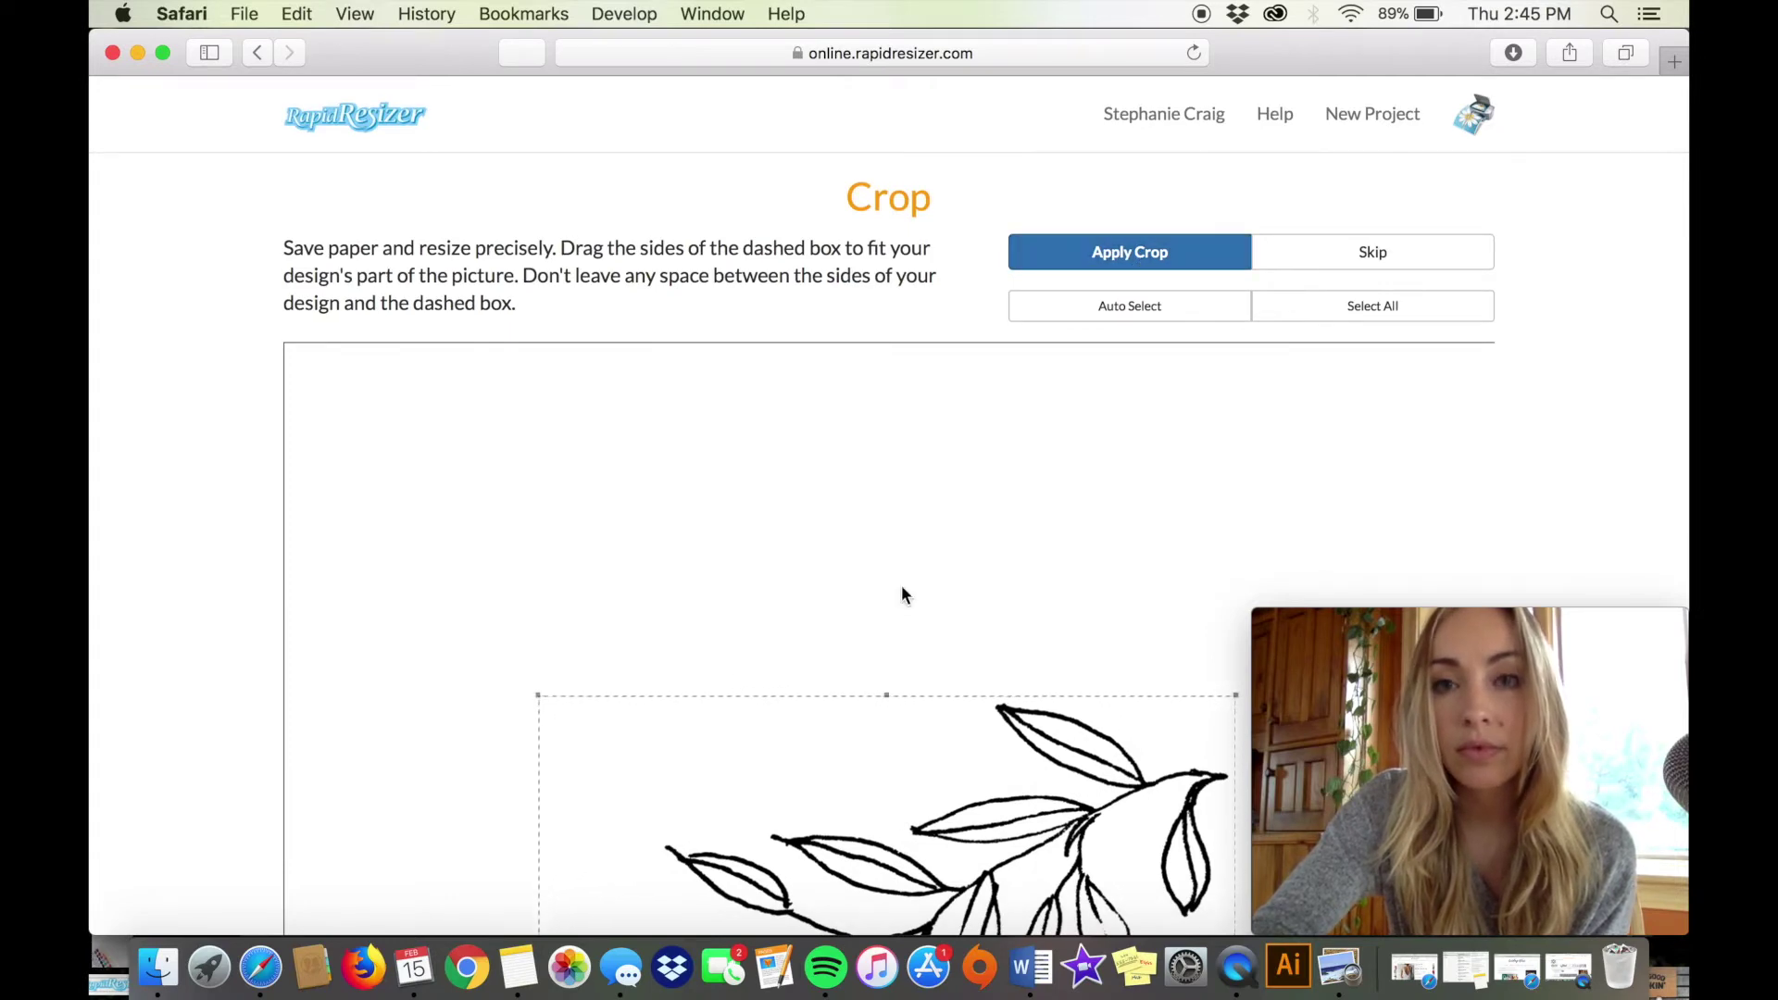
# Step: Apply the crop, dismiss the error message, and skip the ink-saving step
pyautogui.click(1088, 262)
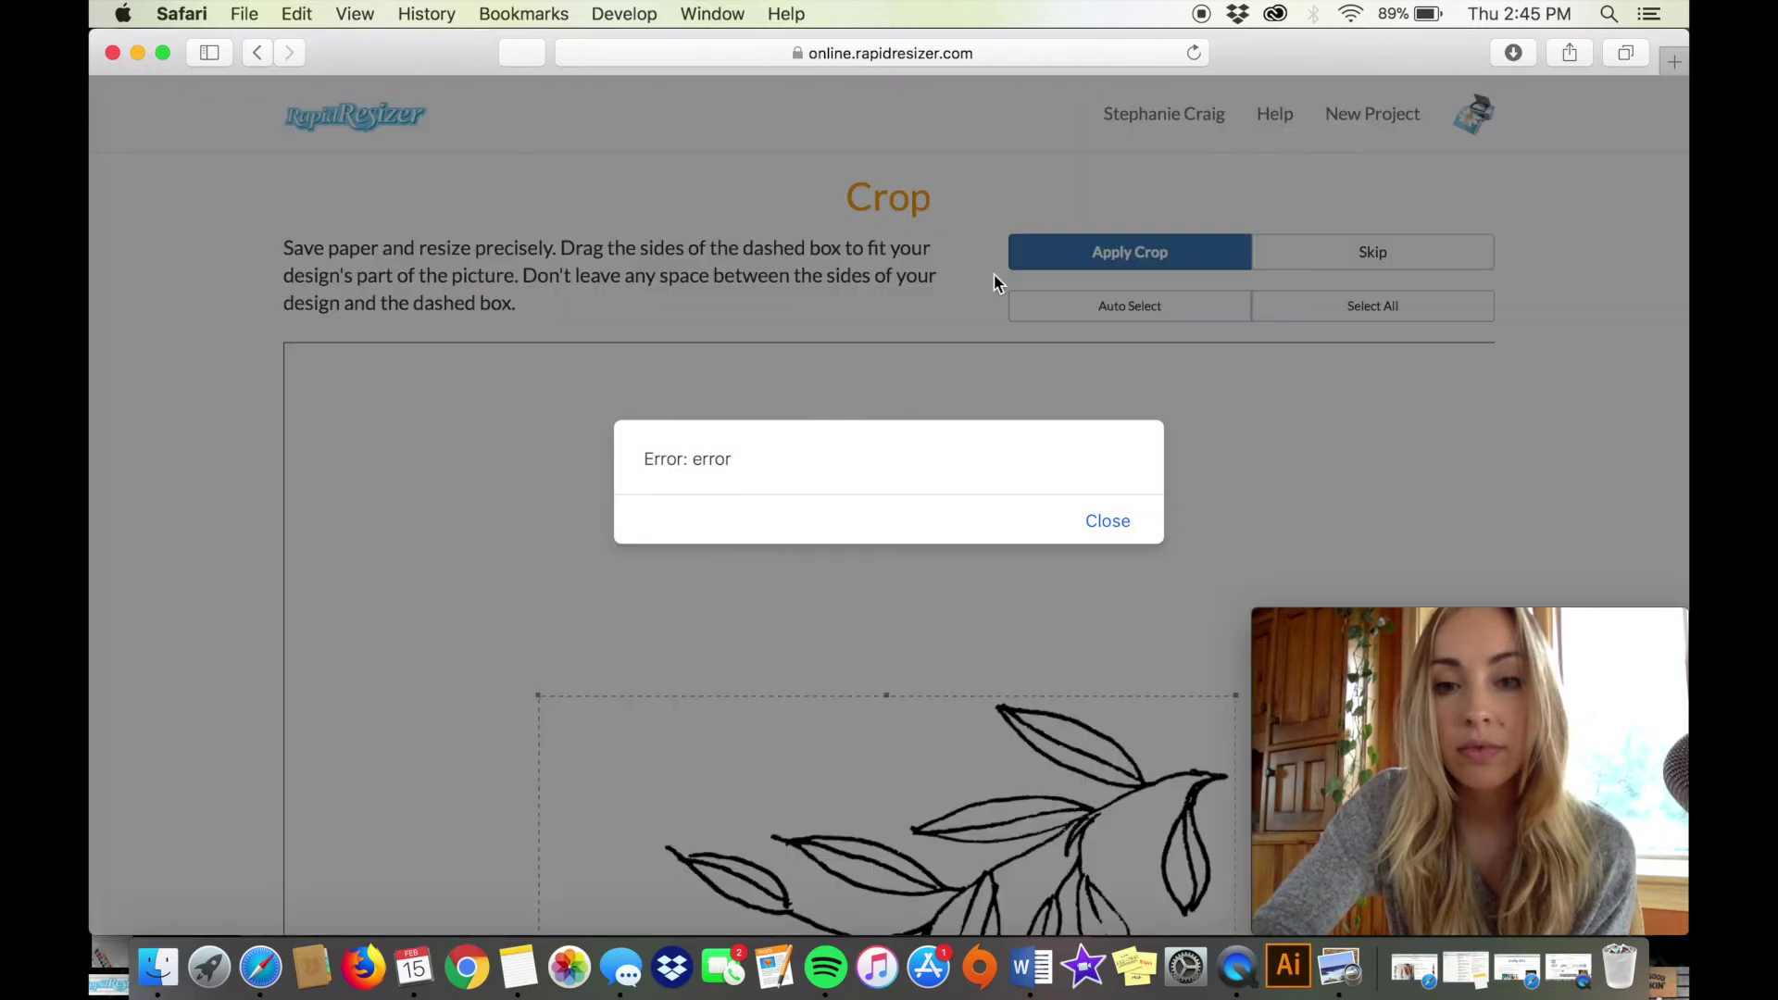
pyautogui.click(1116, 525)
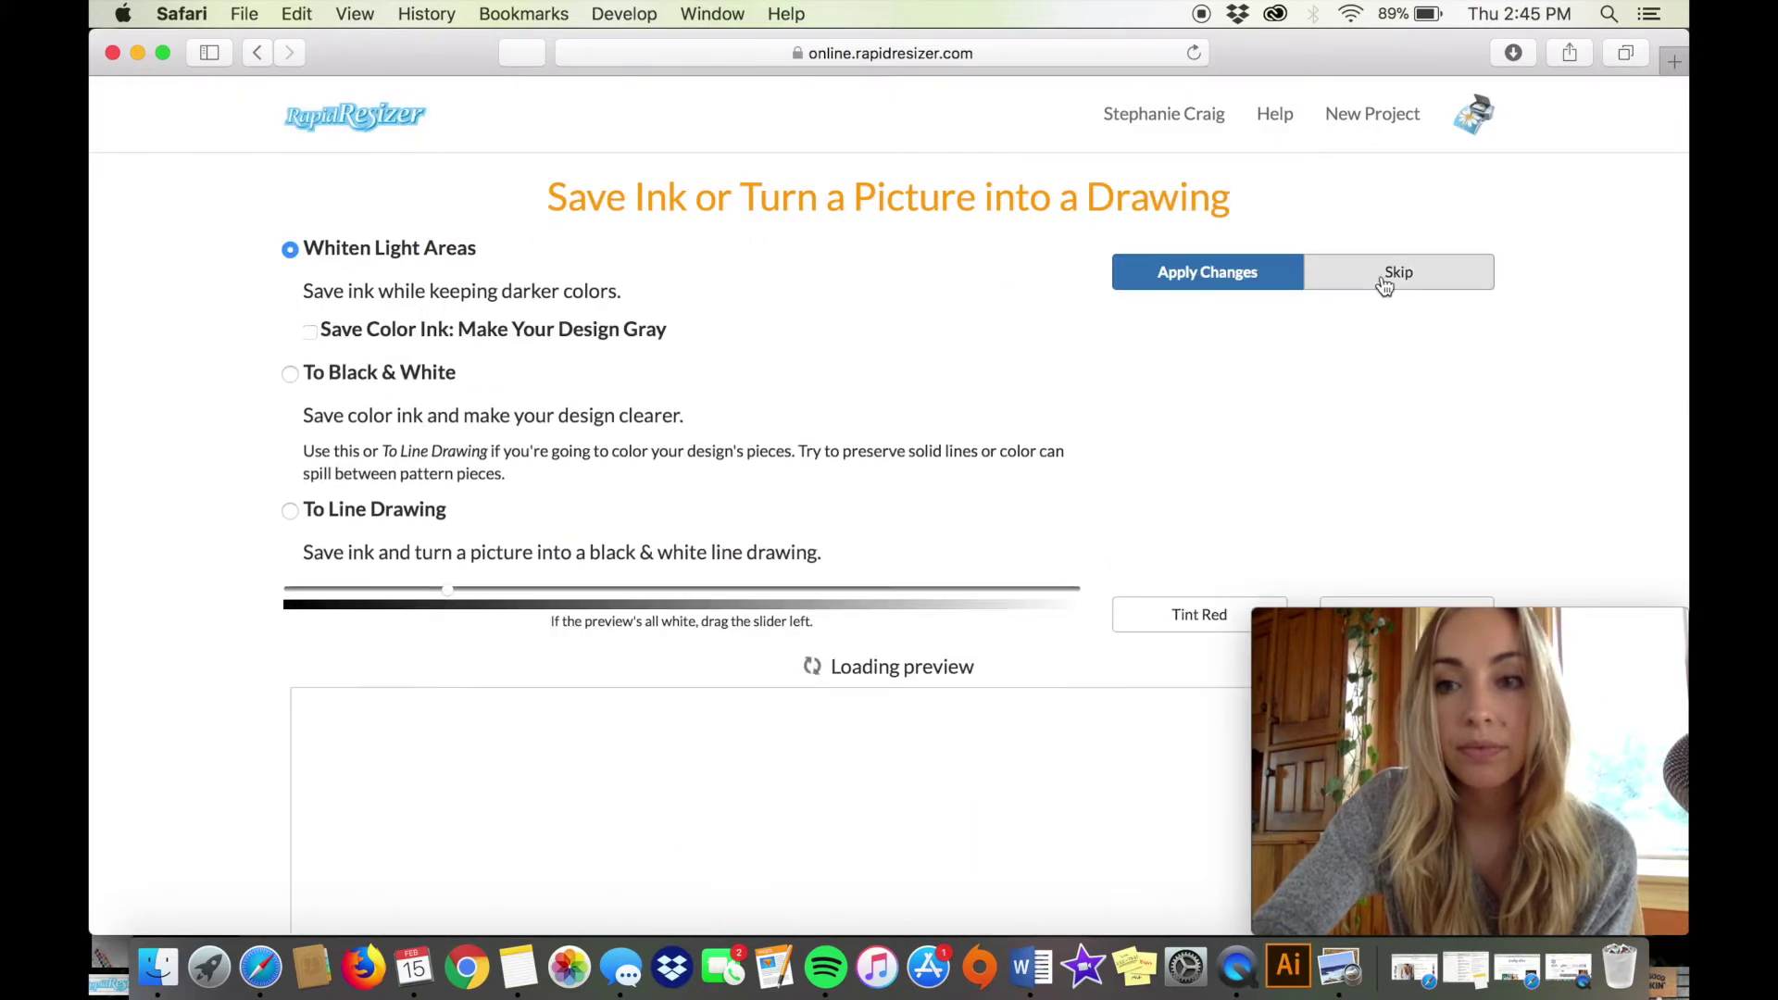
pyautogui.click(1385, 285)
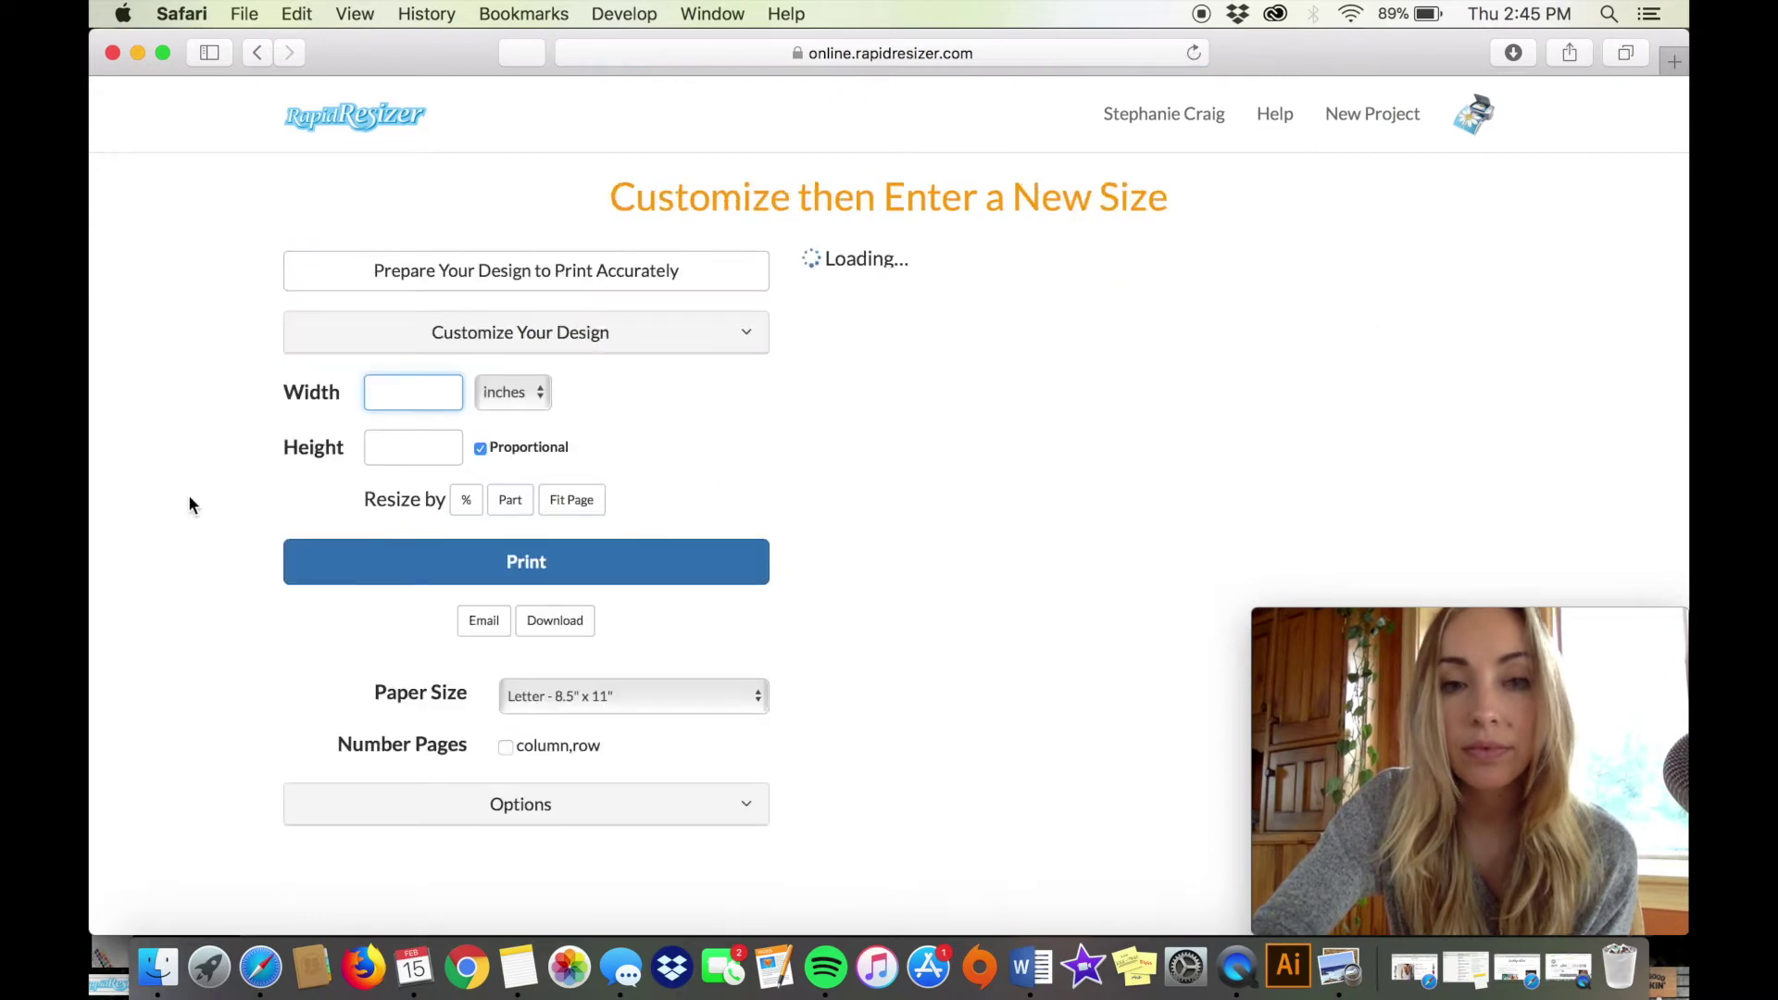
# Step: Reflect the branch horizontally and widen the gap between the mirrored branches
pyautogui.scroll(-3, 219, 395)
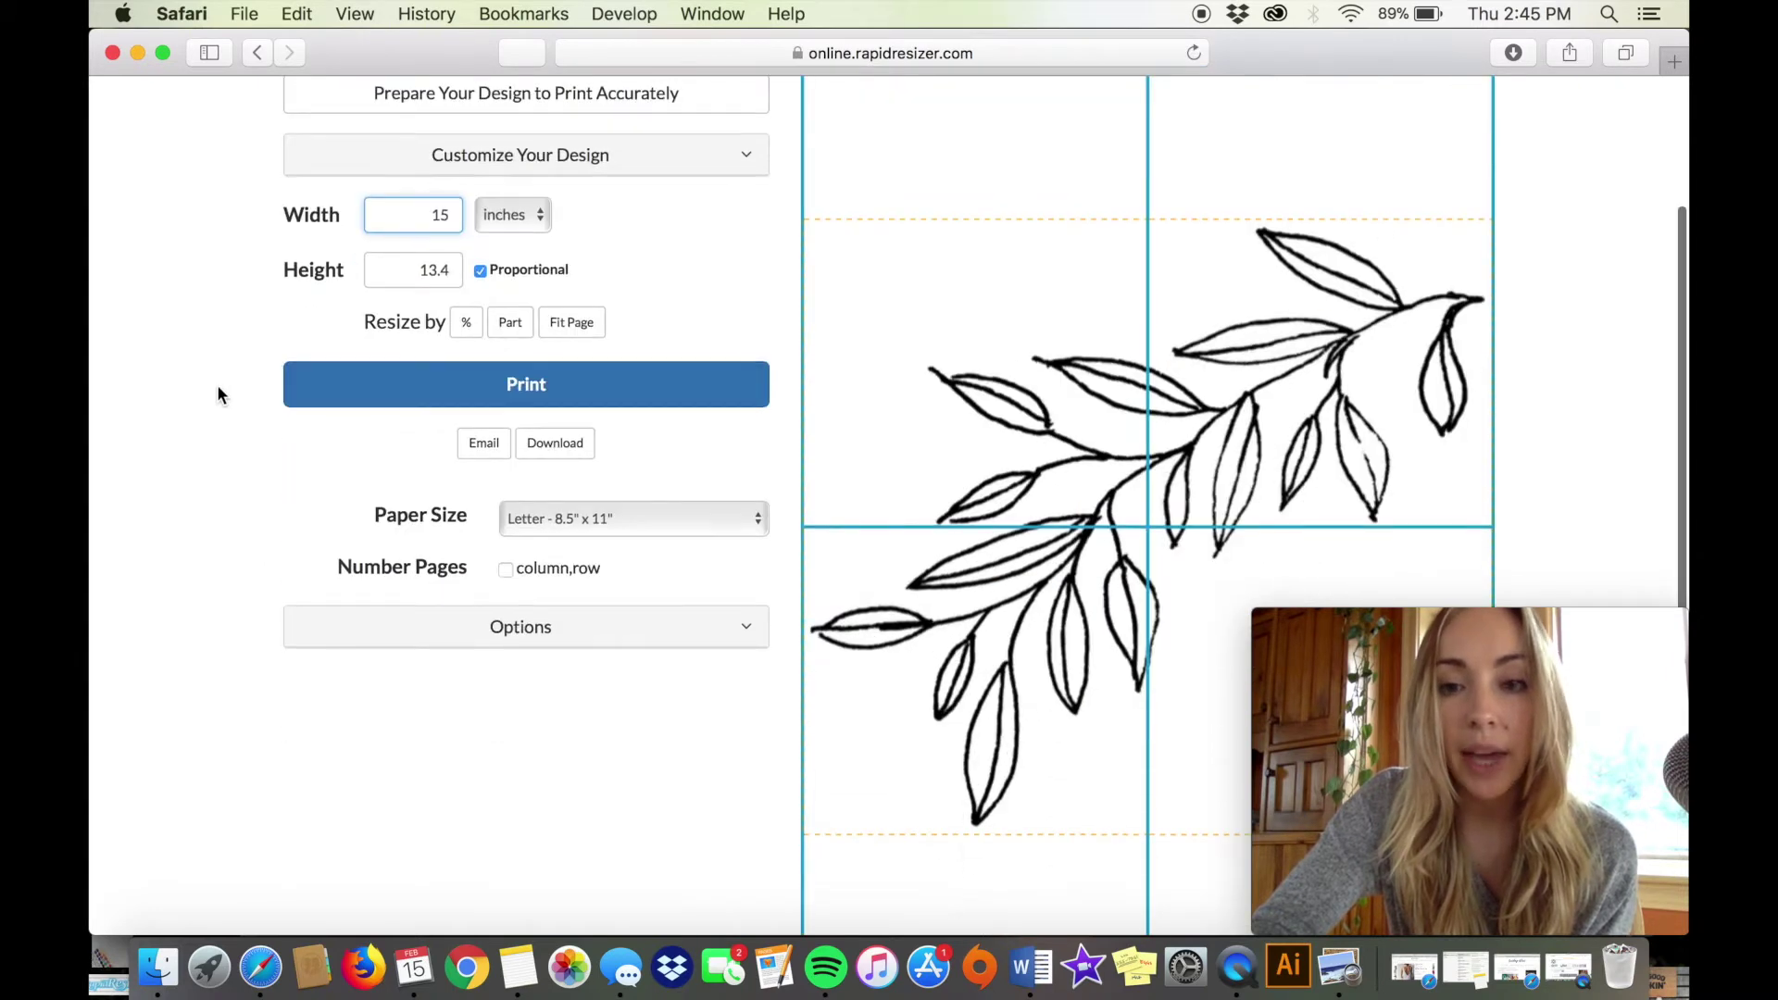
pyautogui.scroll(3, 218, 393)
pyautogui.click(519, 302)
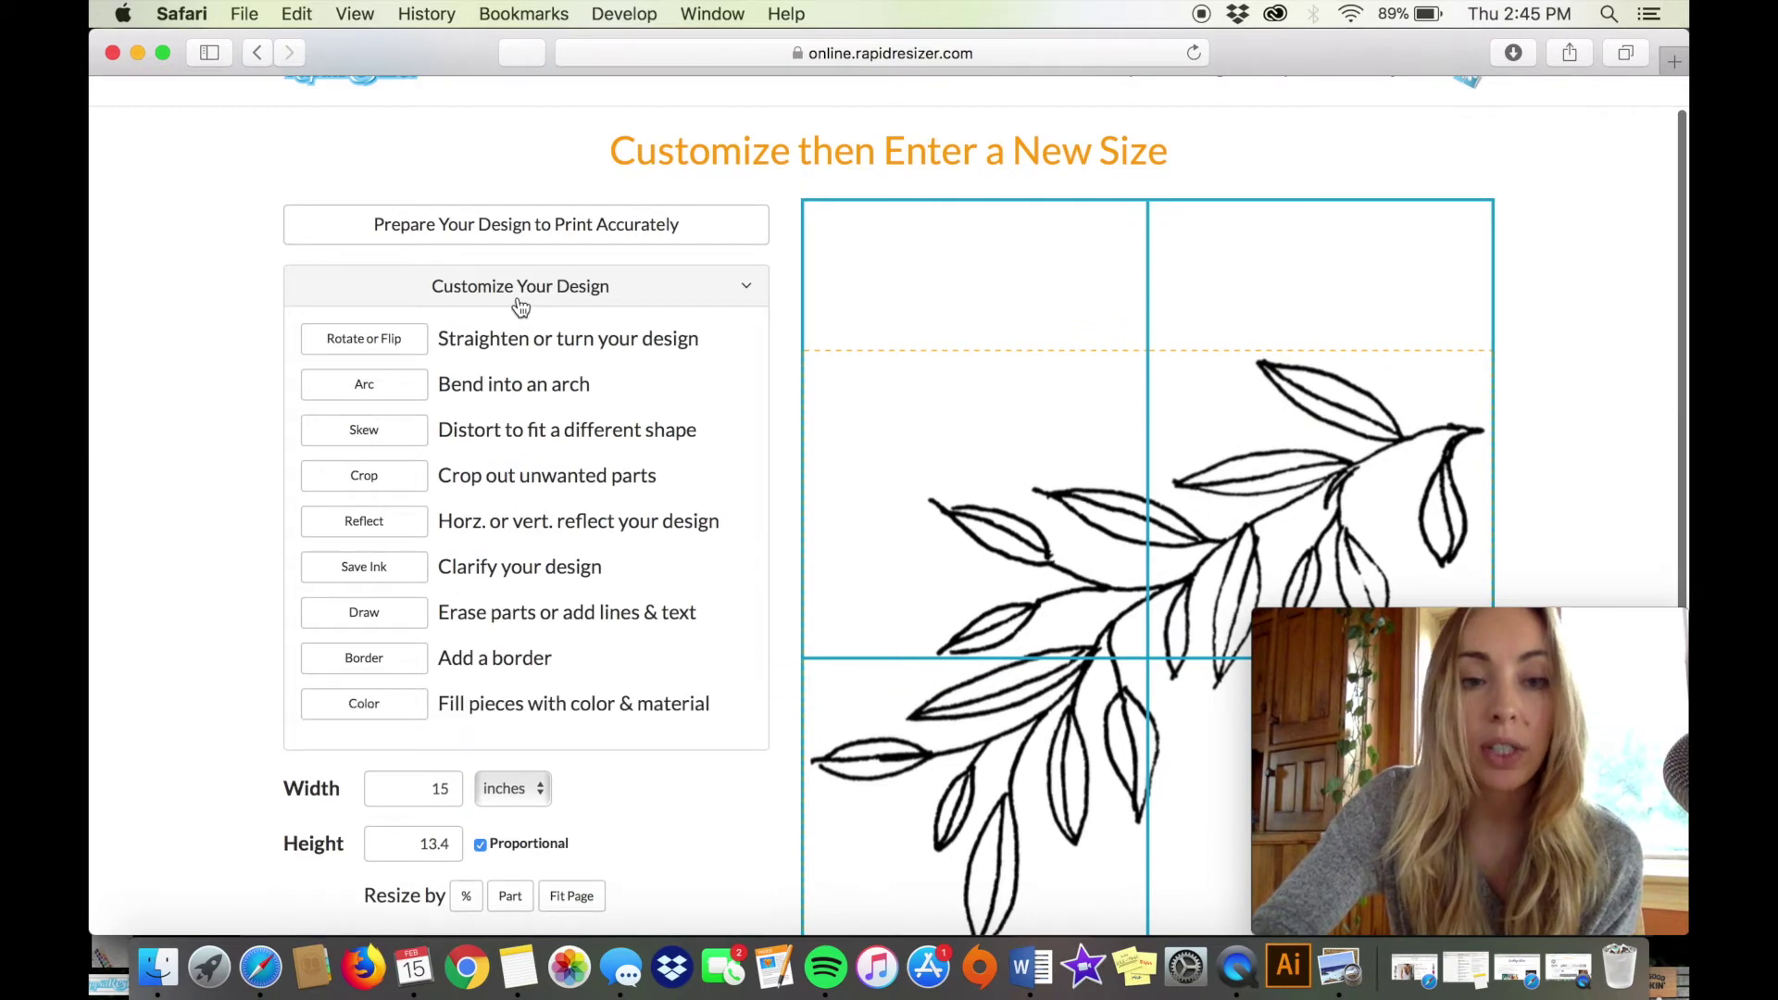
pyautogui.click(381, 527)
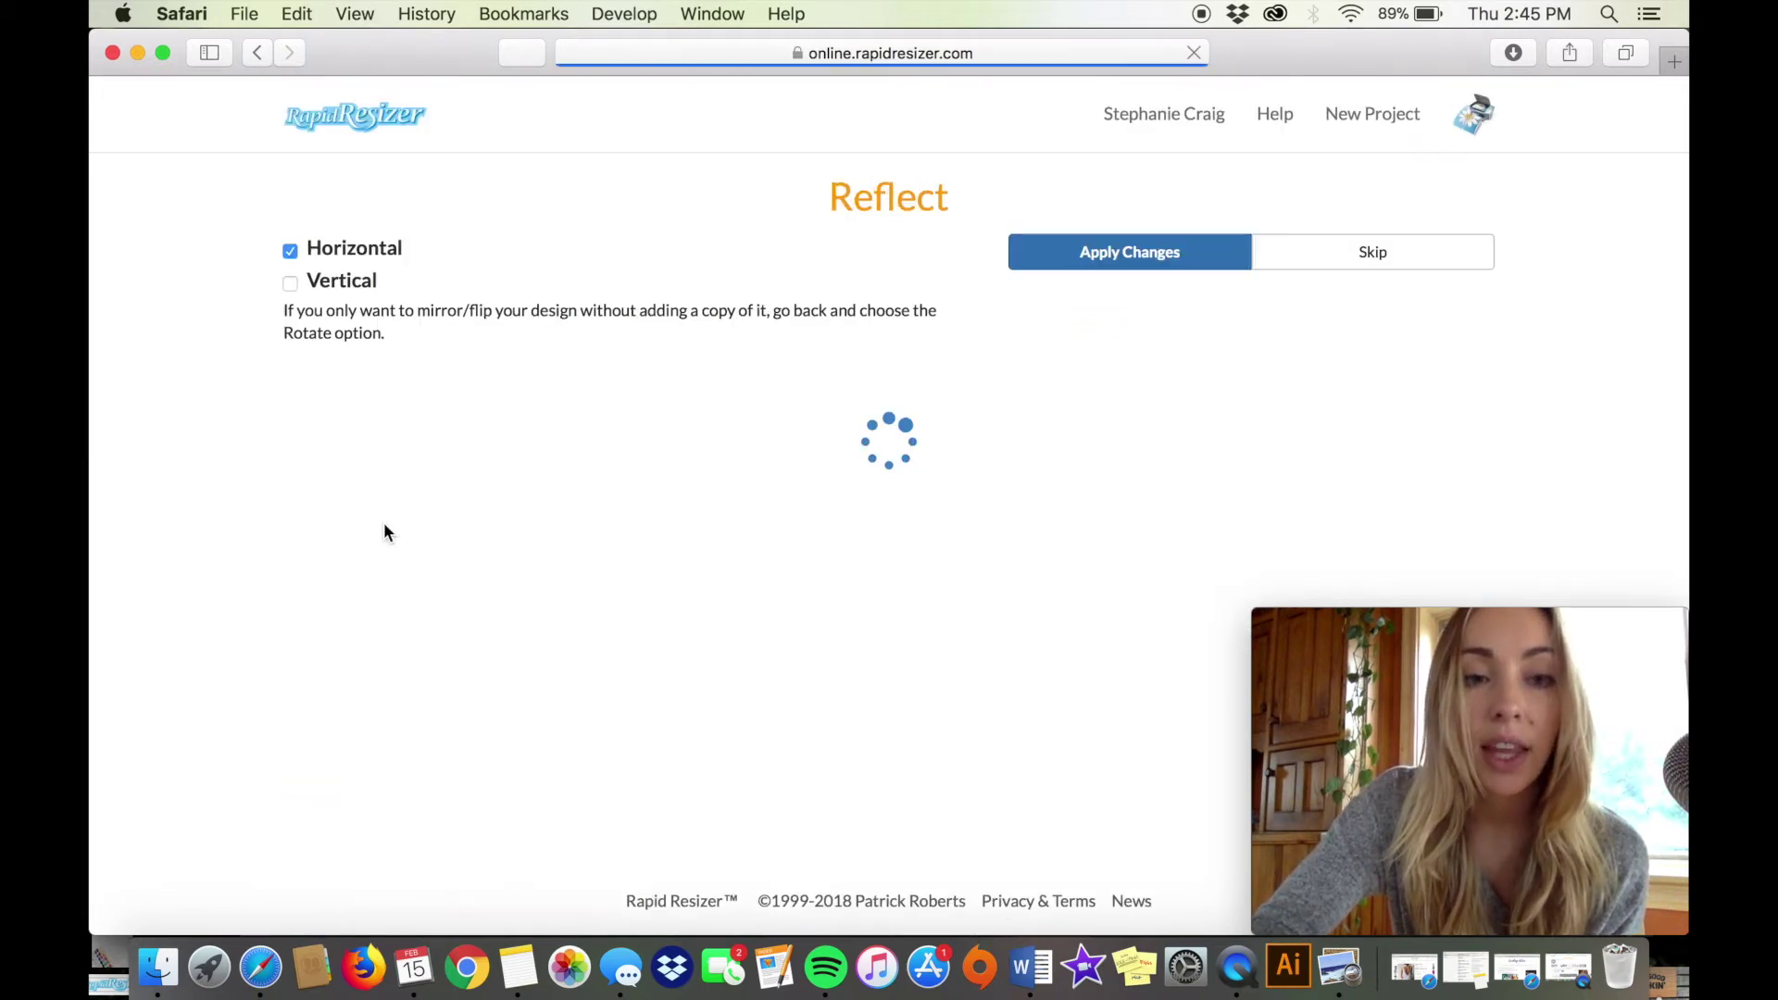
pyautogui.scroll(-1, 230, 506)
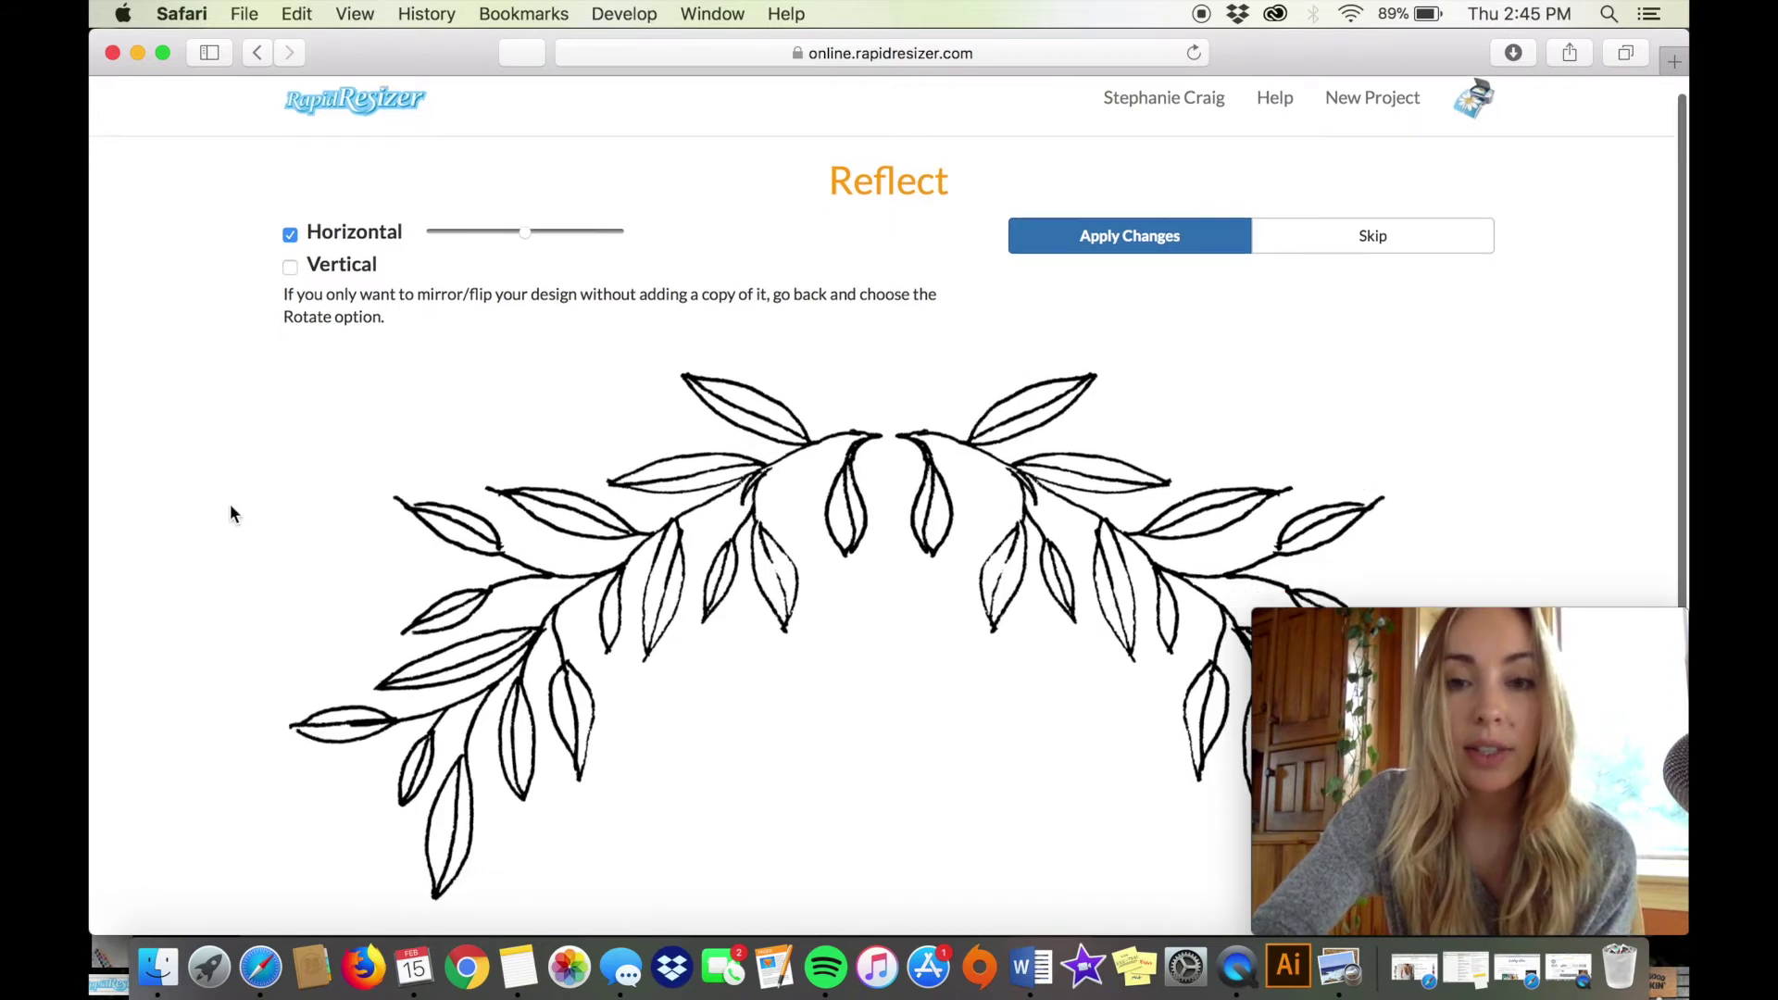
pyautogui.scroll(-2, 229, 514)
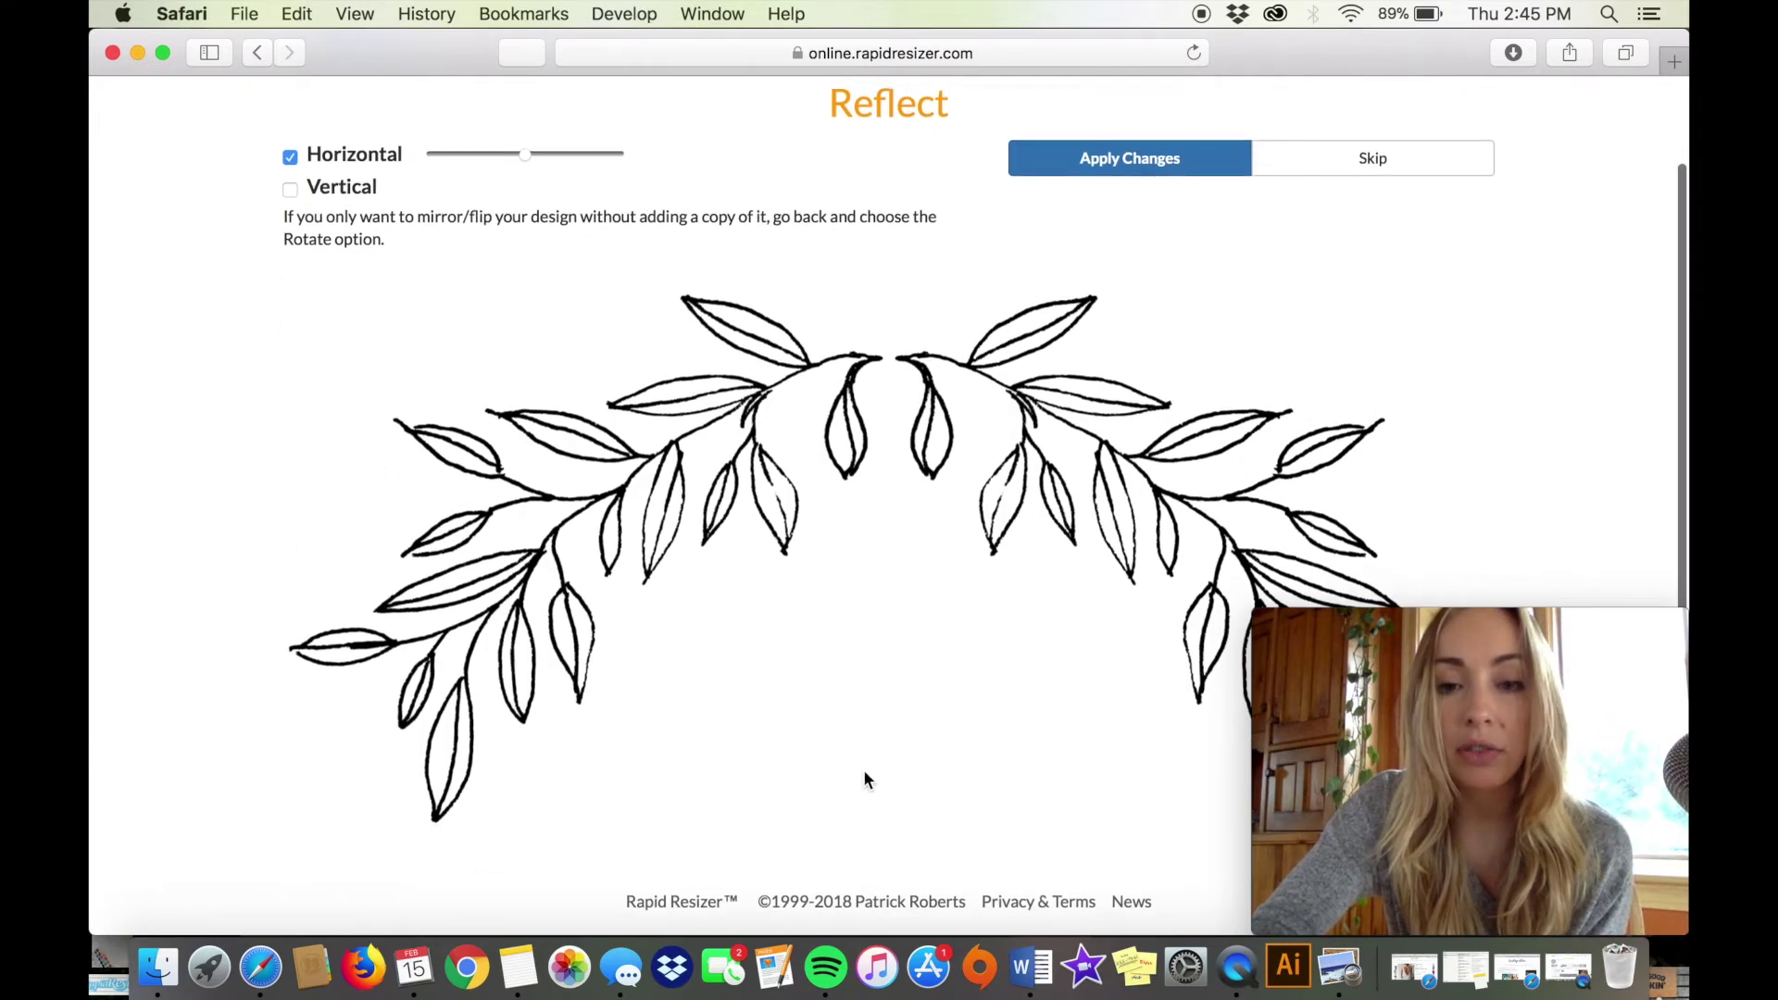
pyautogui.scroll(2, 865, 791)
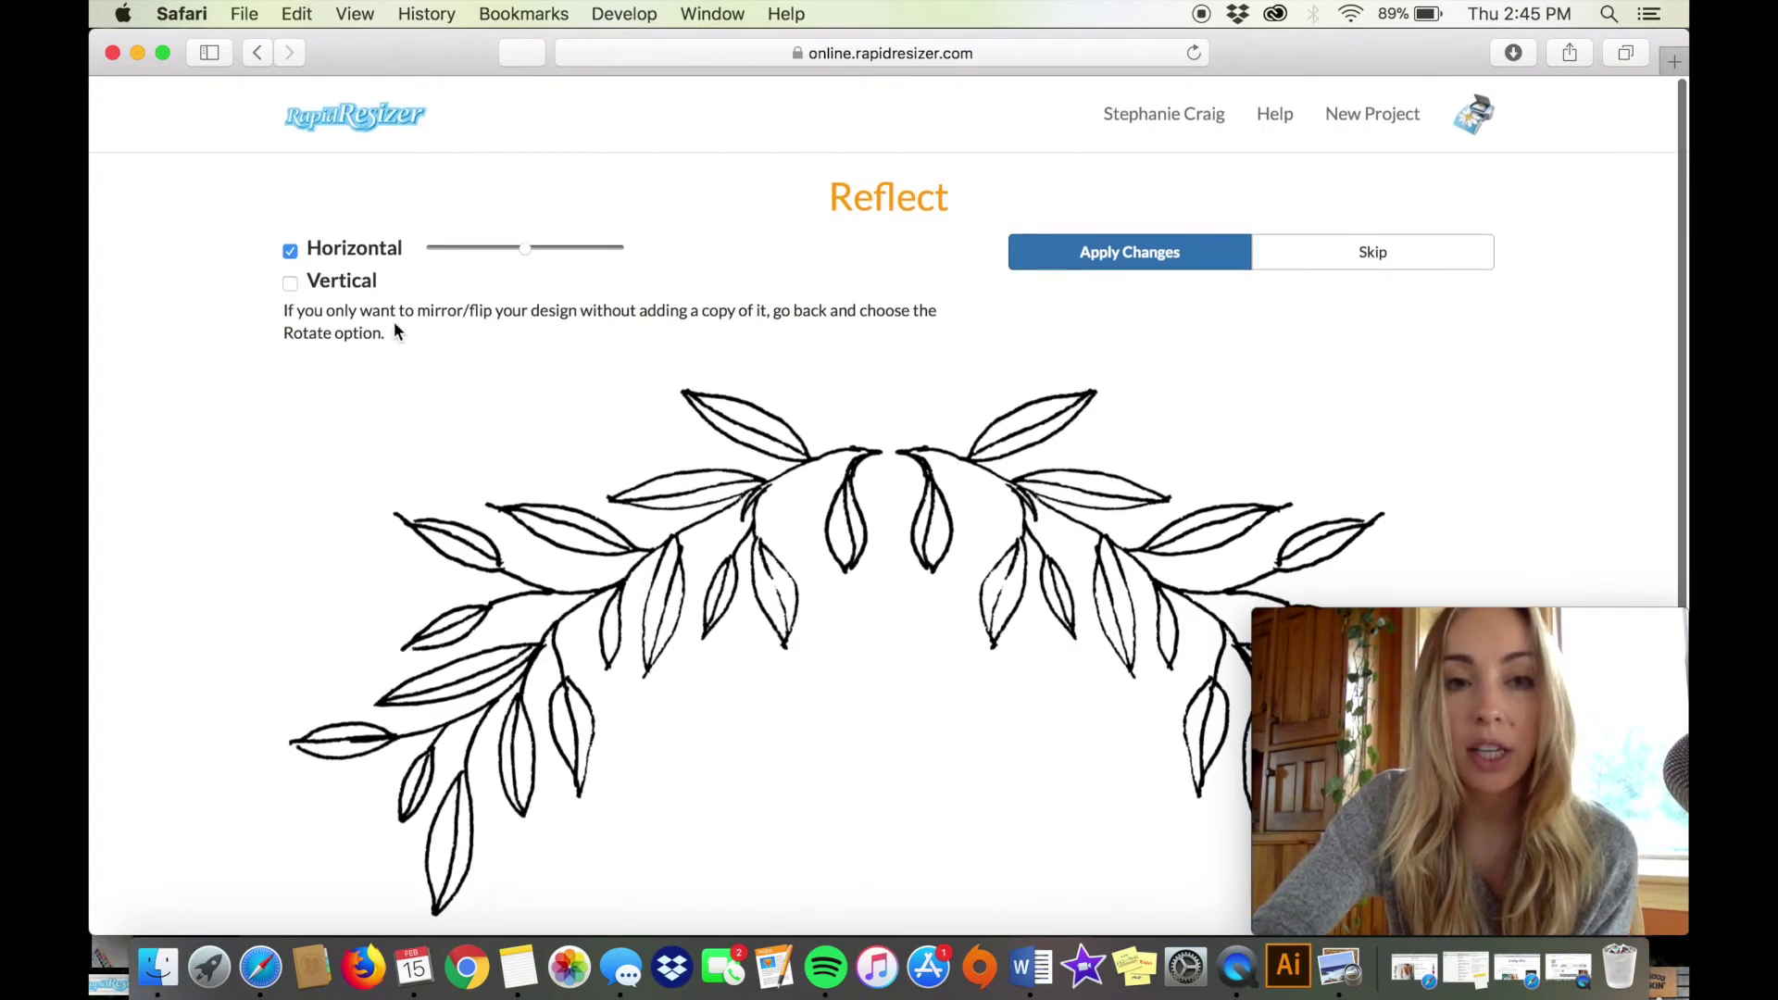
pyautogui.click(291, 250)
pyautogui.click(290, 252)
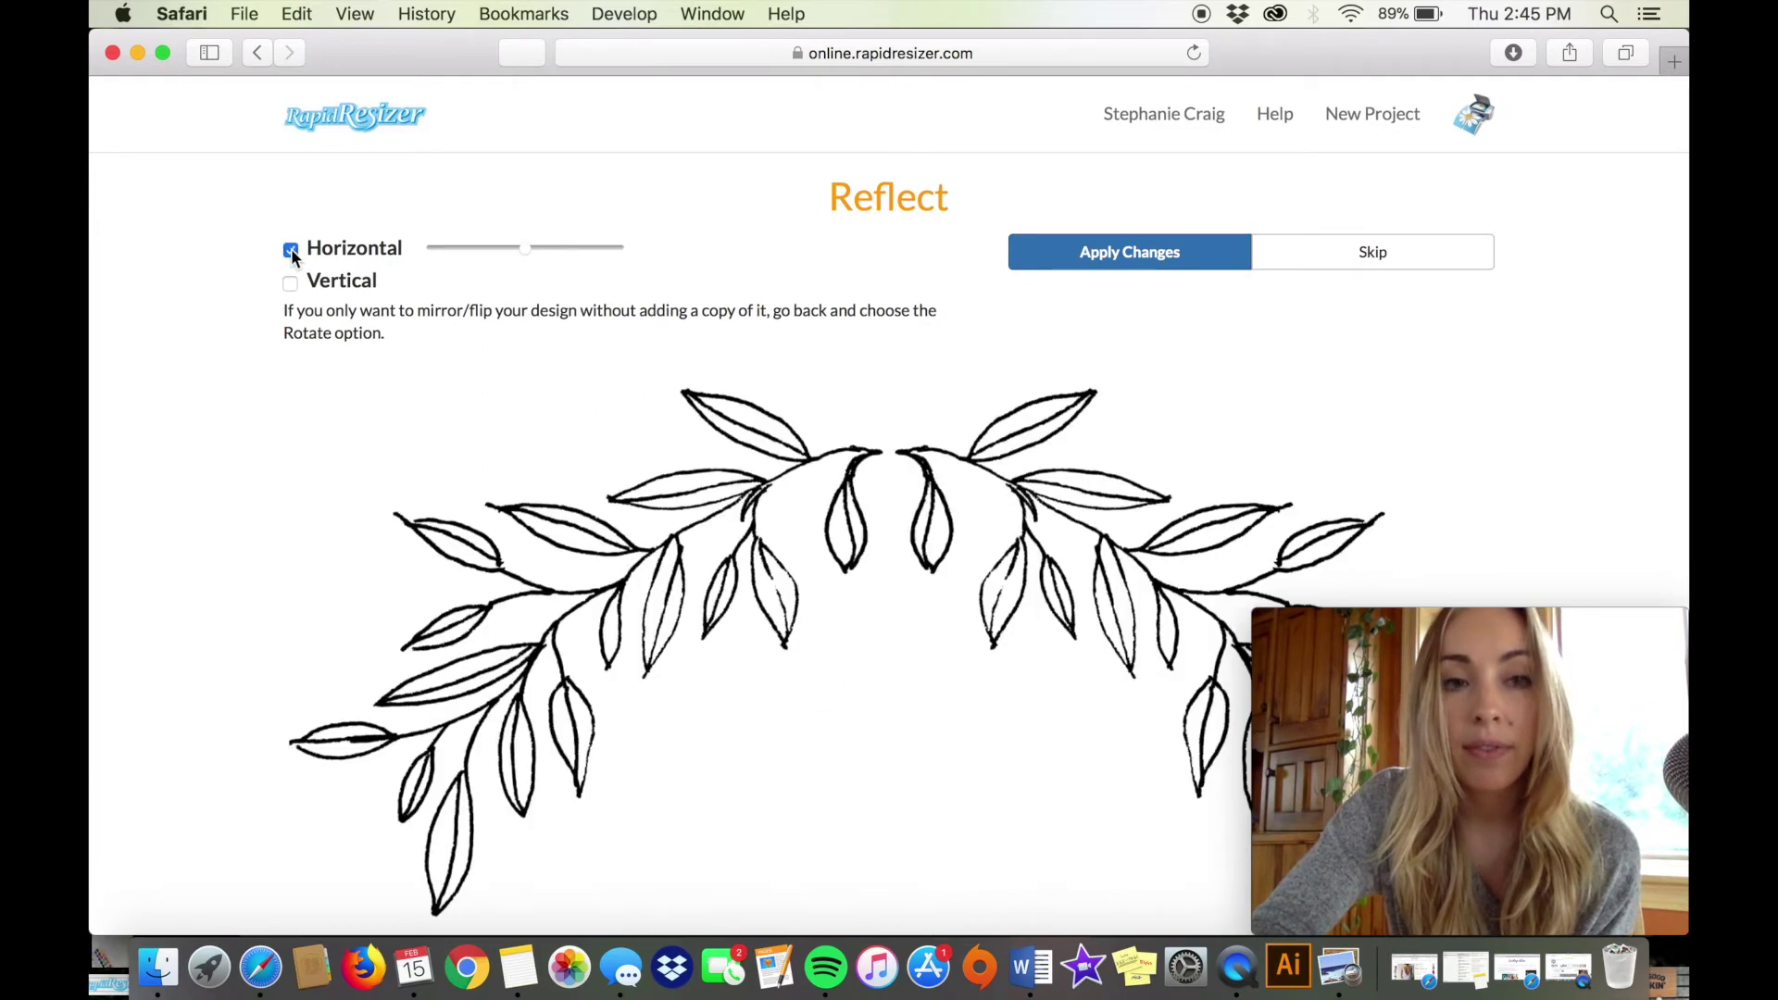
pyautogui.moveTo(519, 246); pyautogui.dragTo(546, 246)
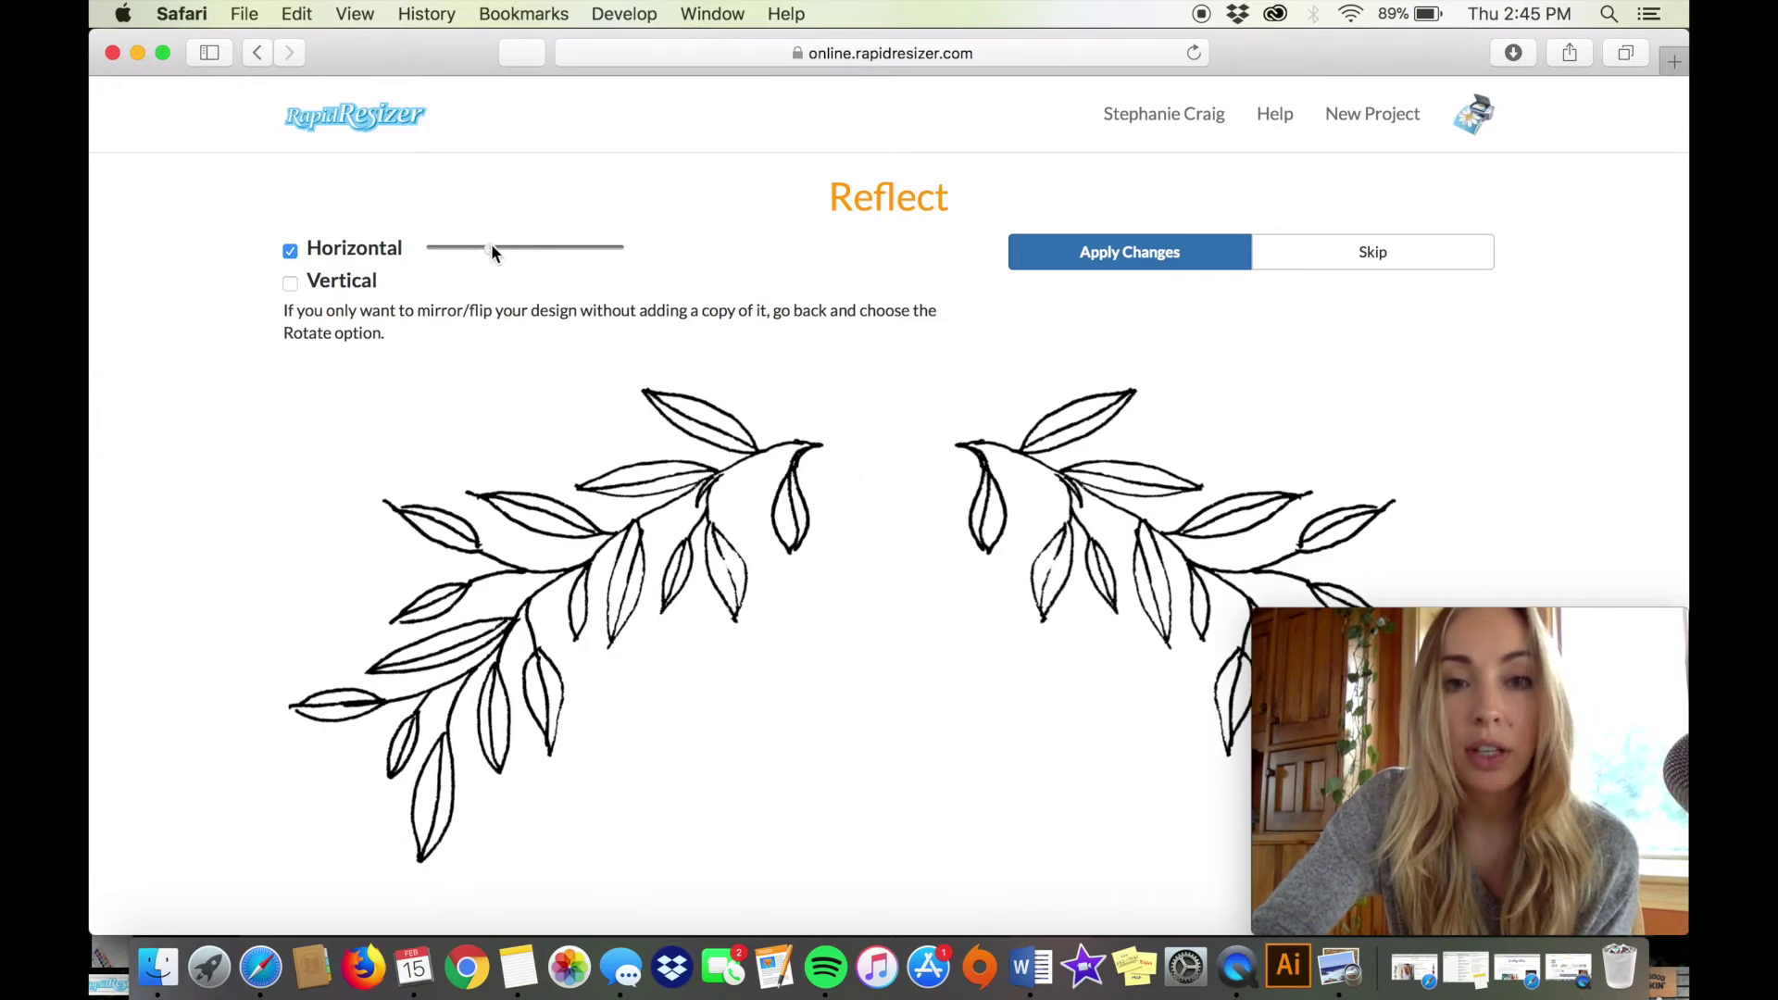
pyautogui.moveTo(491, 246); pyautogui.dragTo(528, 246)
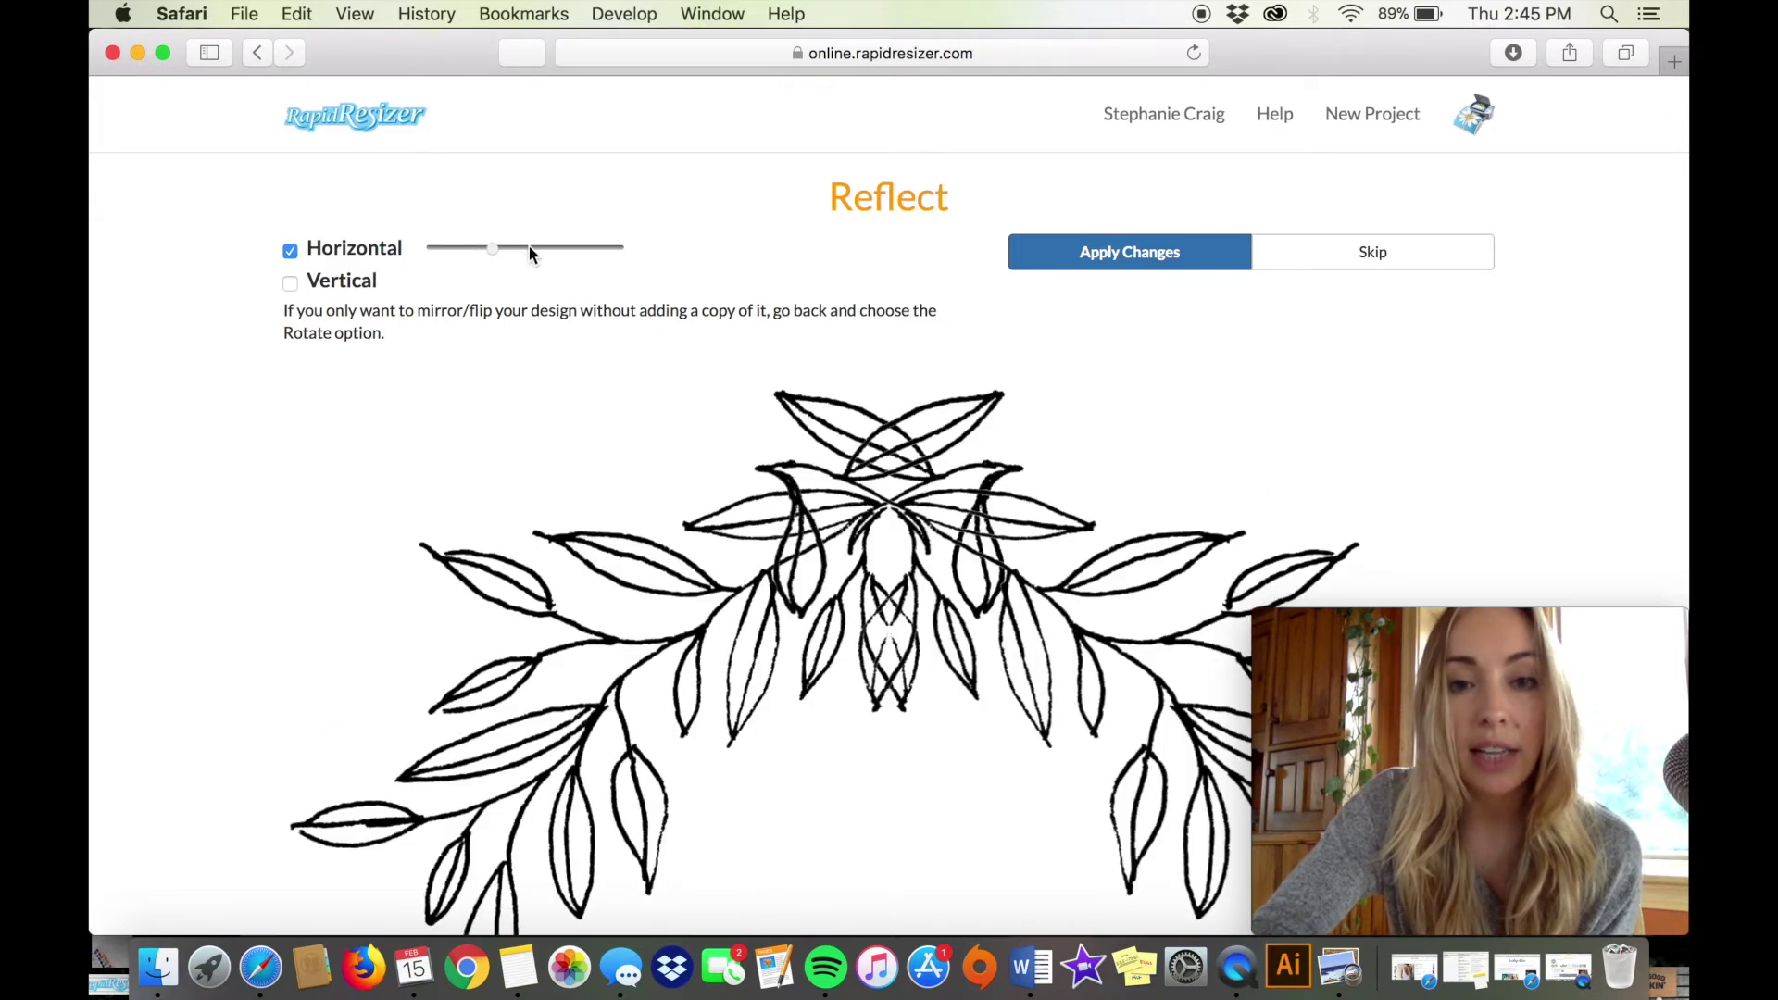
# Step: Add a vertically mirrored copy below the arc to complete the four-part wreath
pyautogui.scroll(-2, 474, 392)
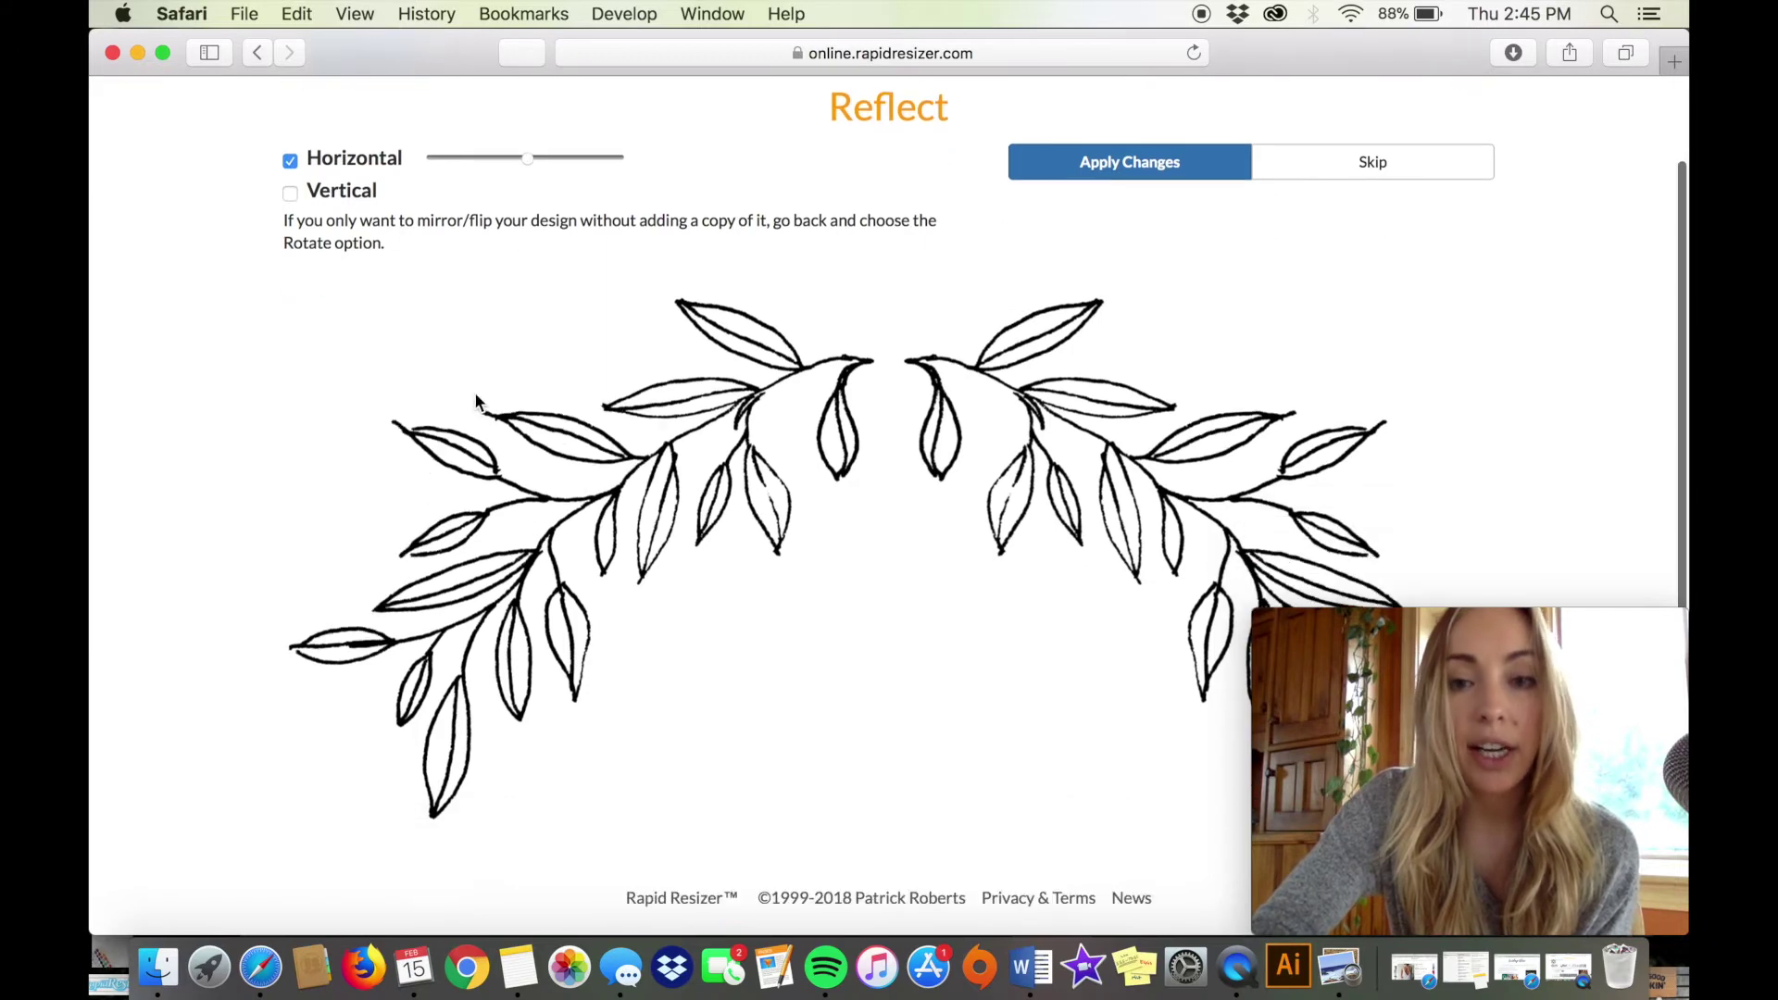
pyautogui.click(289, 197)
pyautogui.scroll(-5, 273, 488)
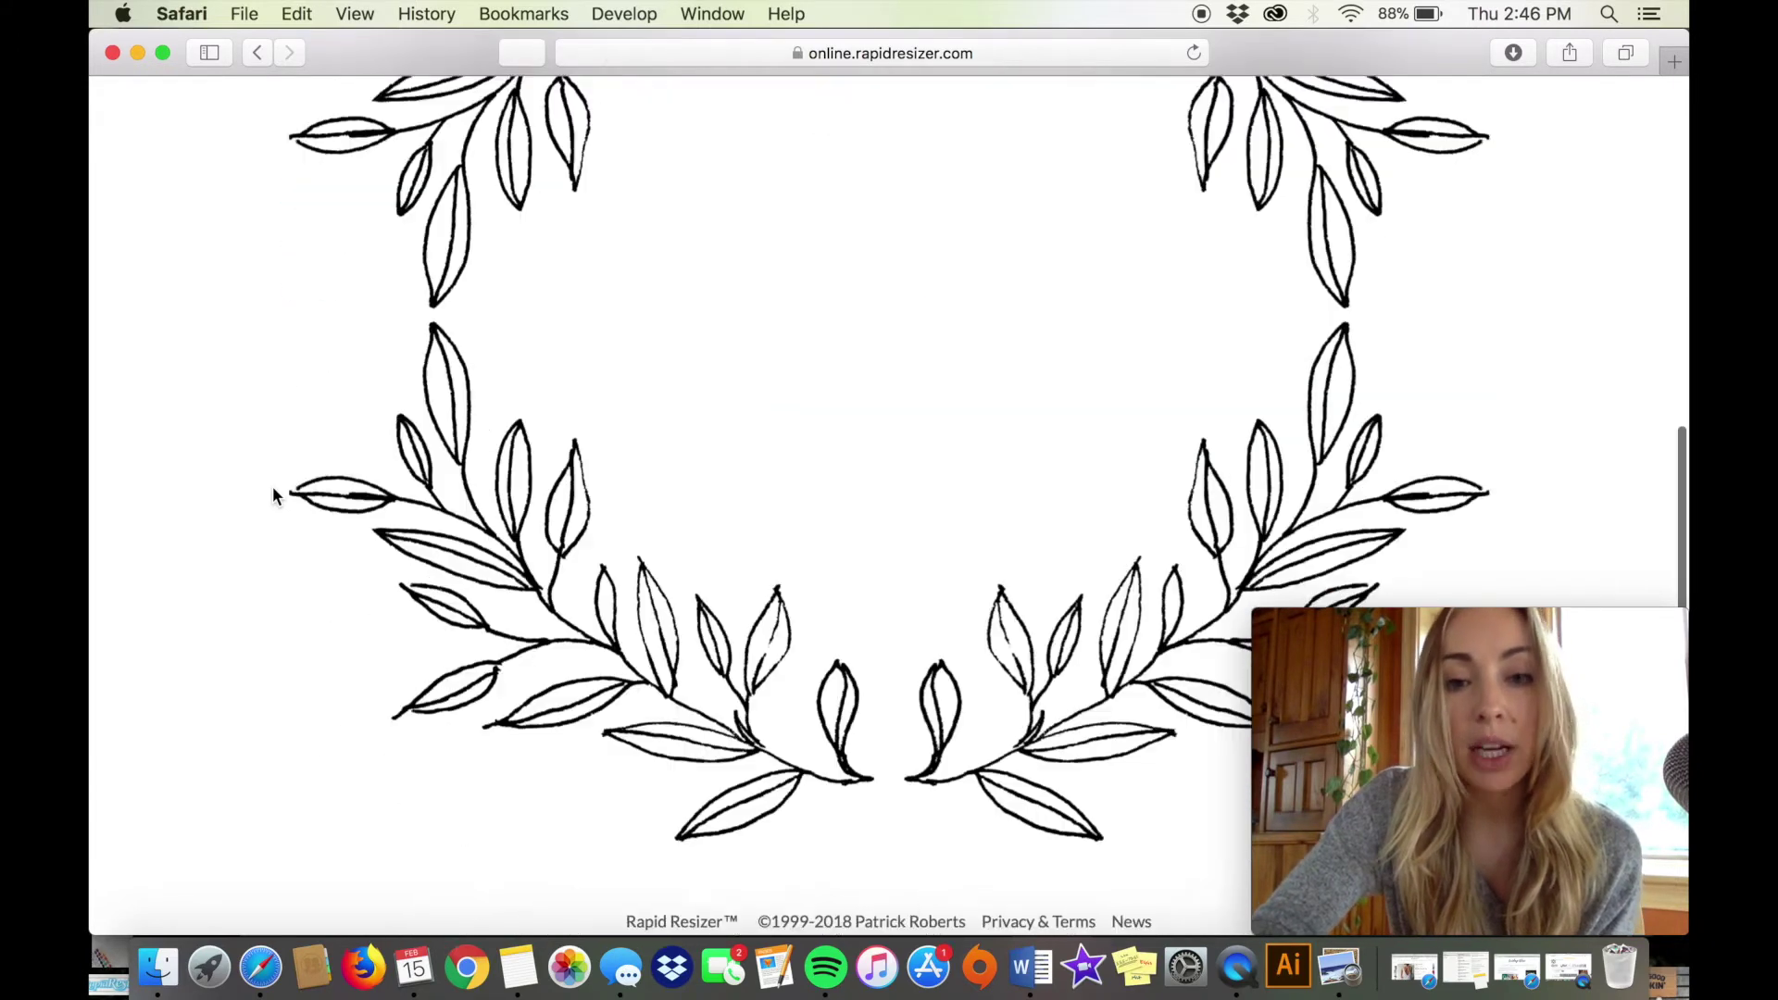
pyautogui.scroll(4, 970, 395)
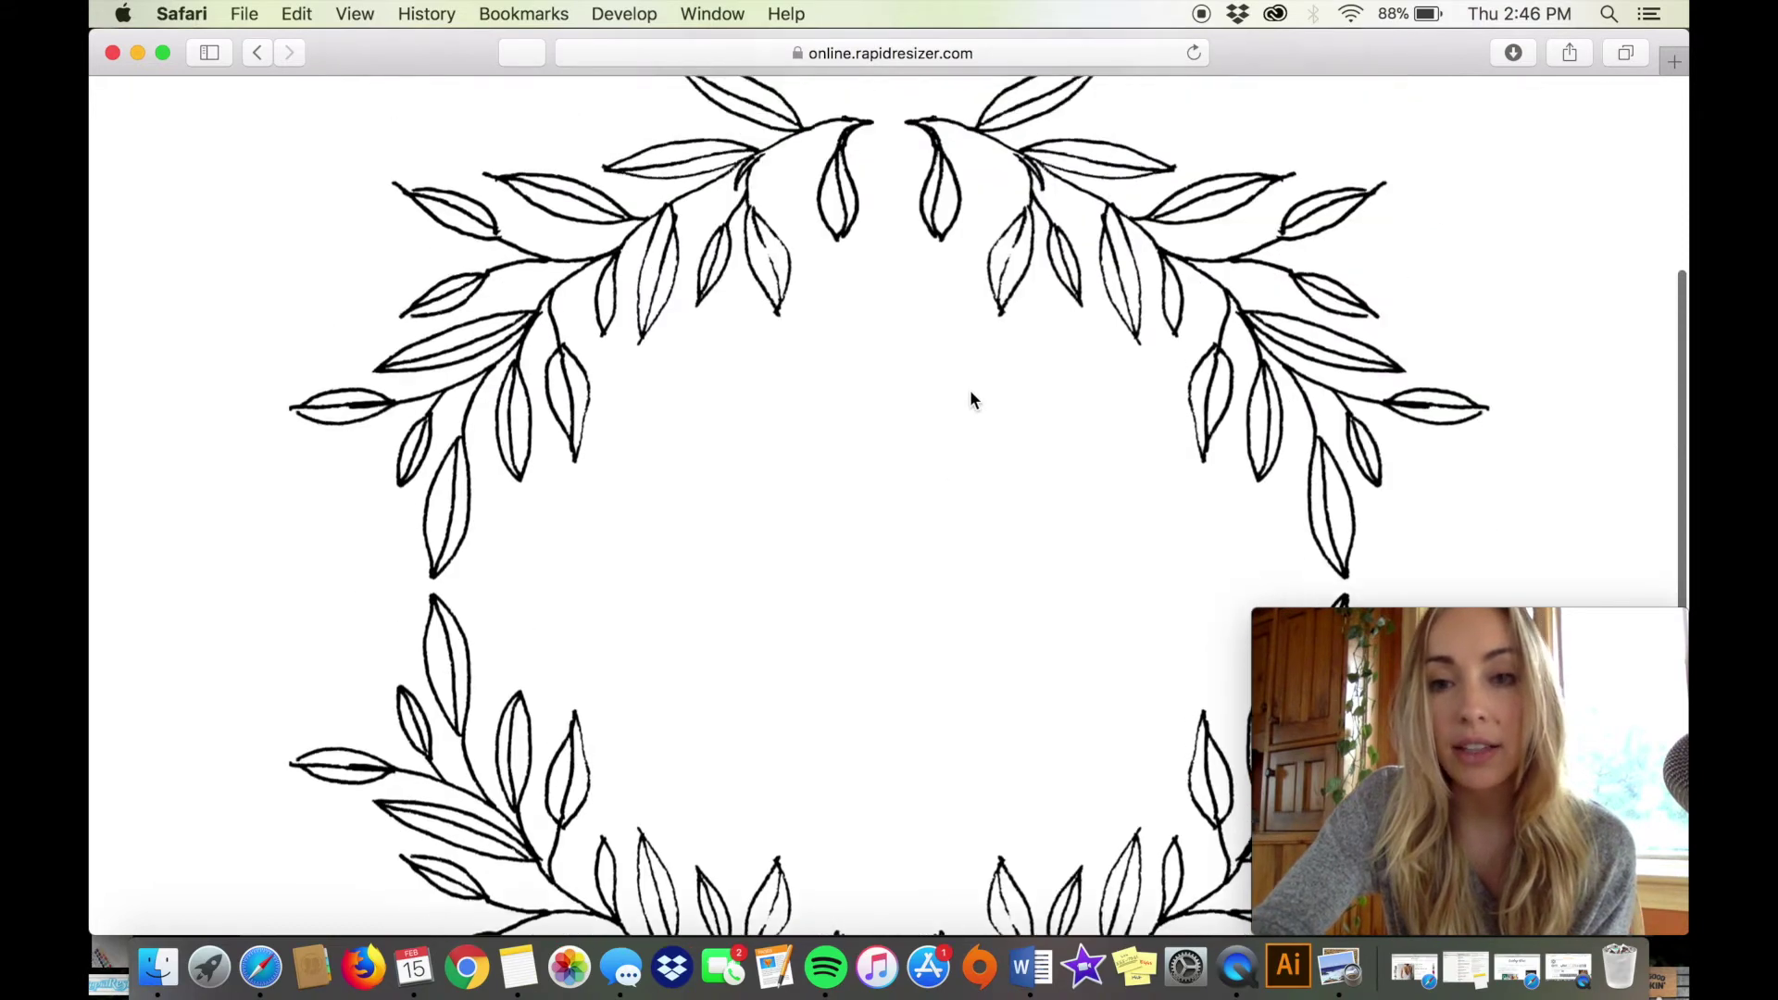
pyautogui.scroll(1, 893, 732)
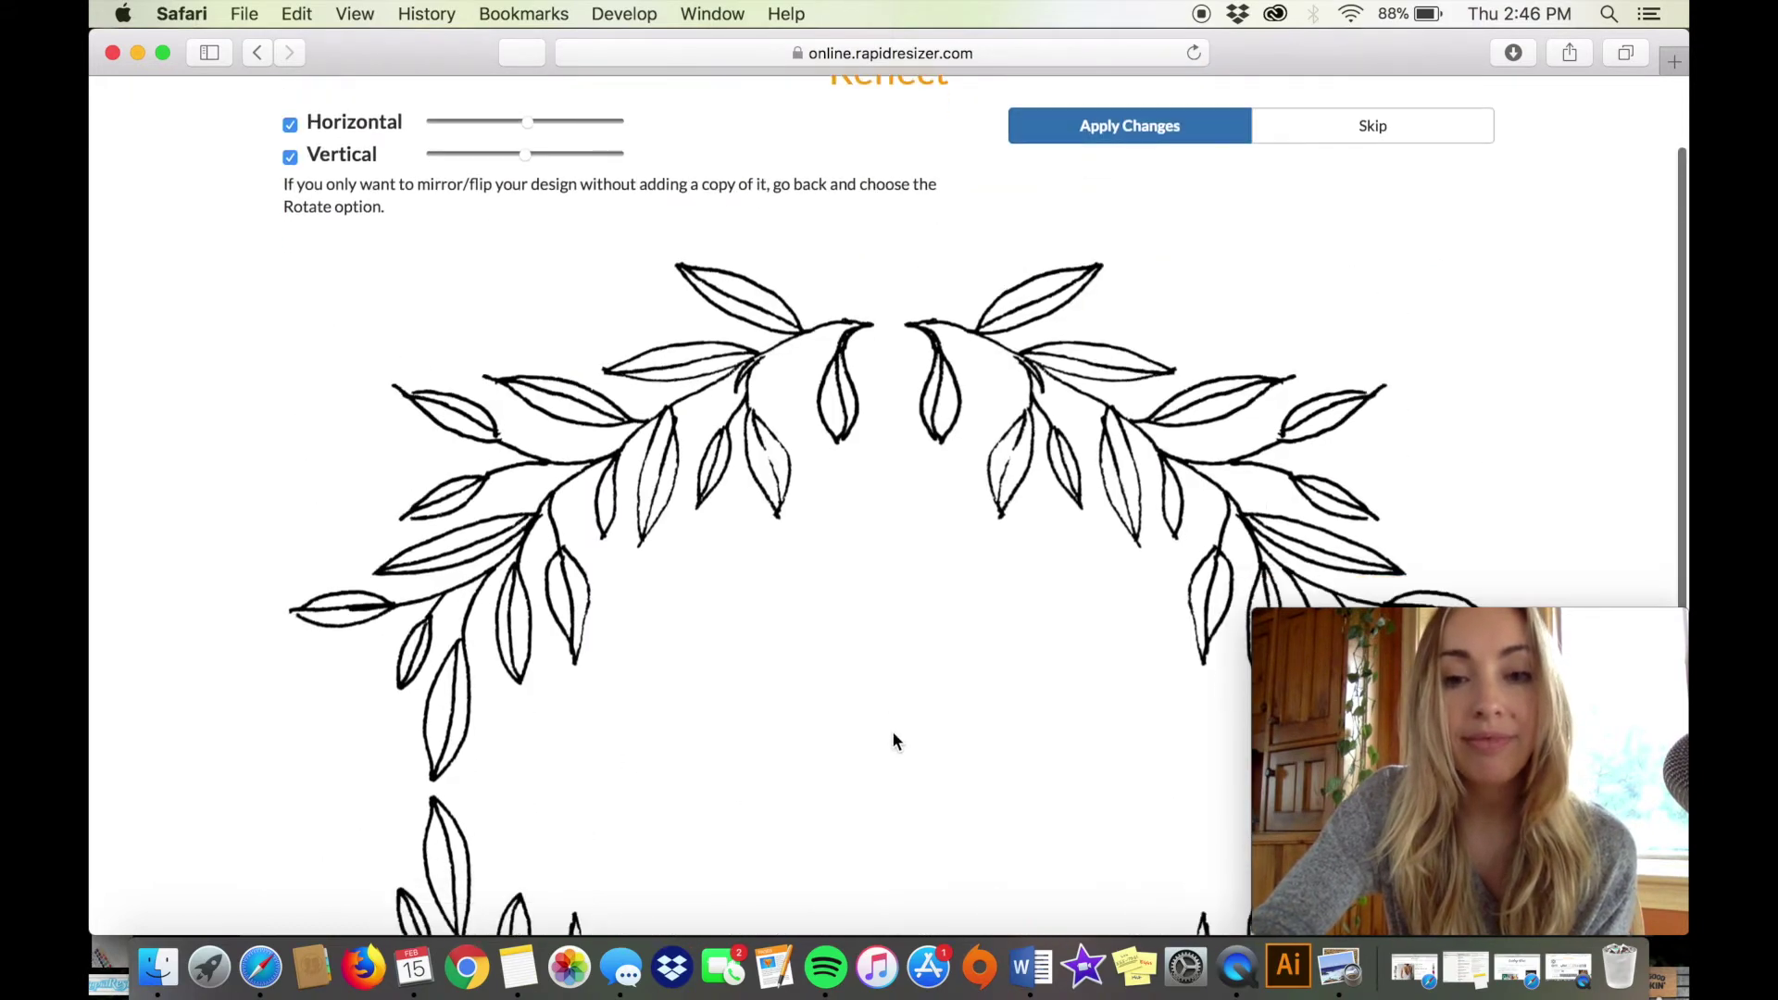
pyautogui.scroll(-6, 894, 737)
pyautogui.scroll(3, 942, 526)
pyautogui.scroll(3, 943, 526)
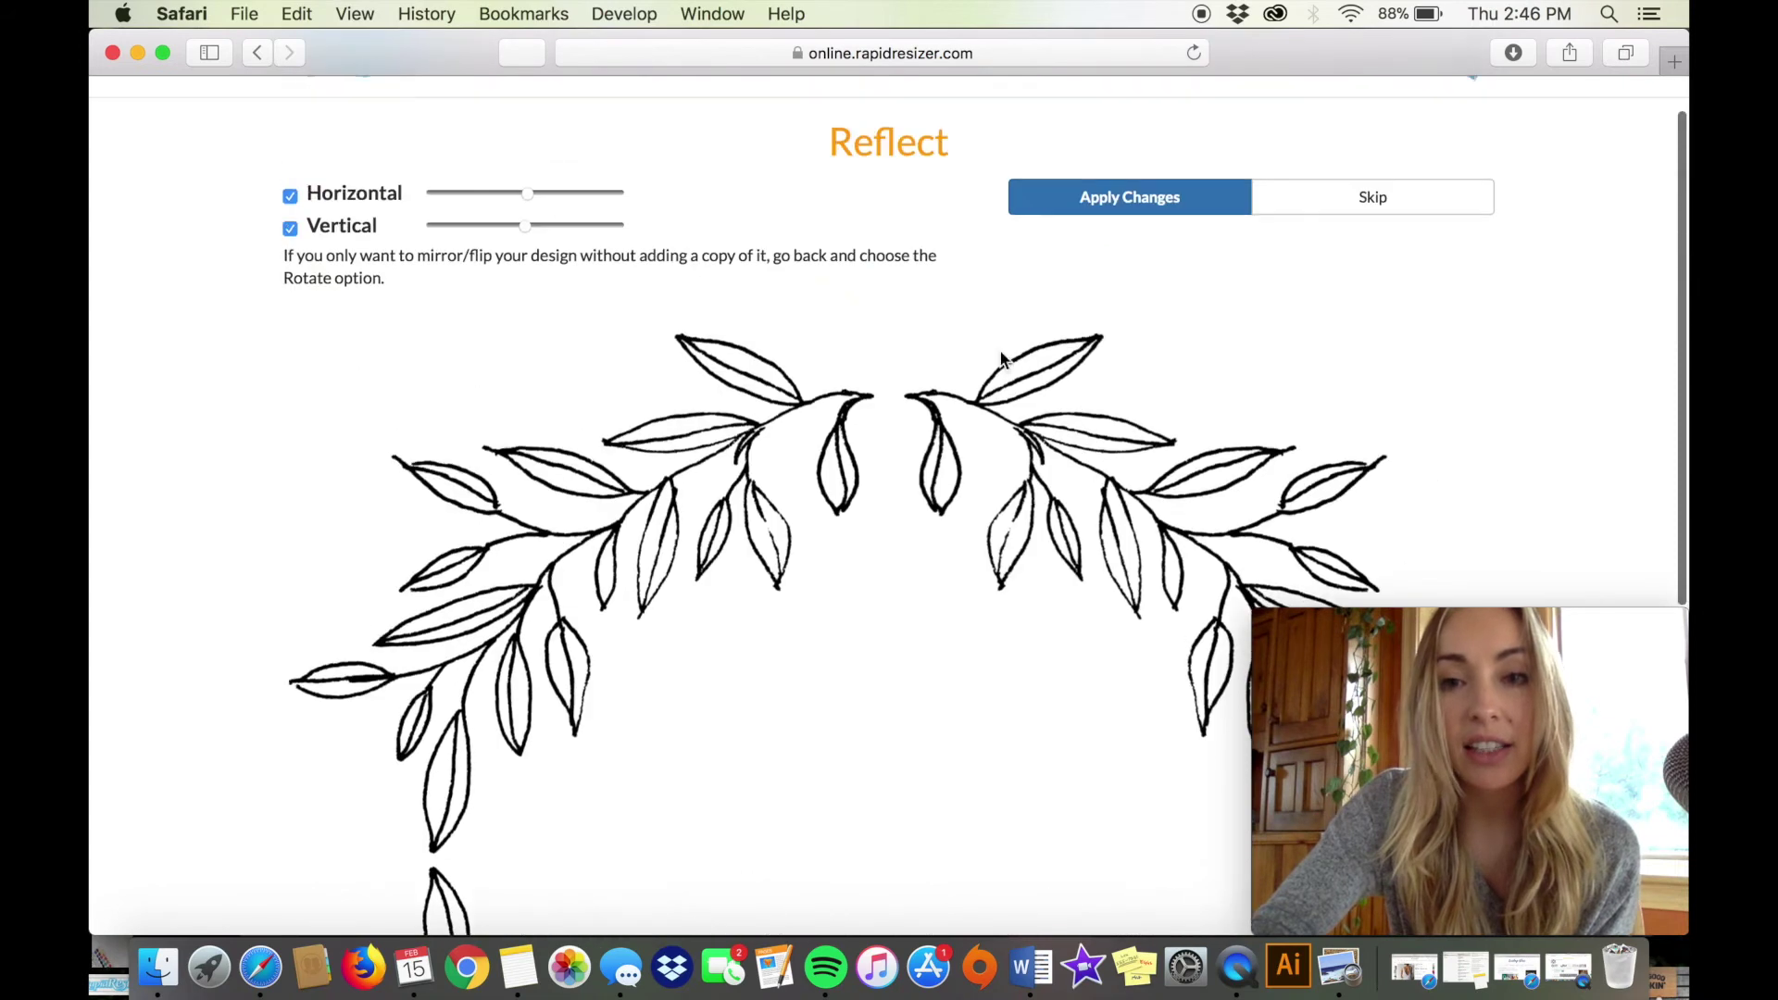
# Step: Apply the four-way reflection and size the wreath 15 × 13.21 inches across four Letter pages
pyautogui.click(1080, 212)
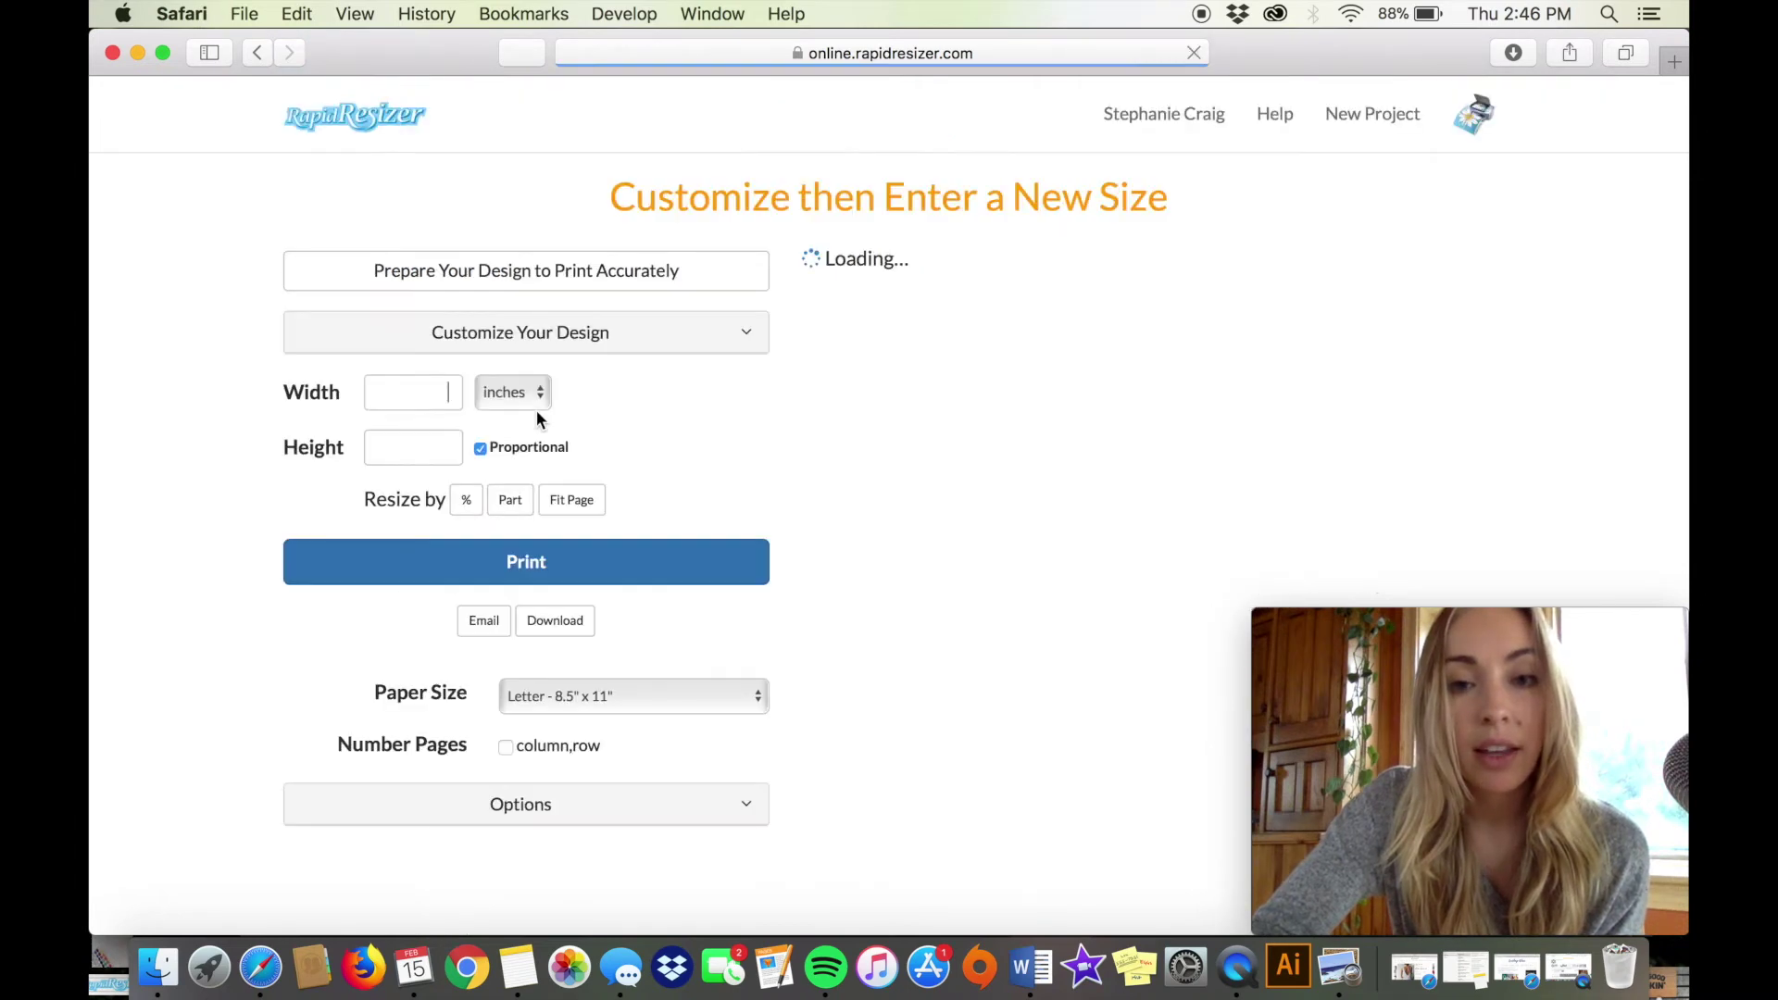
pyautogui.write('15')
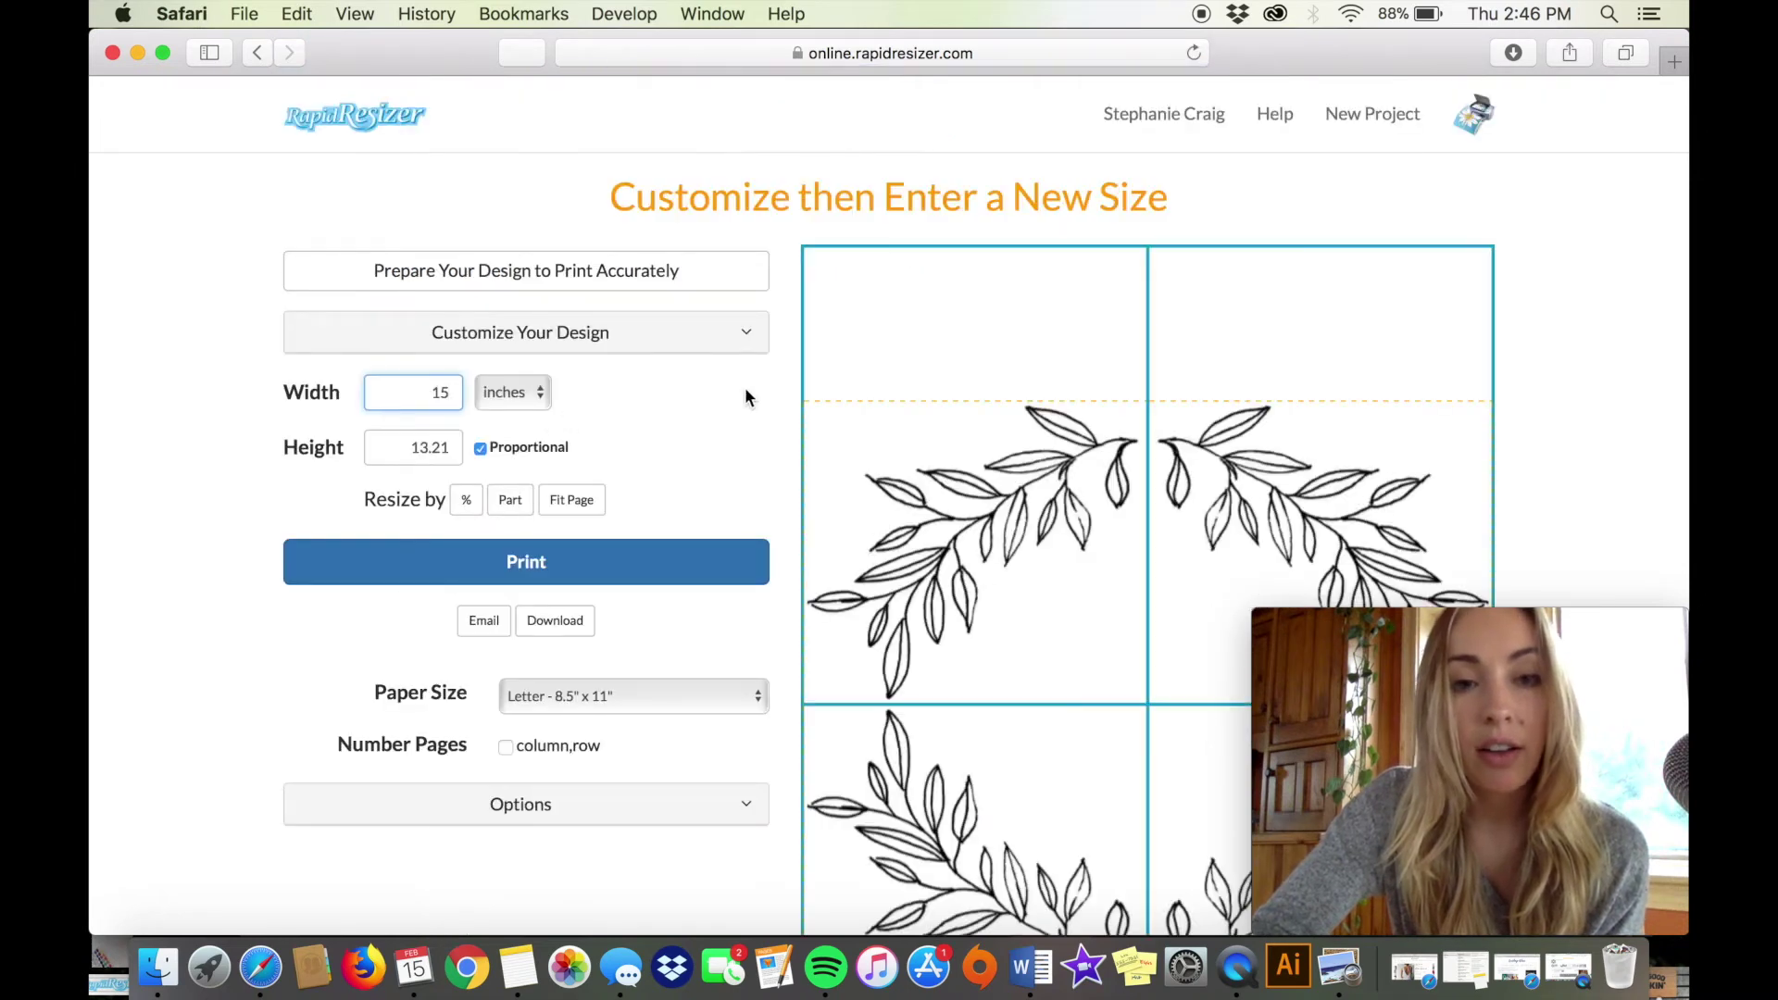
pyautogui.scroll(-3, 781, 396)
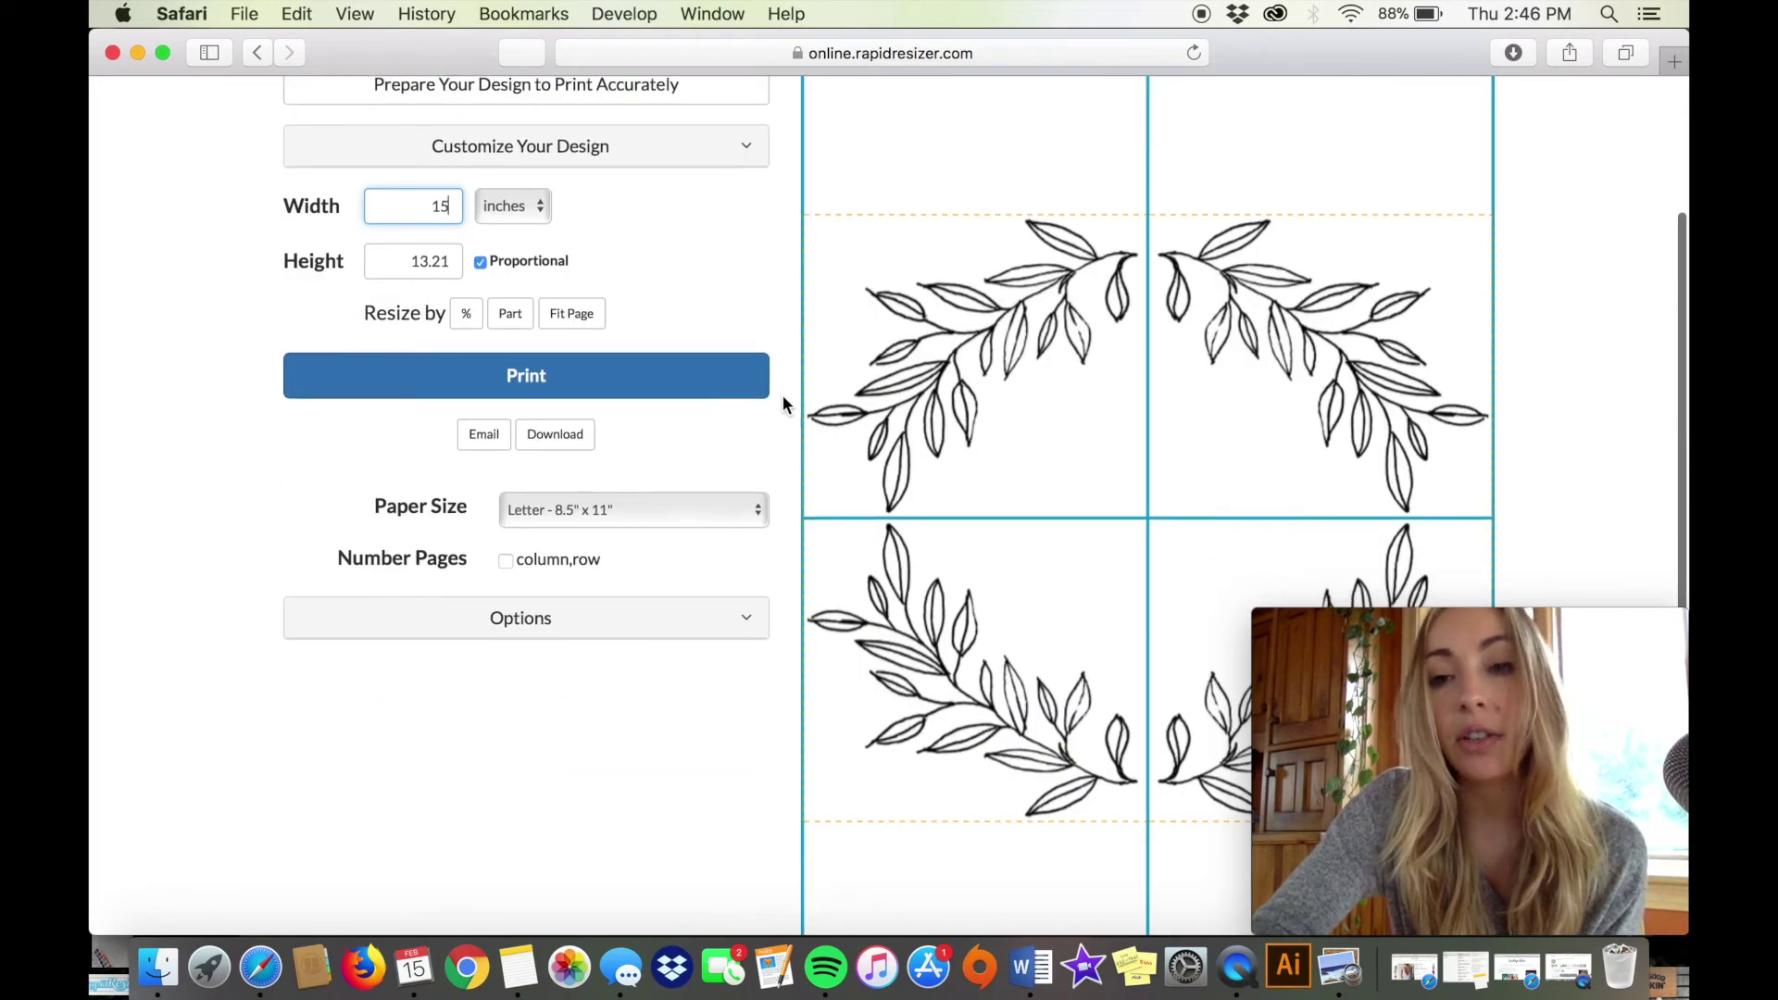
pyautogui.scroll(-3, 779, 368)
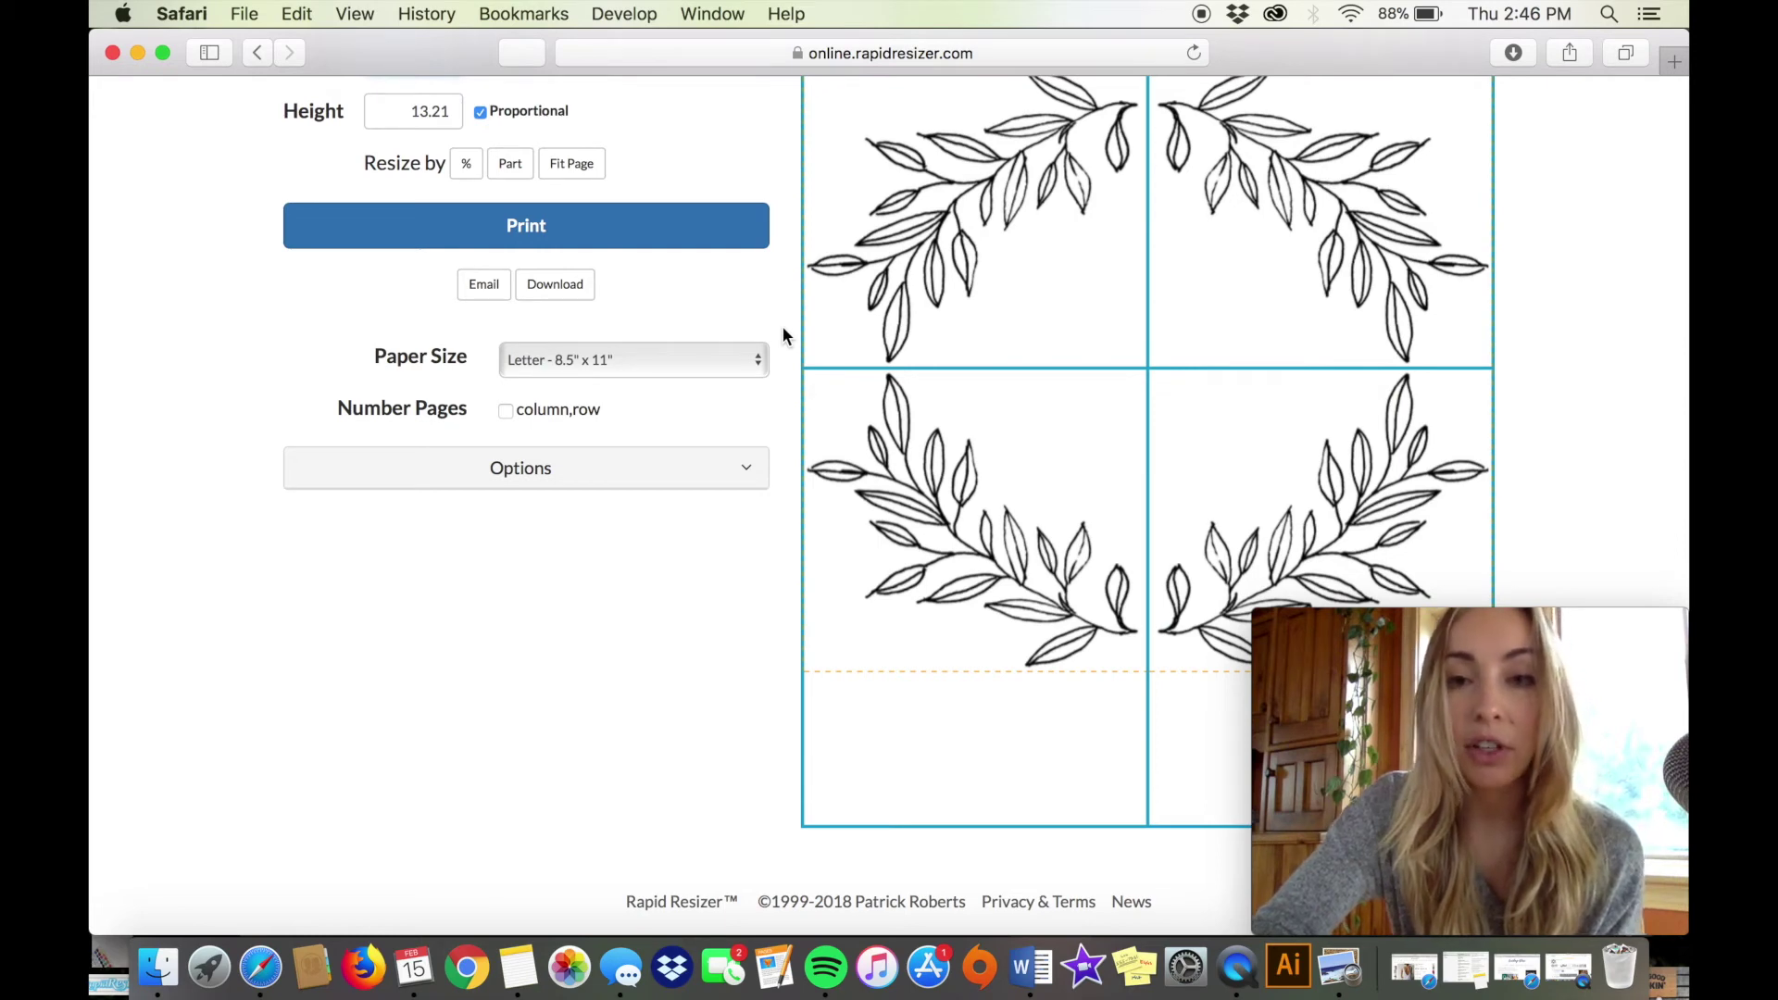
pyautogui.scroll(2, 785, 302)
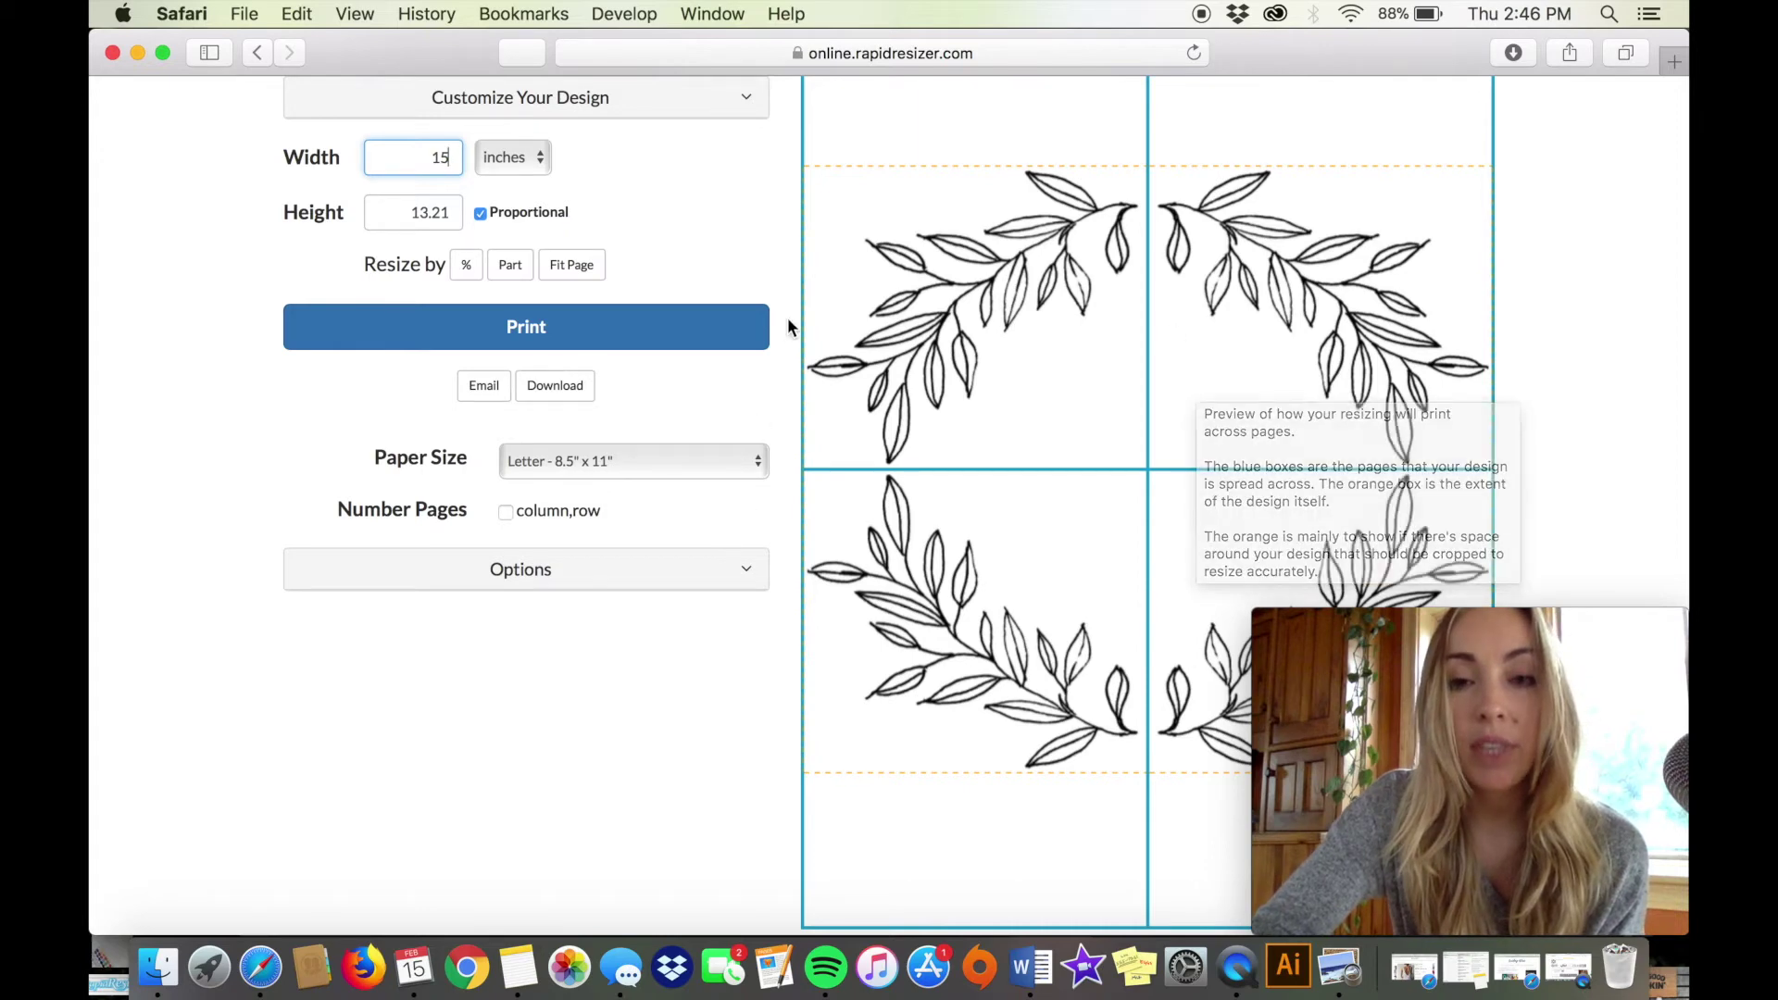
pyautogui.scroll(3, 781, 291)
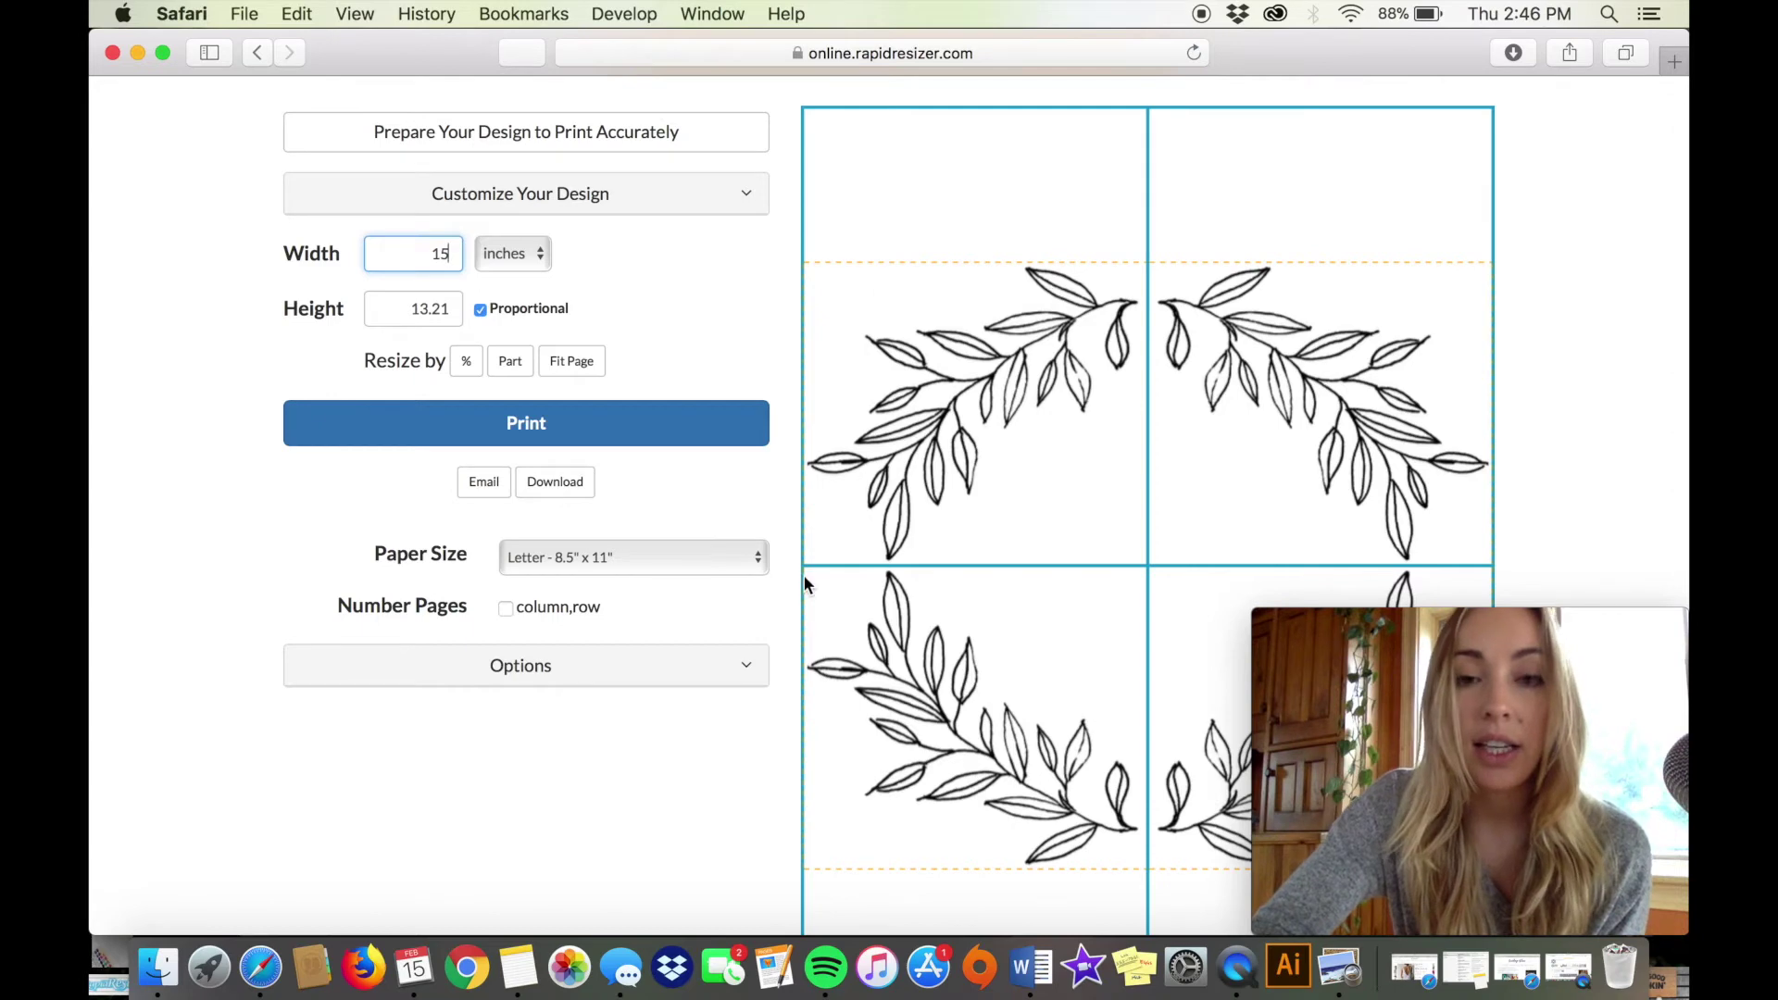
pyautogui.scroll(-3, 770, 350)
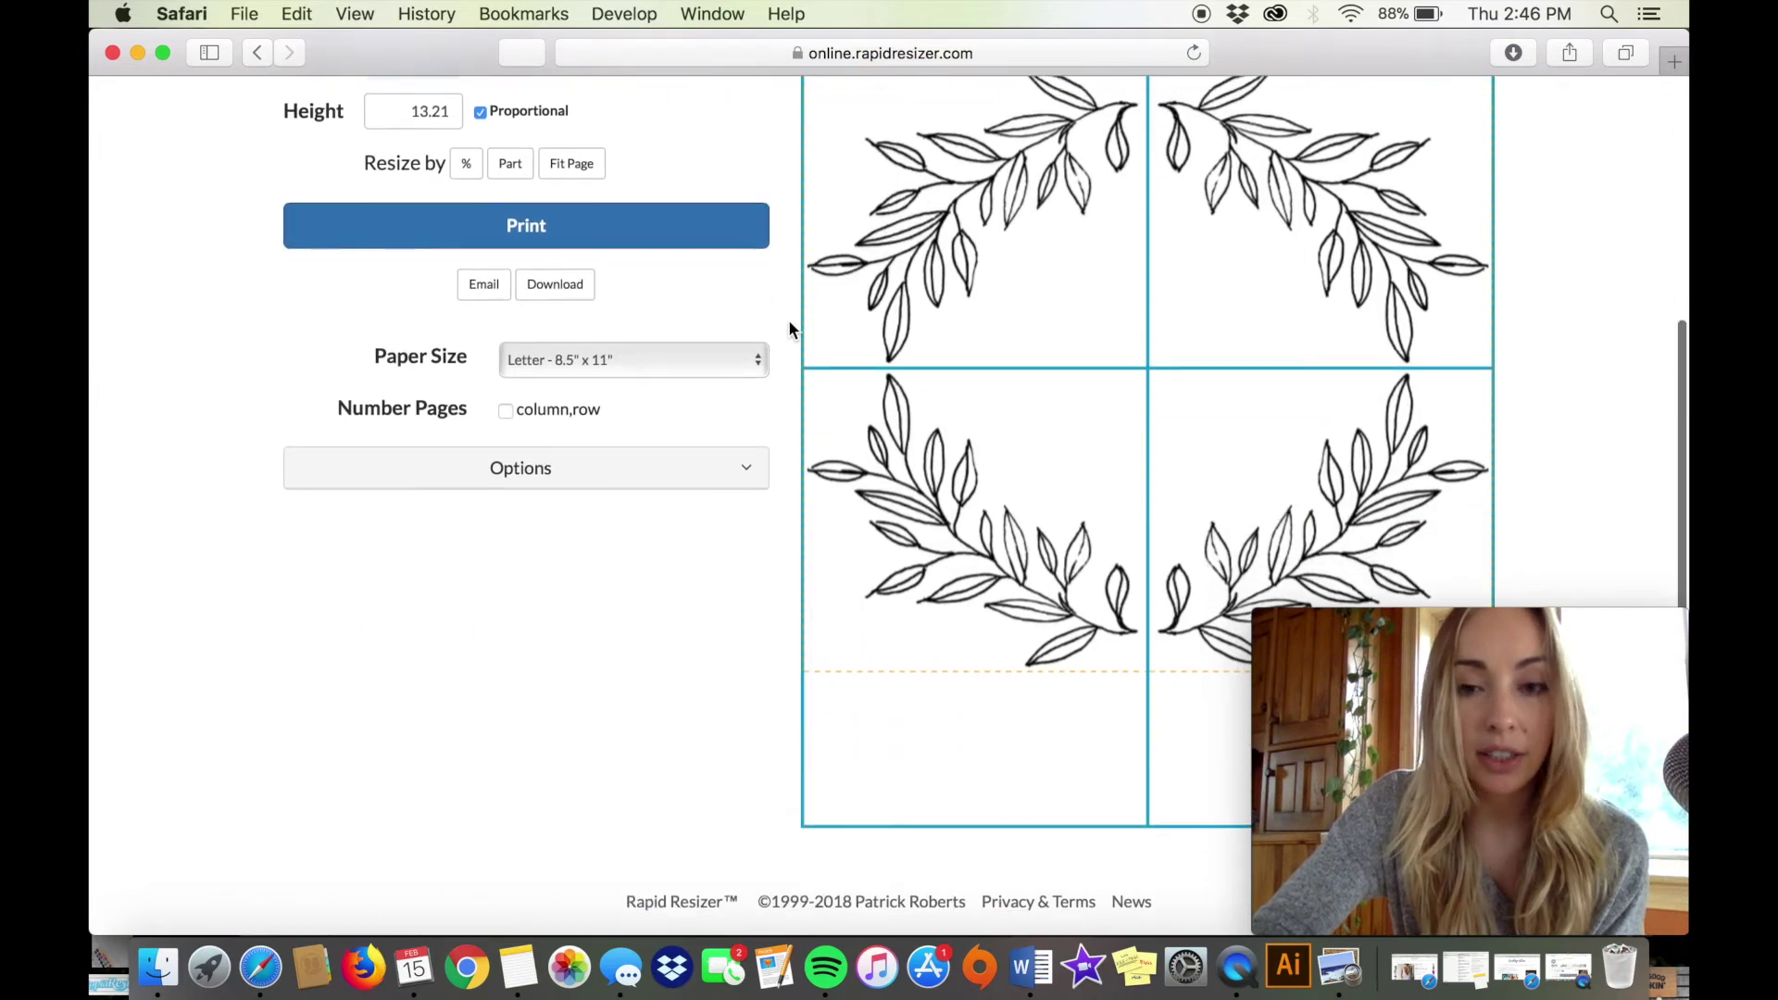
pyautogui.scroll(3, 789, 328)
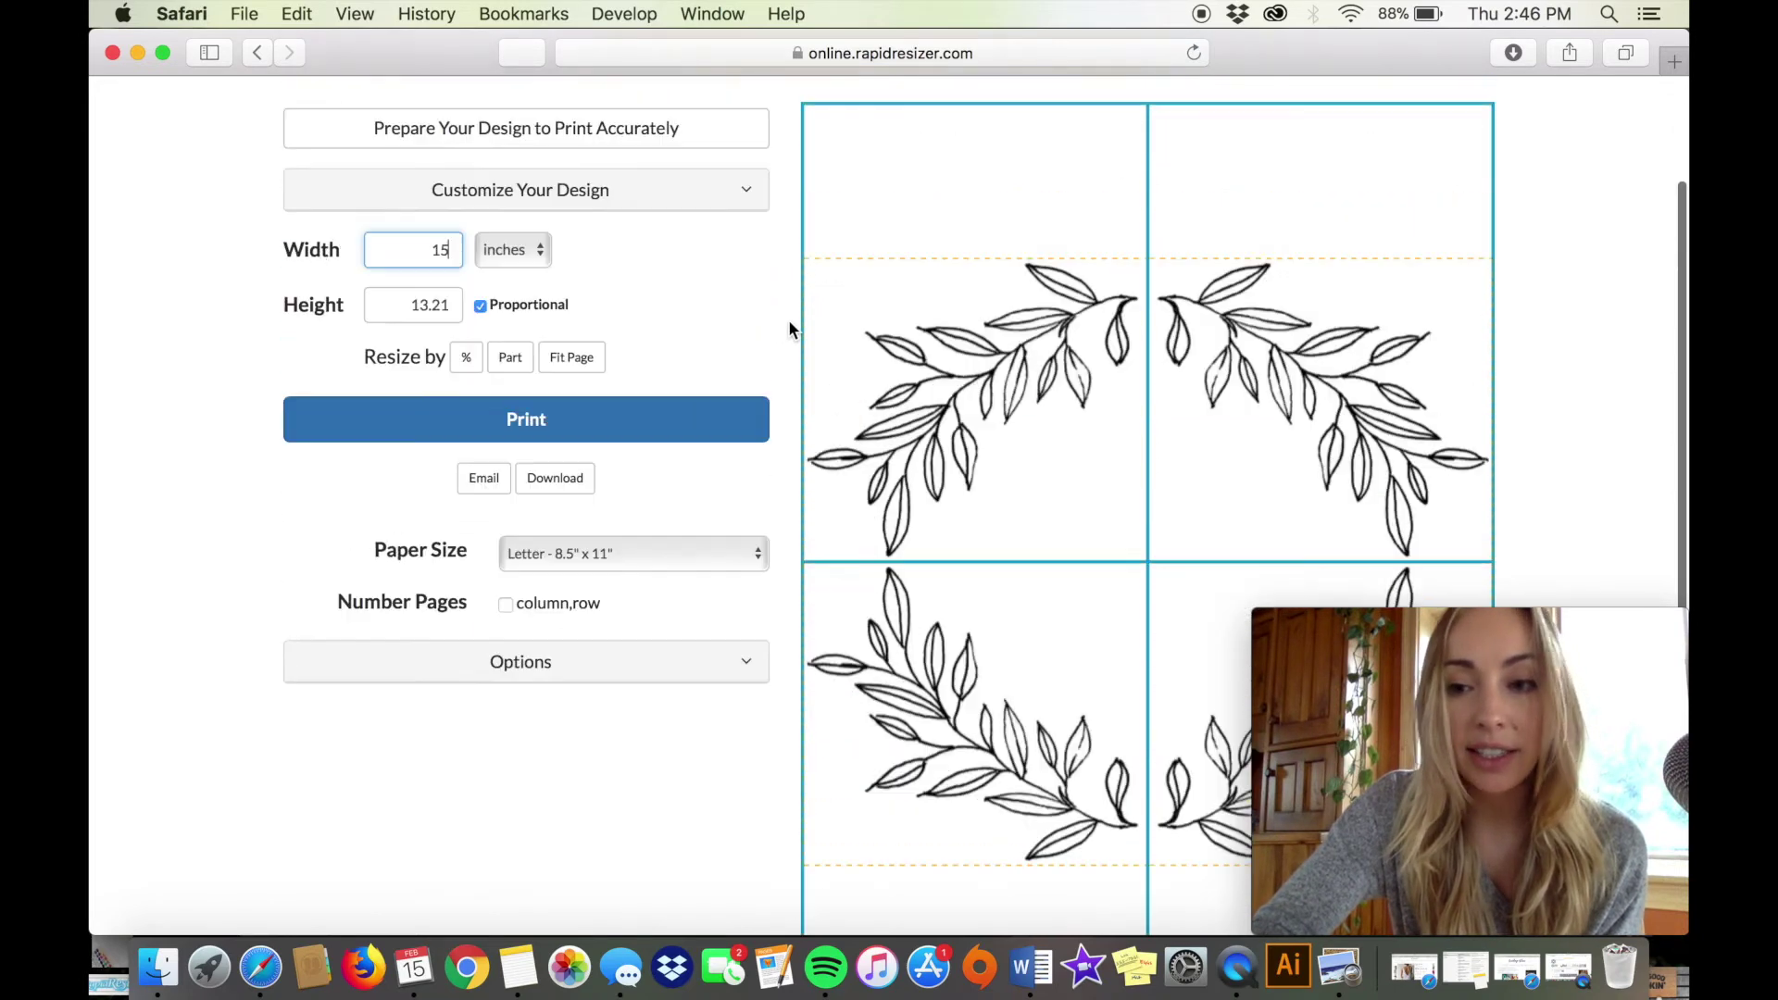
# Step: Open the wreath in the Draw editor and zoom out until it fits whole
pyautogui.click(594, 191)
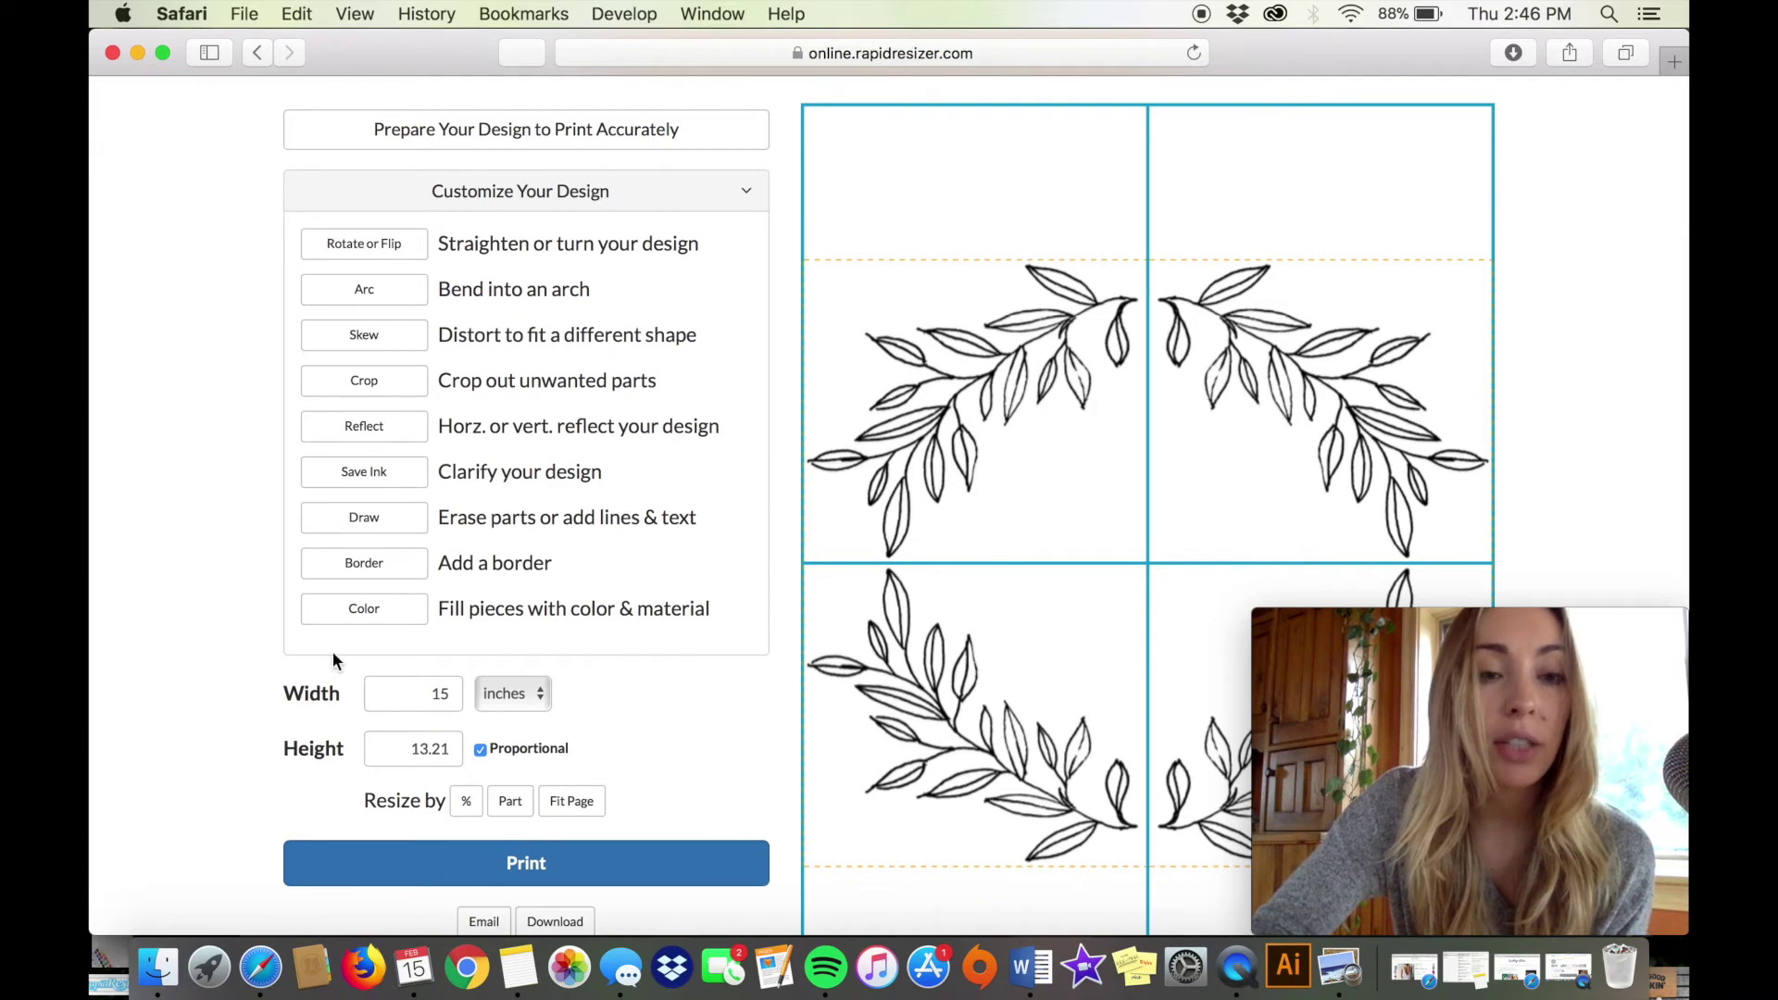
pyautogui.click(365, 521)
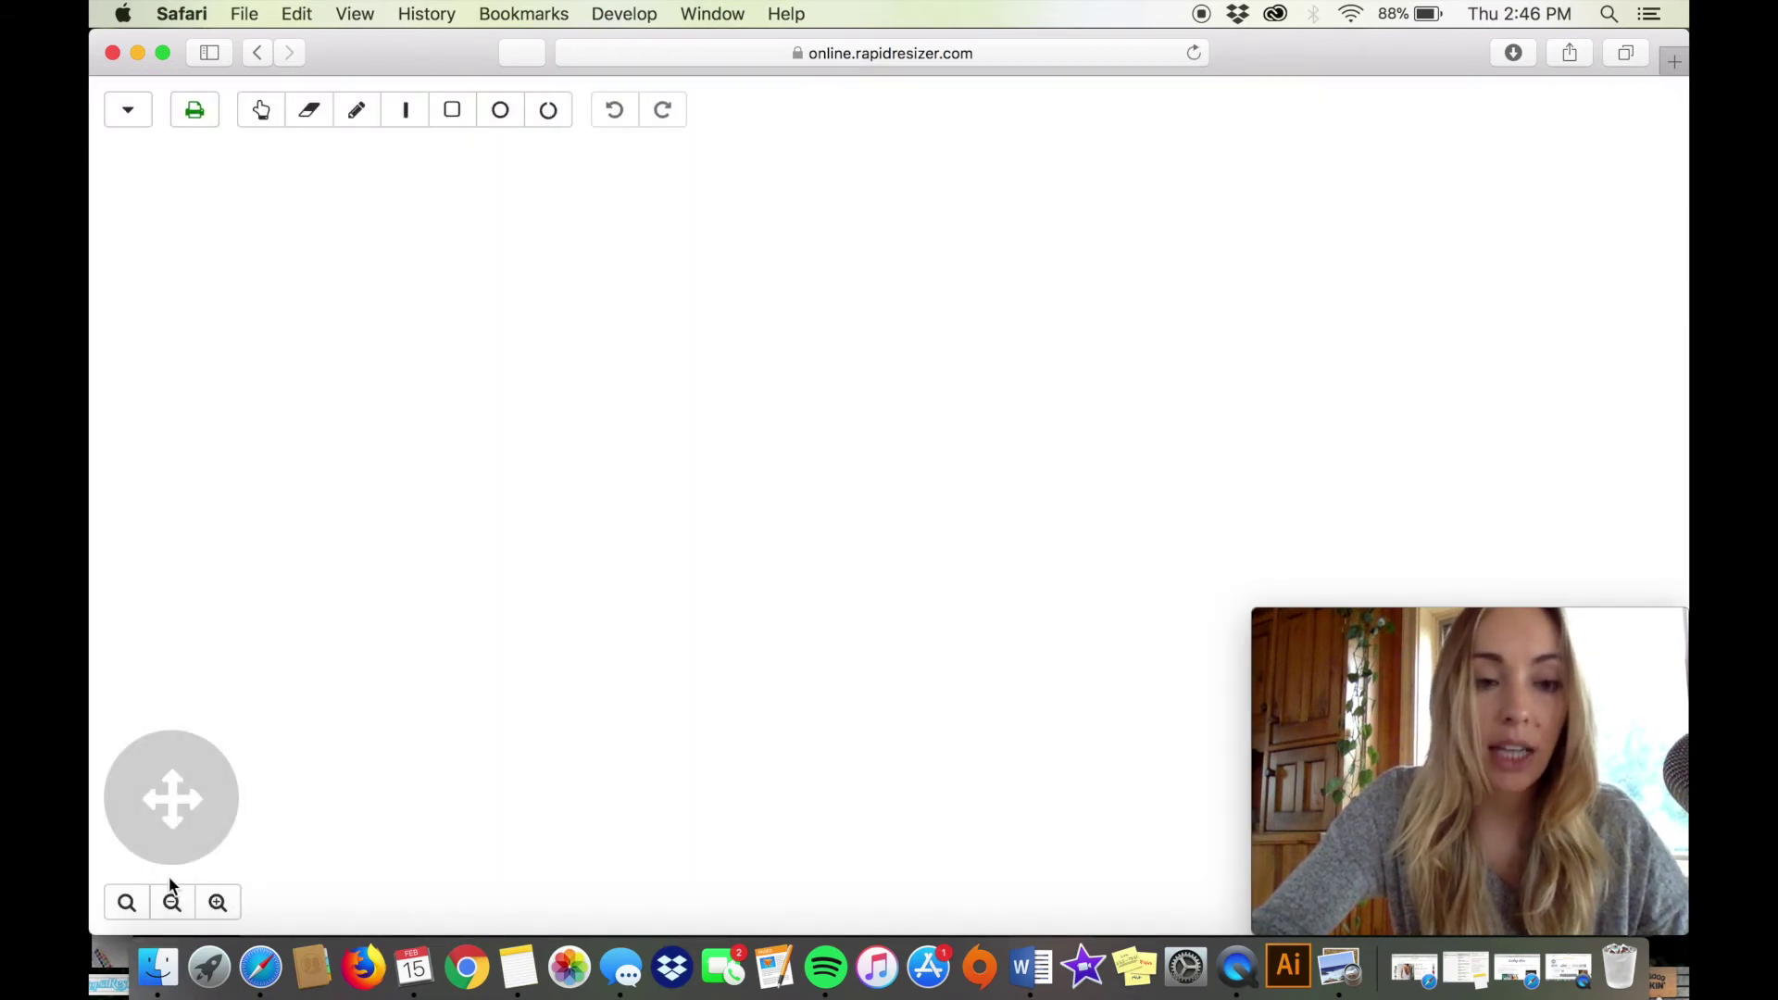
pyautogui.click(172, 903)
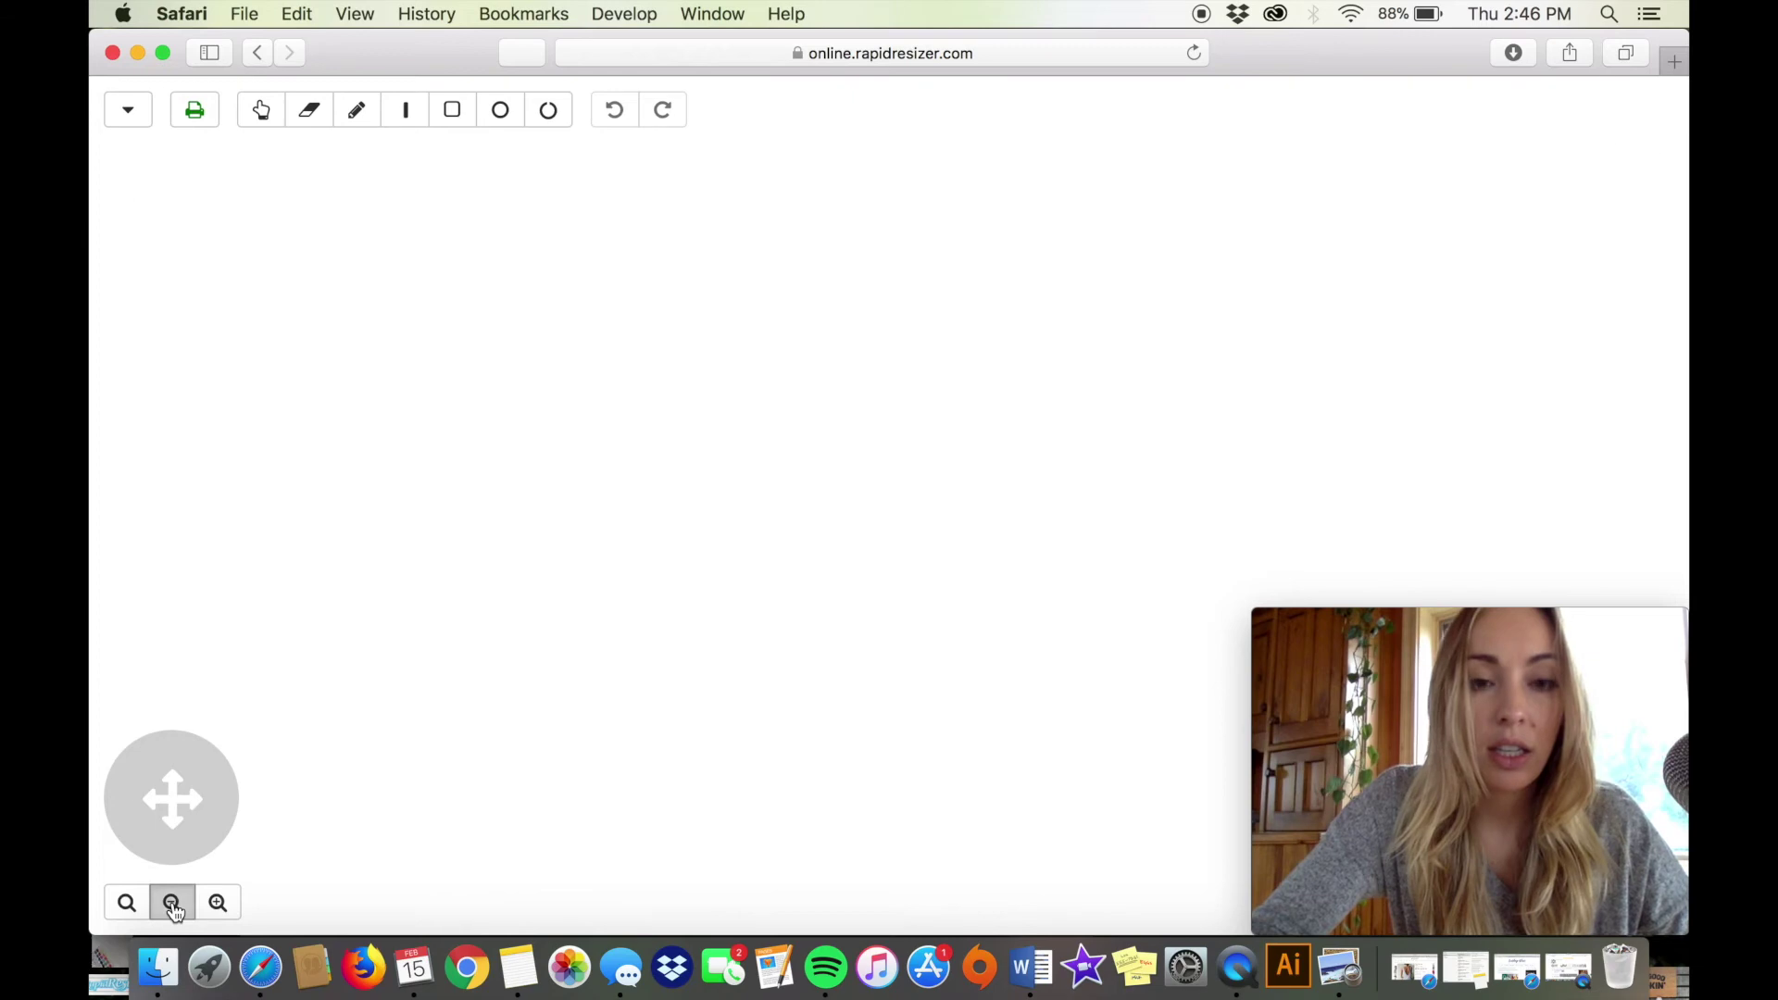
pyautogui.click(172, 902)
pyautogui.click(172, 903)
pyautogui.click(173, 903)
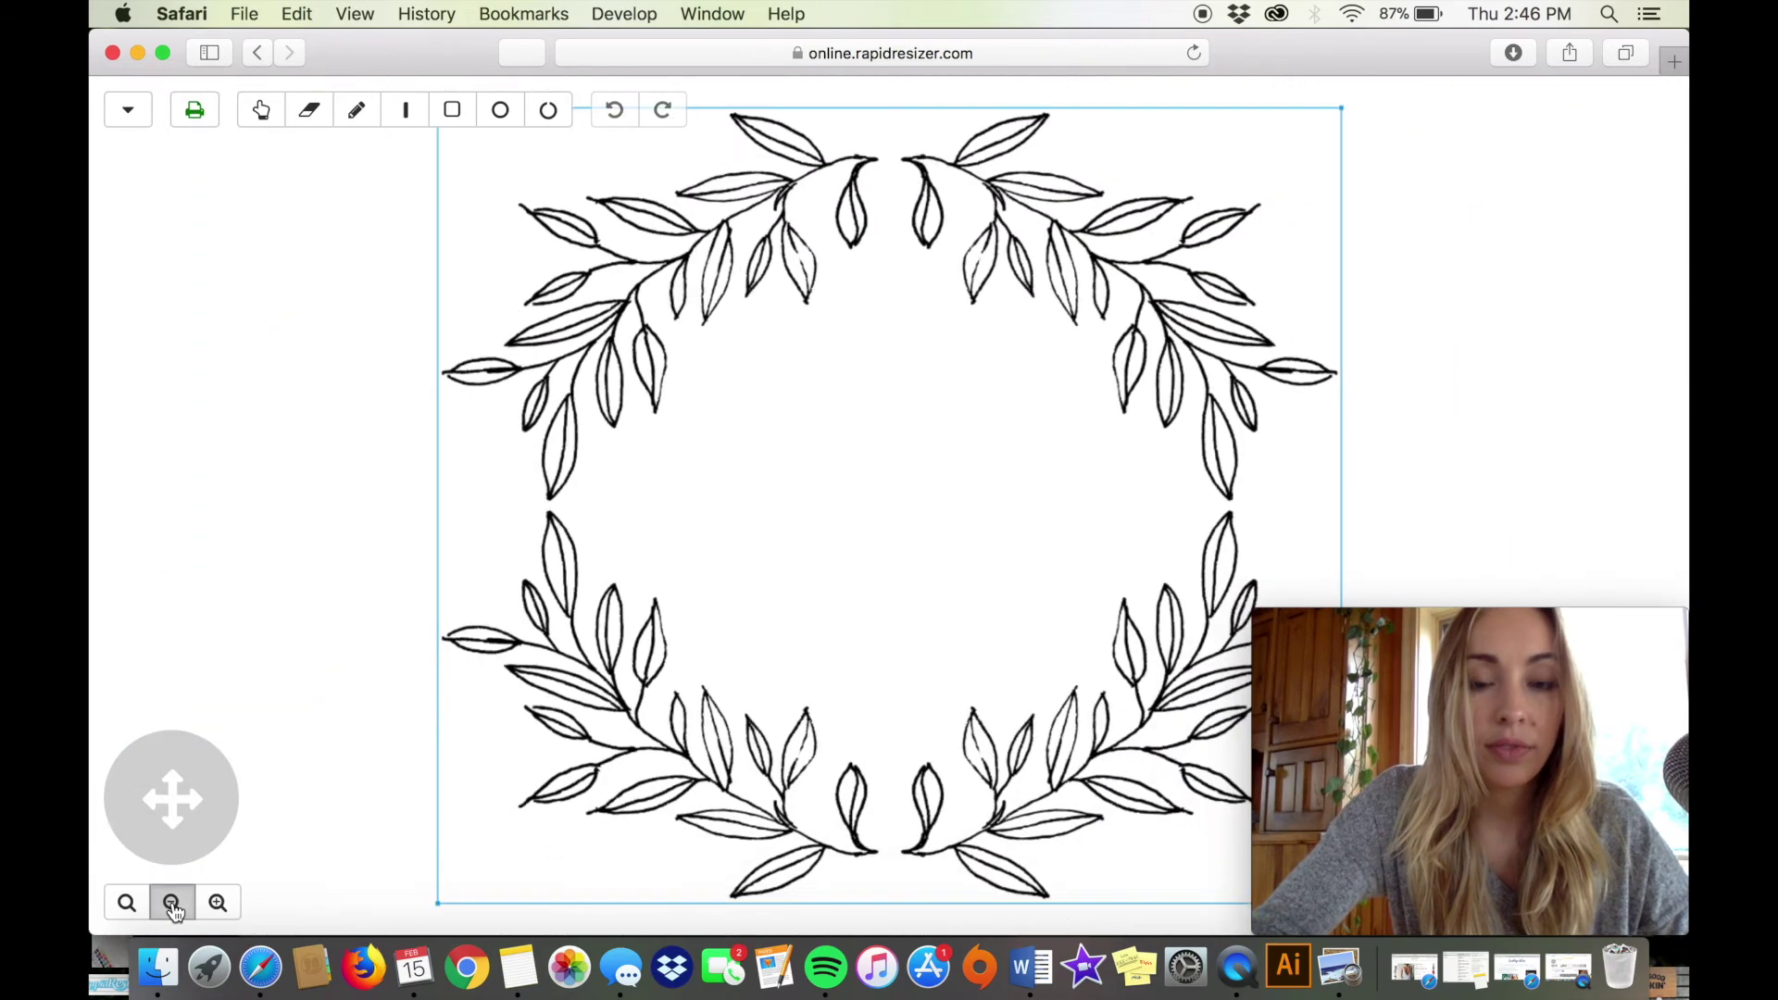
pyautogui.click(124, 117)
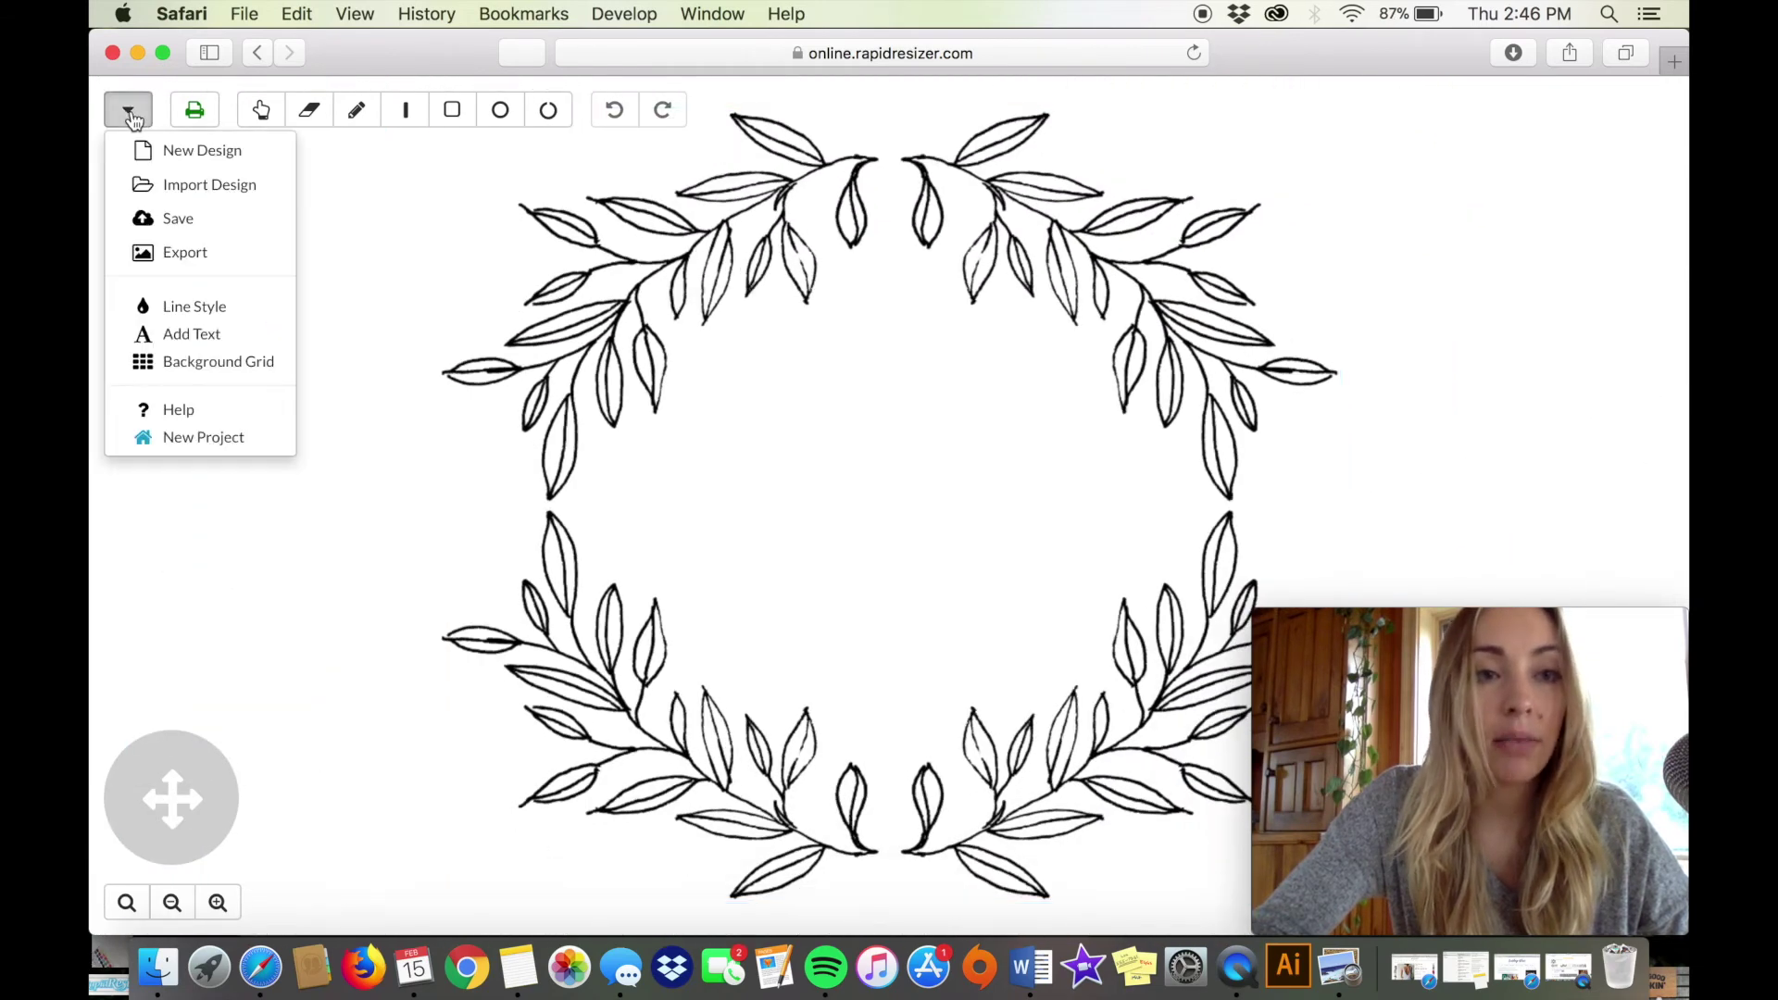
# Step: Add the word 'Reflect' in Amatic Bold, centred in the wreath, then deselect it
pyautogui.click(192, 334)
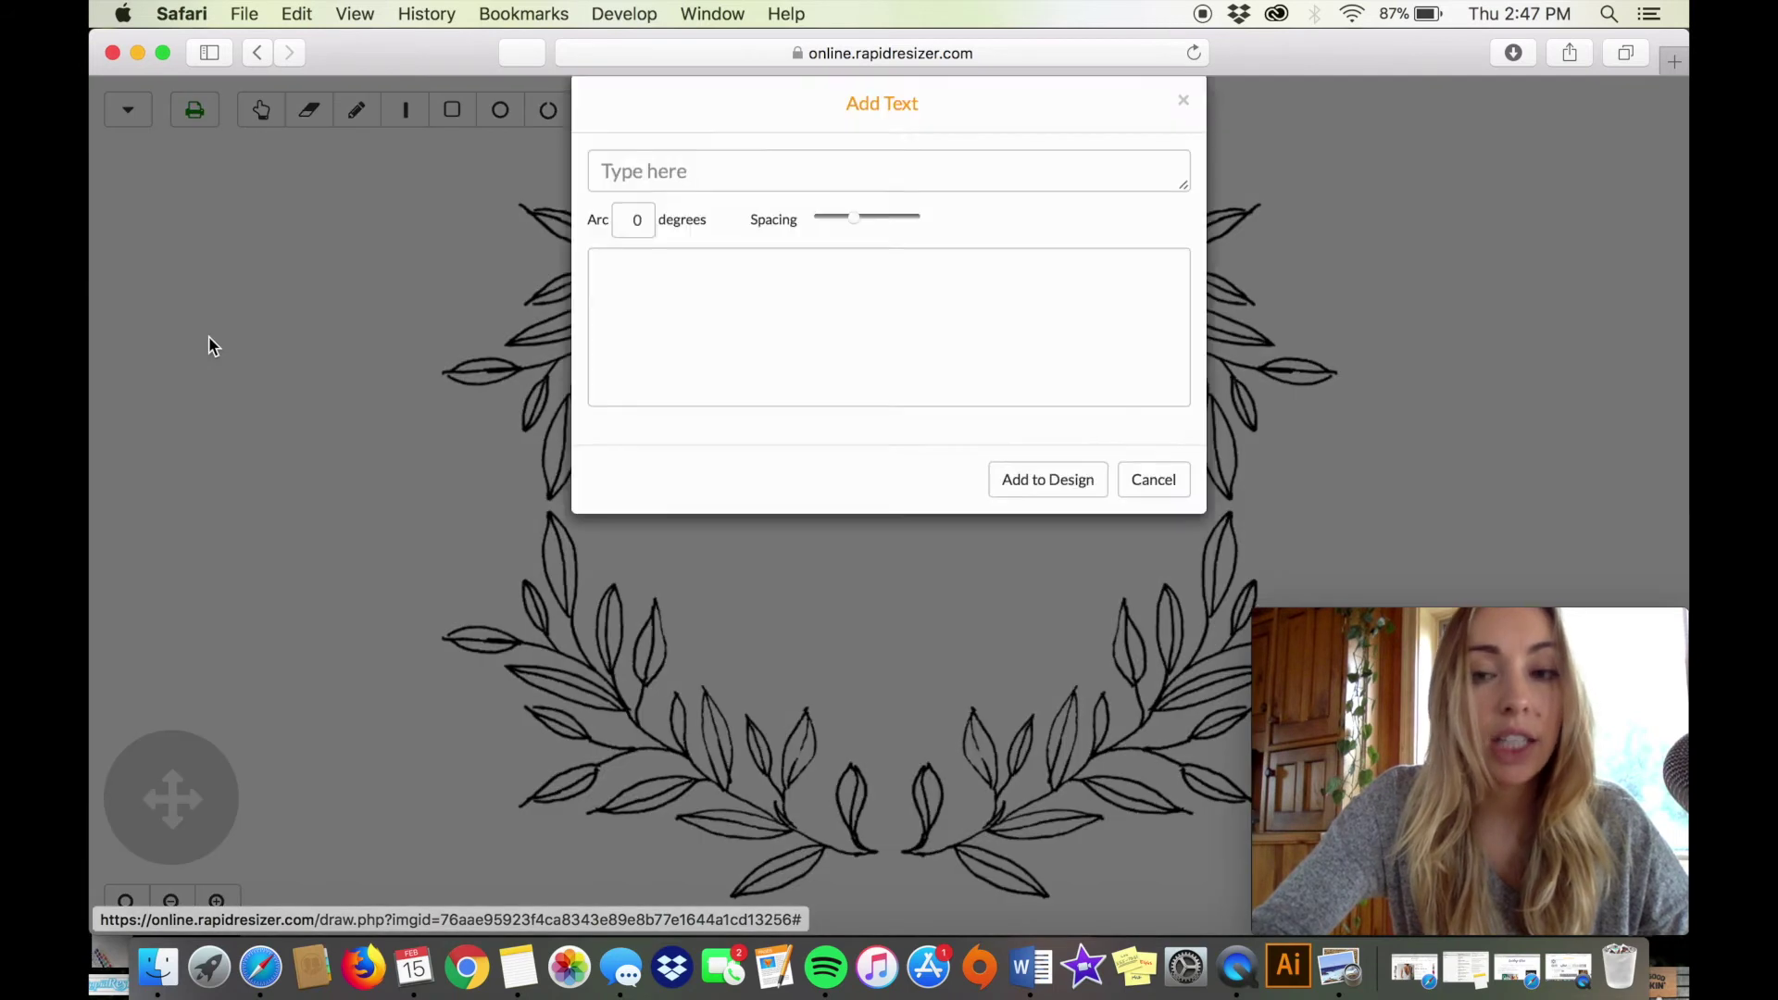
pyautogui.click(682, 205)
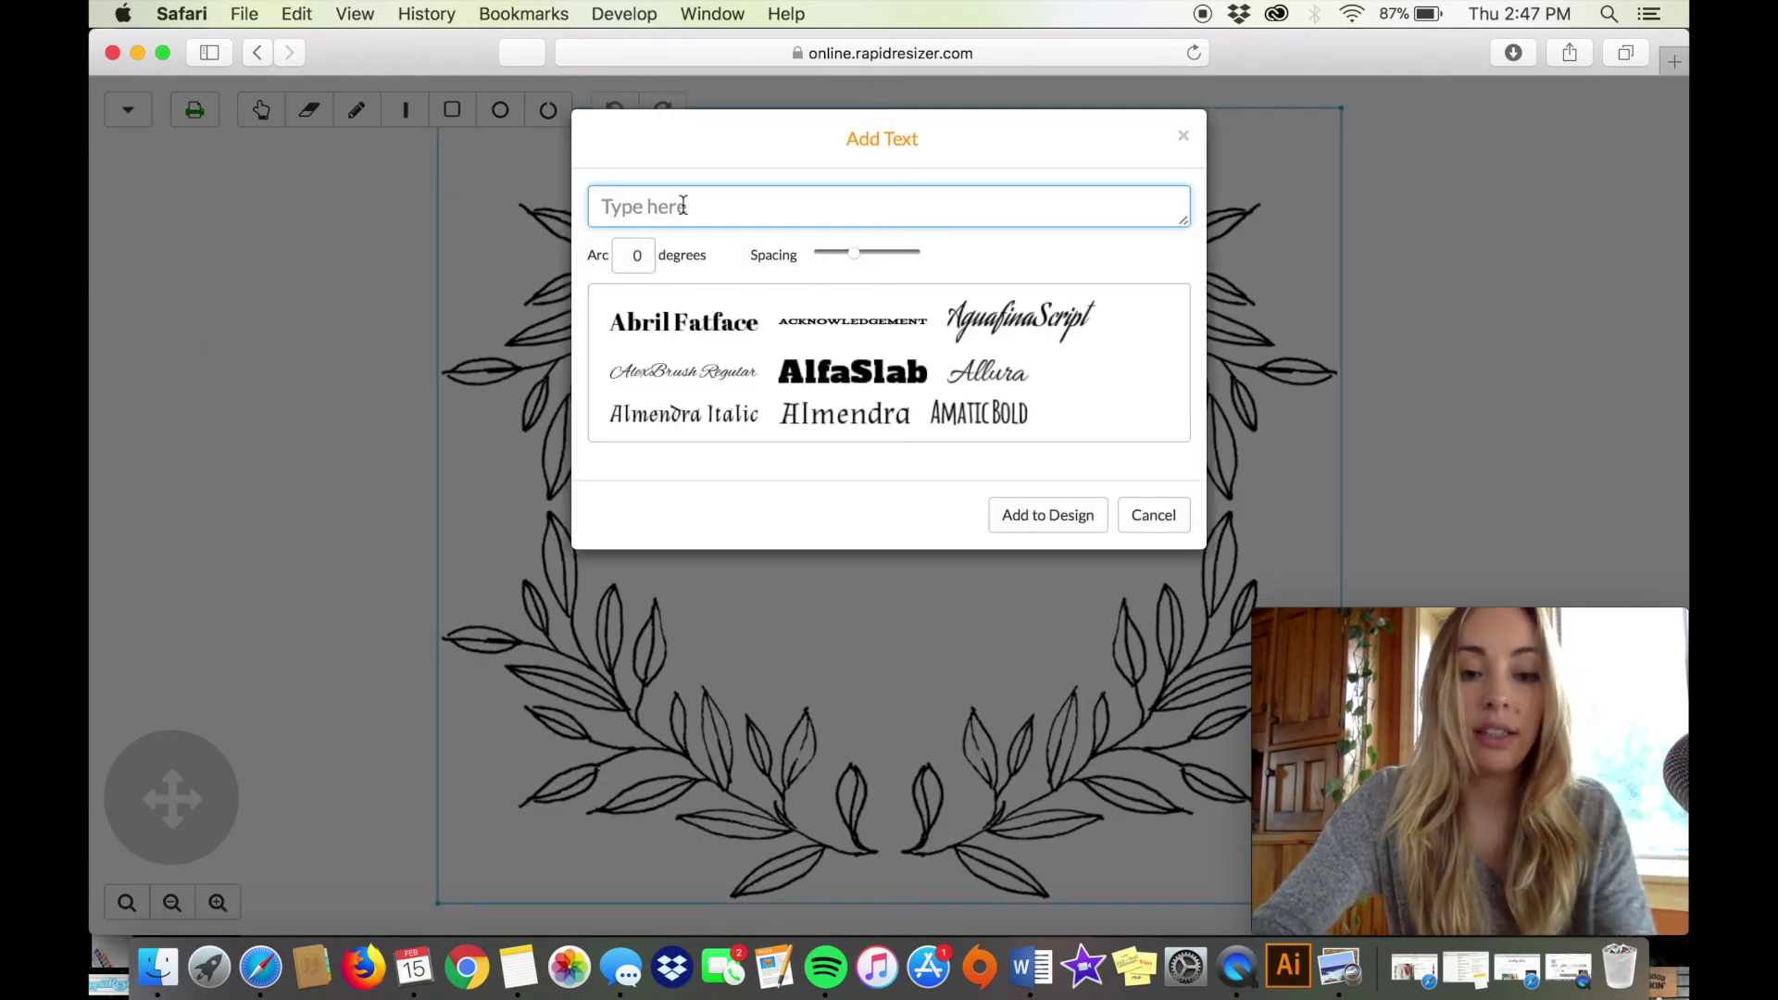
pyautogui.write('Reflect')
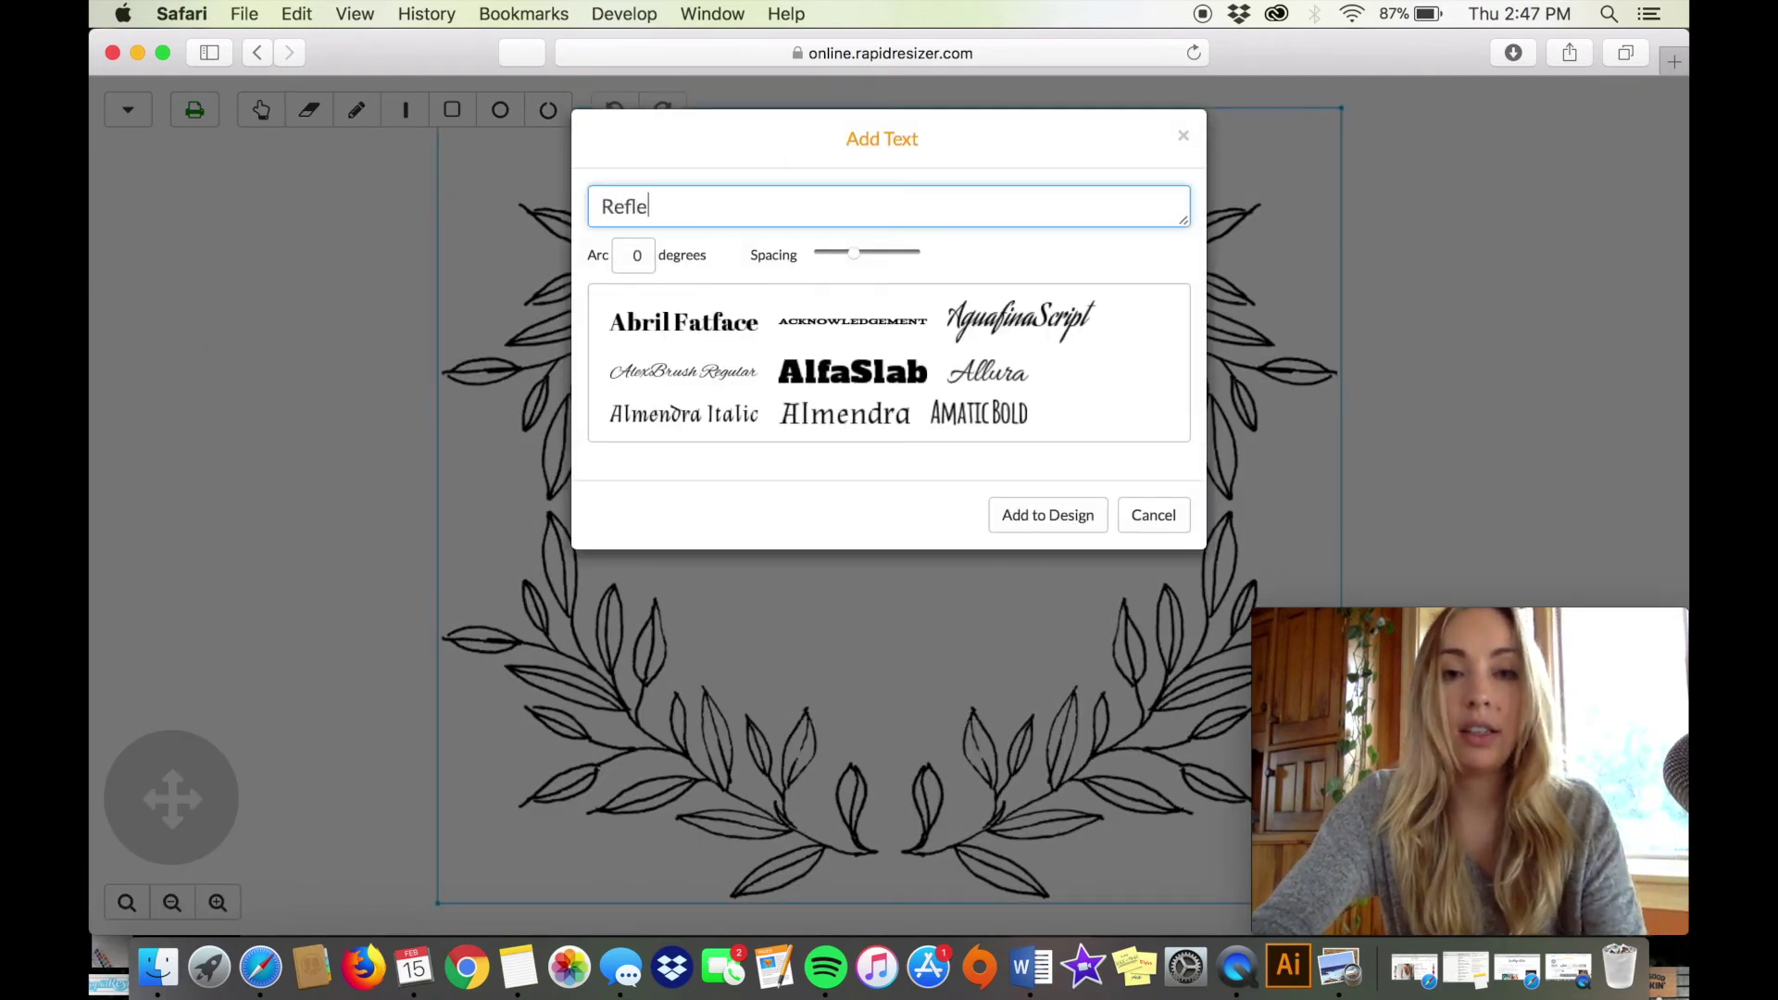
pyautogui.click(977, 425)
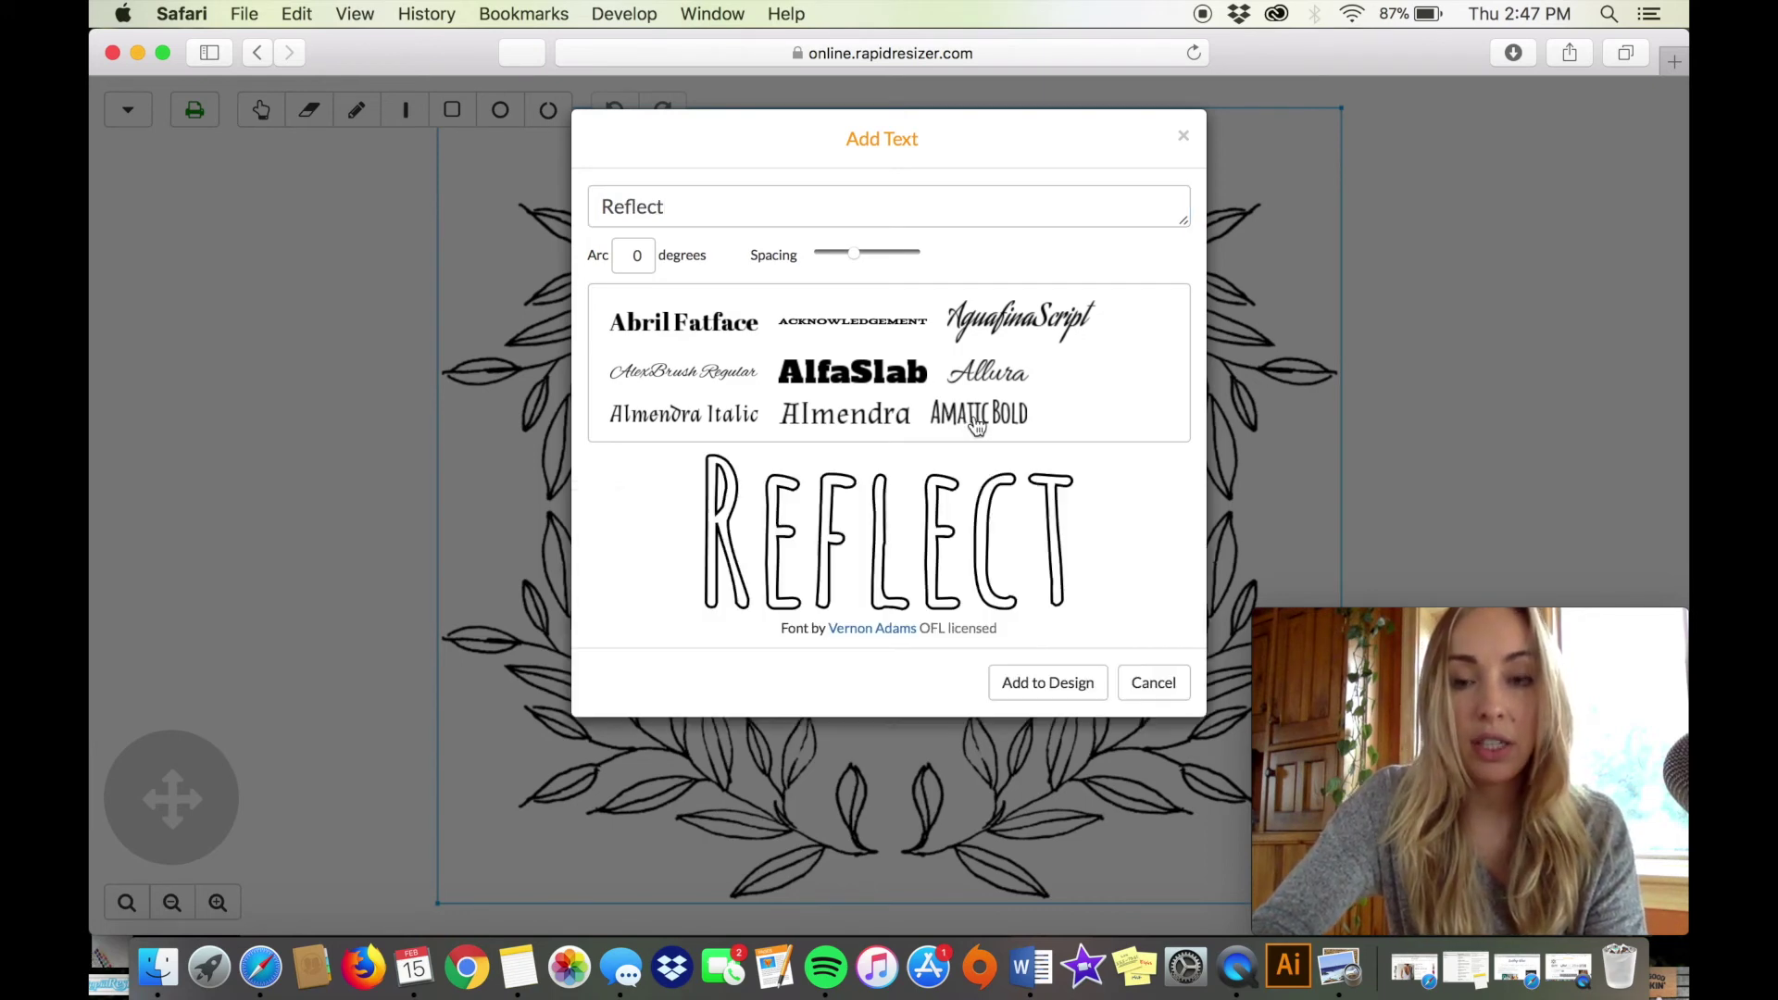
pyautogui.click(1041, 685)
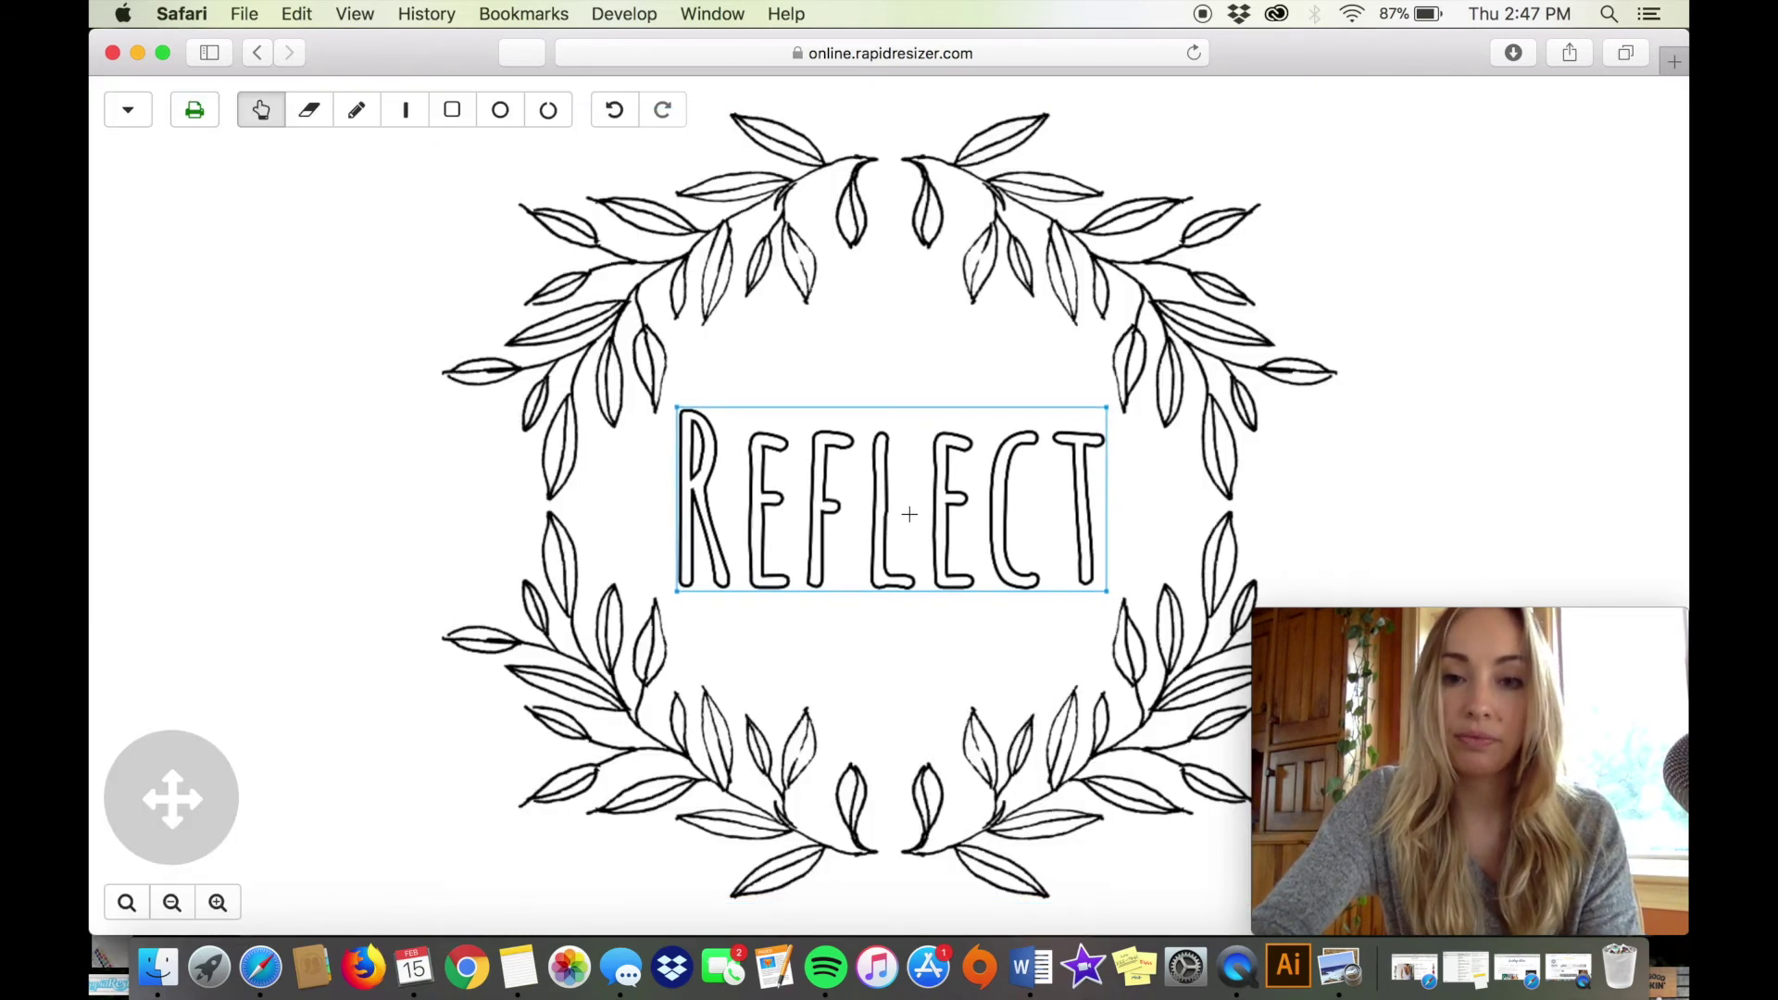
pyautogui.click(904, 534)
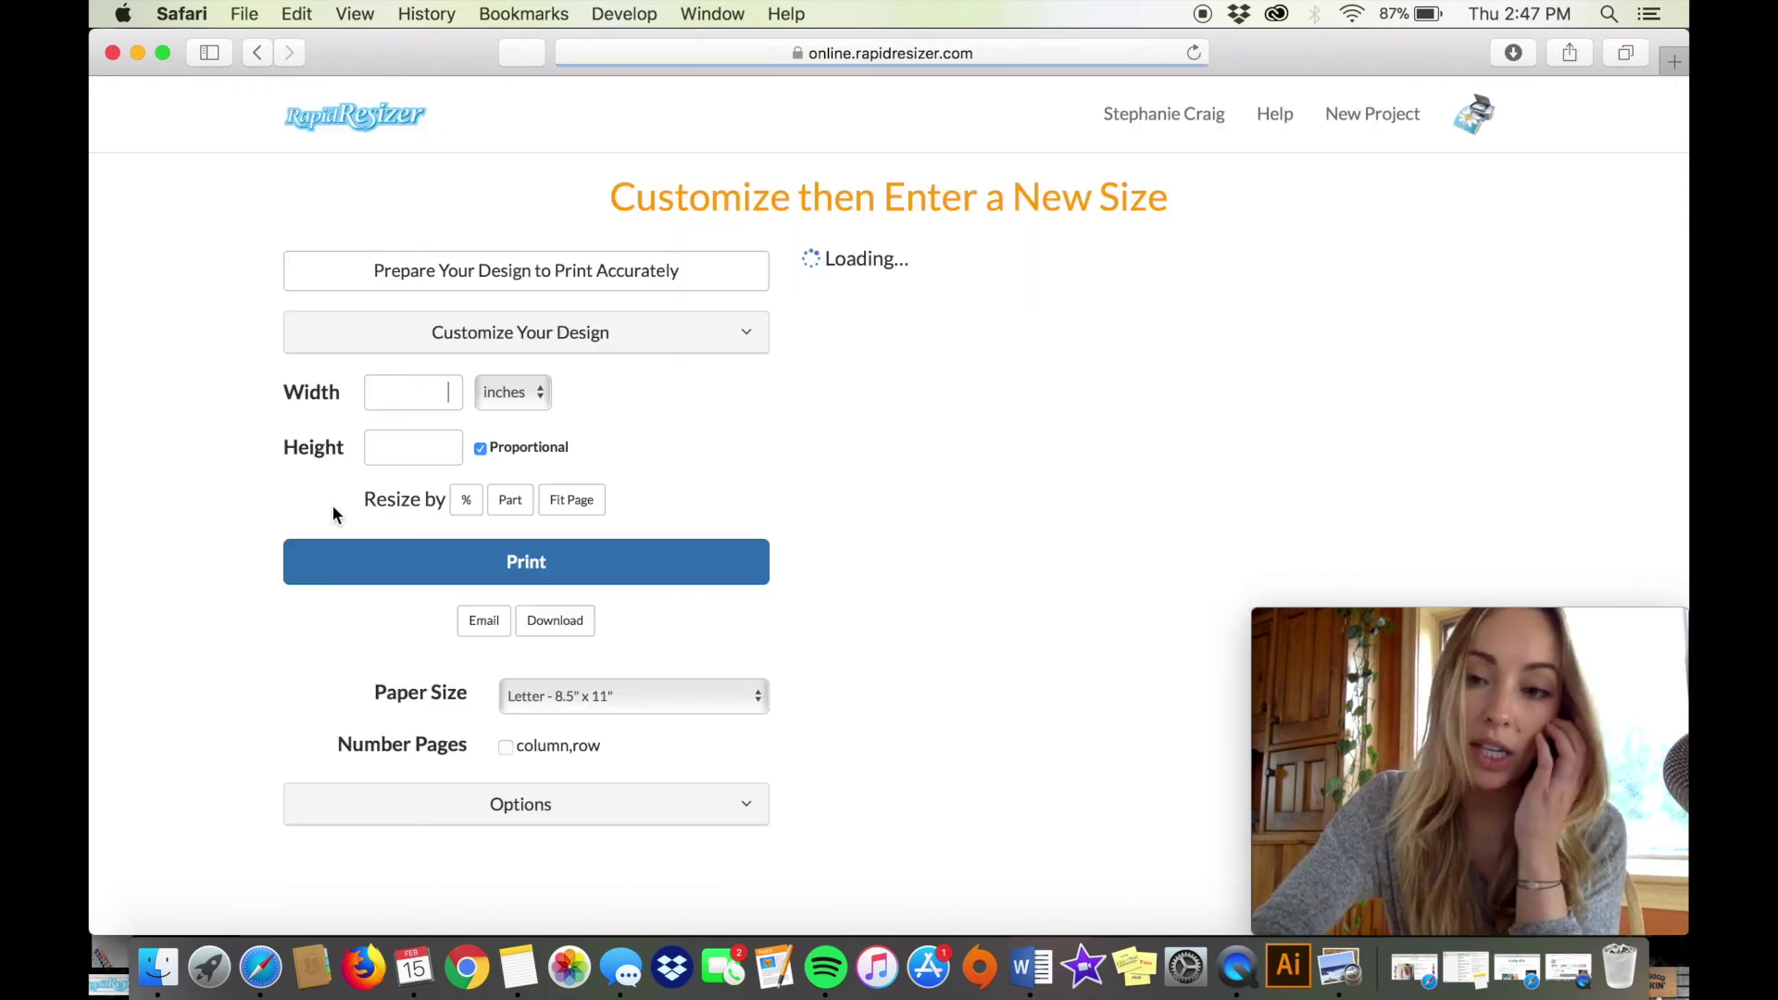
# Step: Resize the wreath with REFLECT to 15 × 13.22 inches and review the four-page Letter preview
pyautogui.write('15')
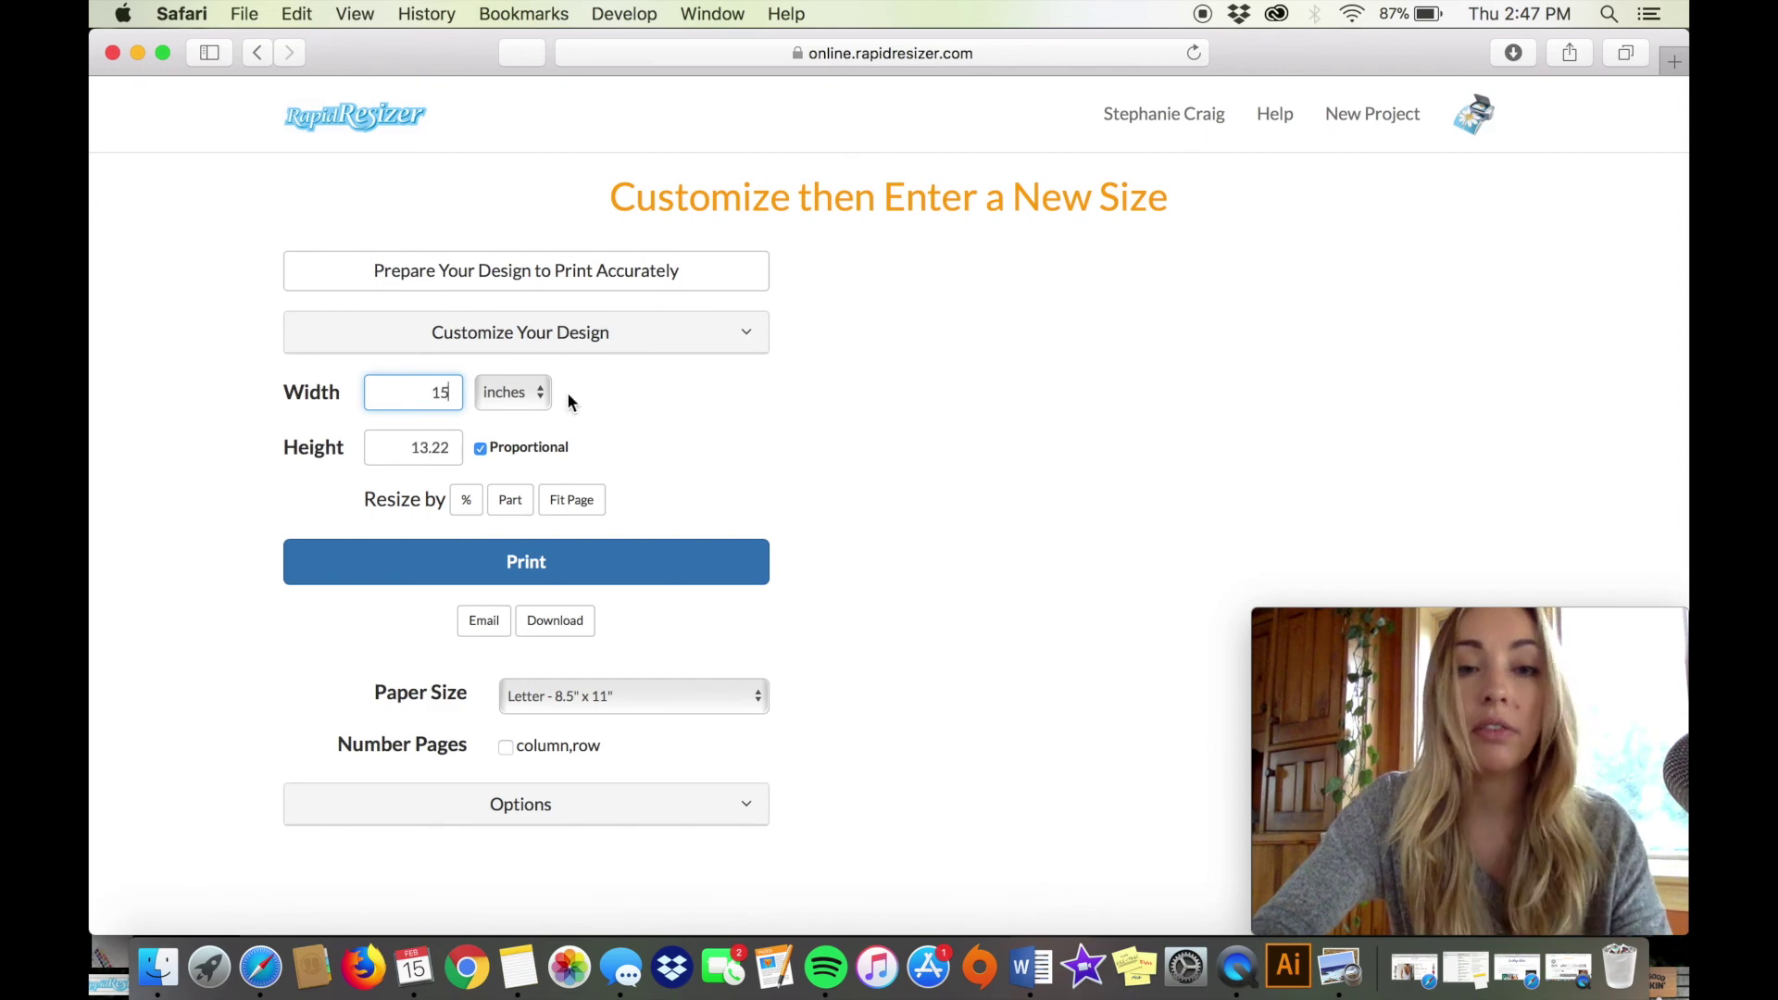
pyautogui.scroll(-5, 771, 408)
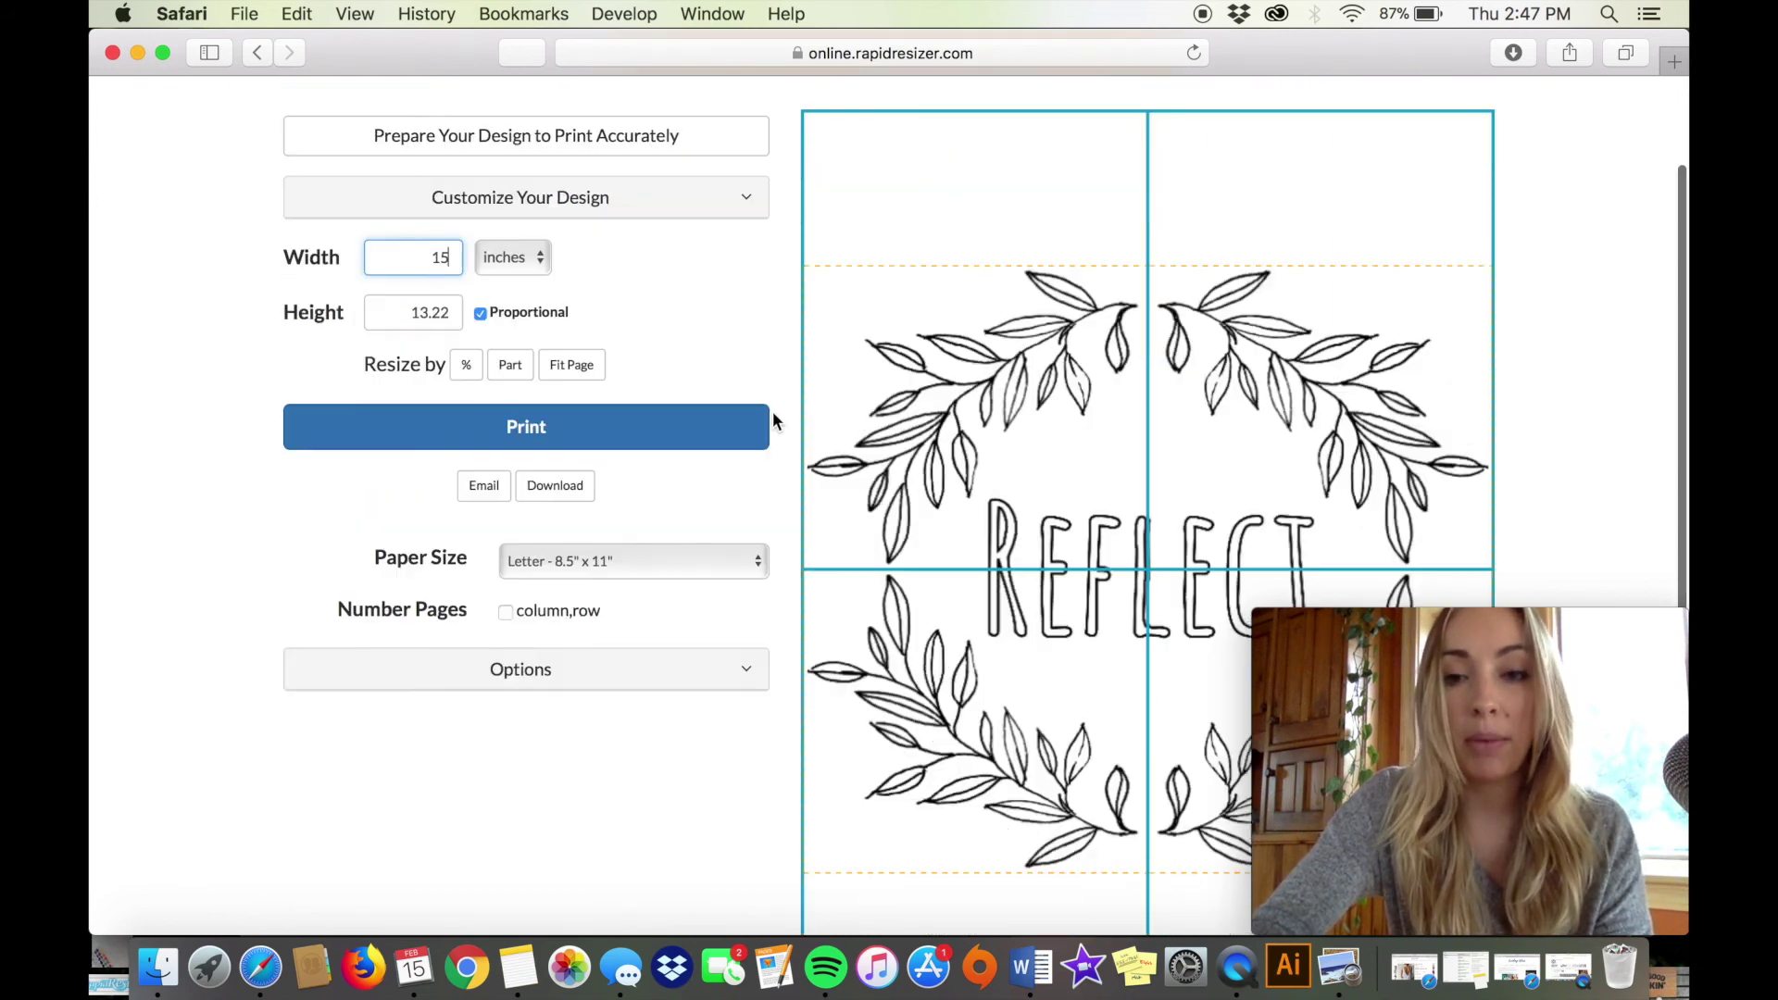
pyautogui.scroll(4, 769, 250)
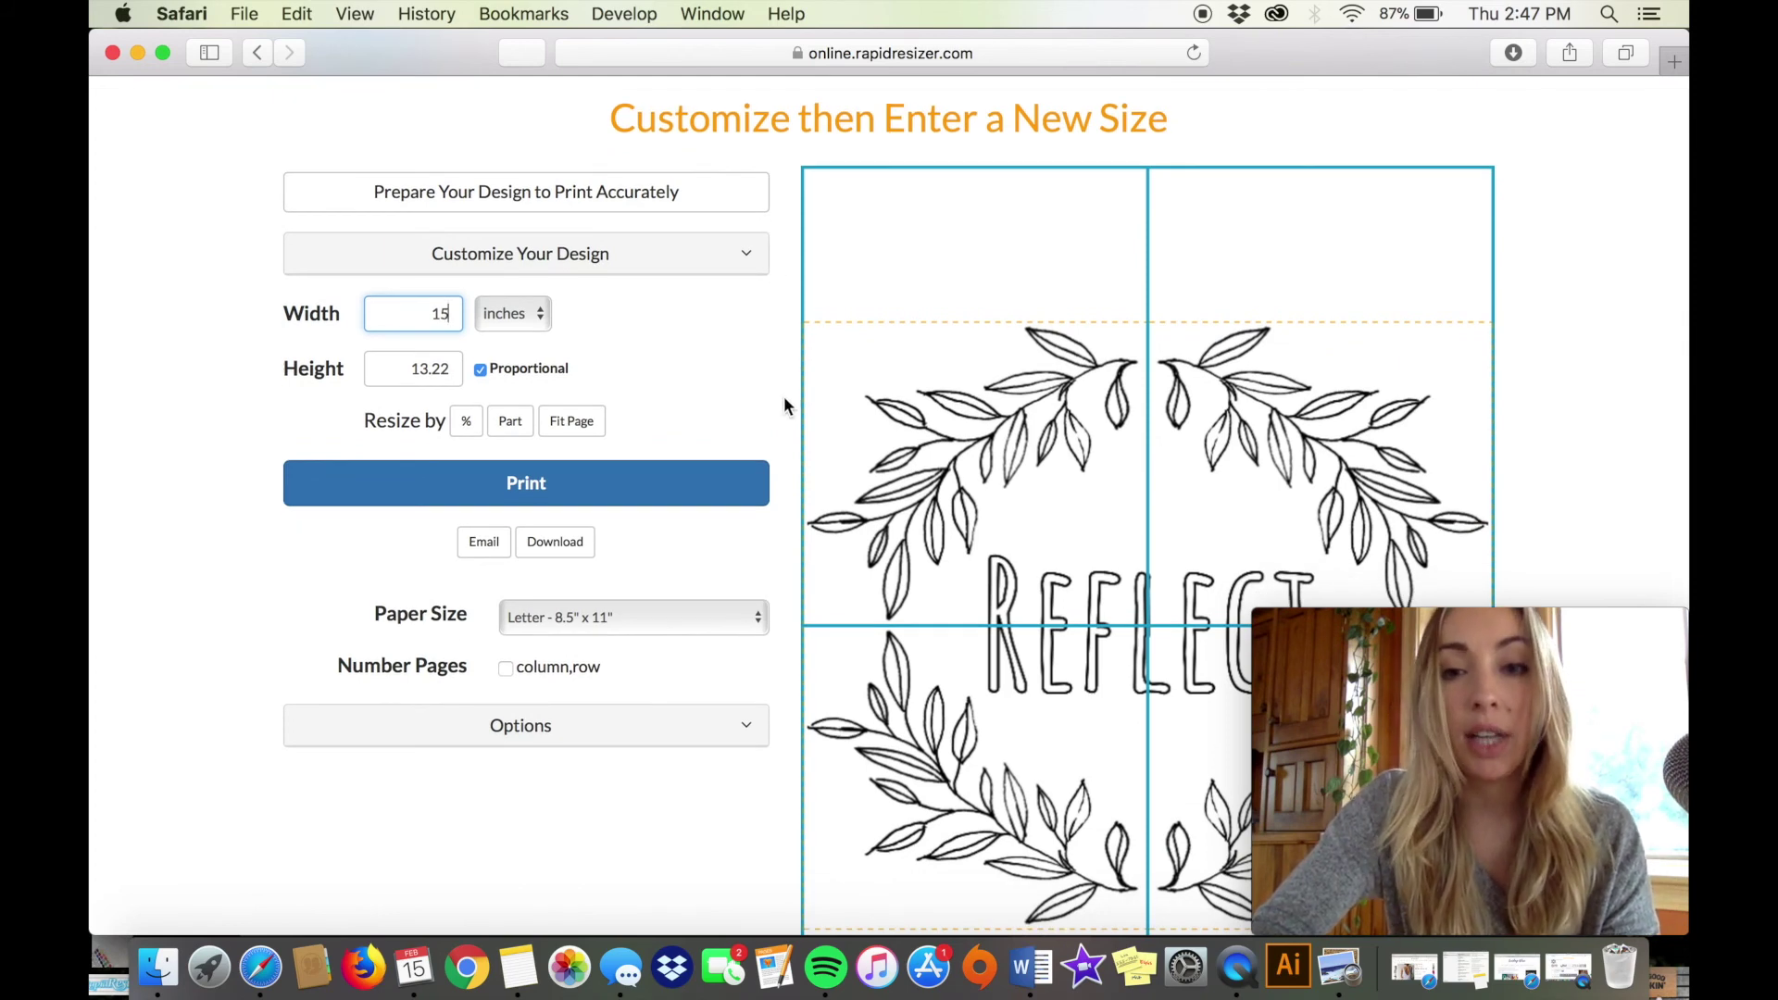
pyautogui.scroll(-3, 792, 395)
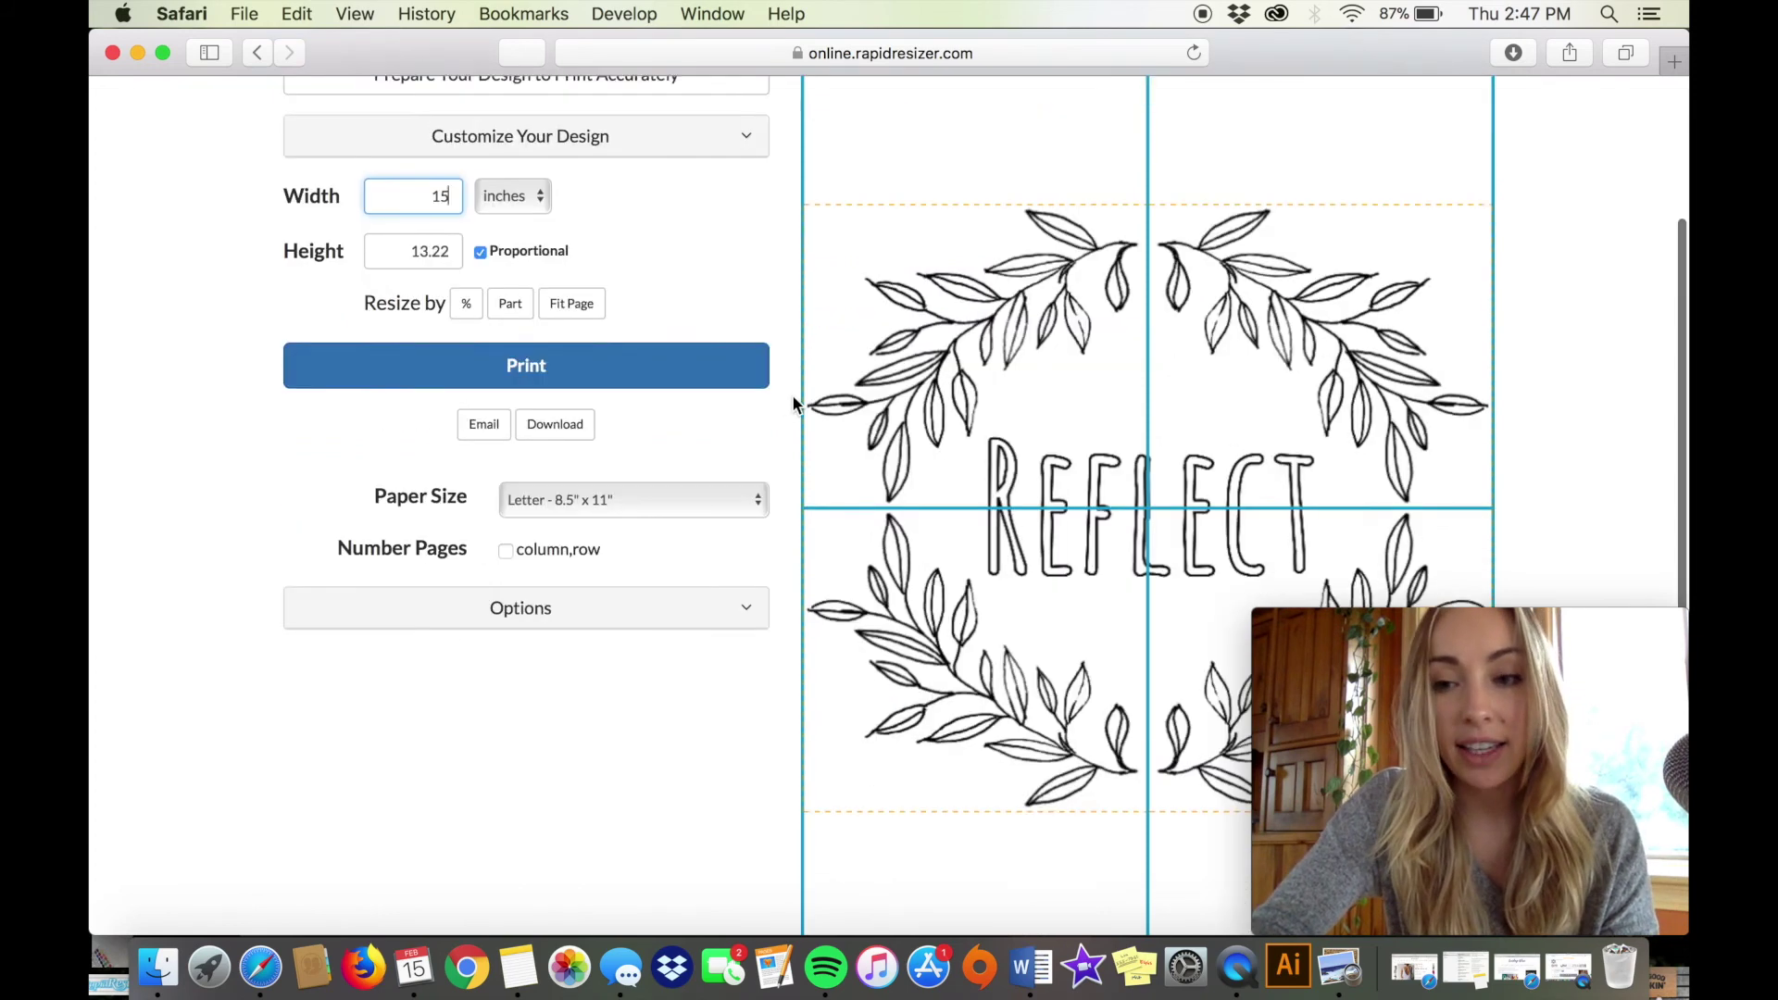
pyautogui.scroll(5, 774, 343)
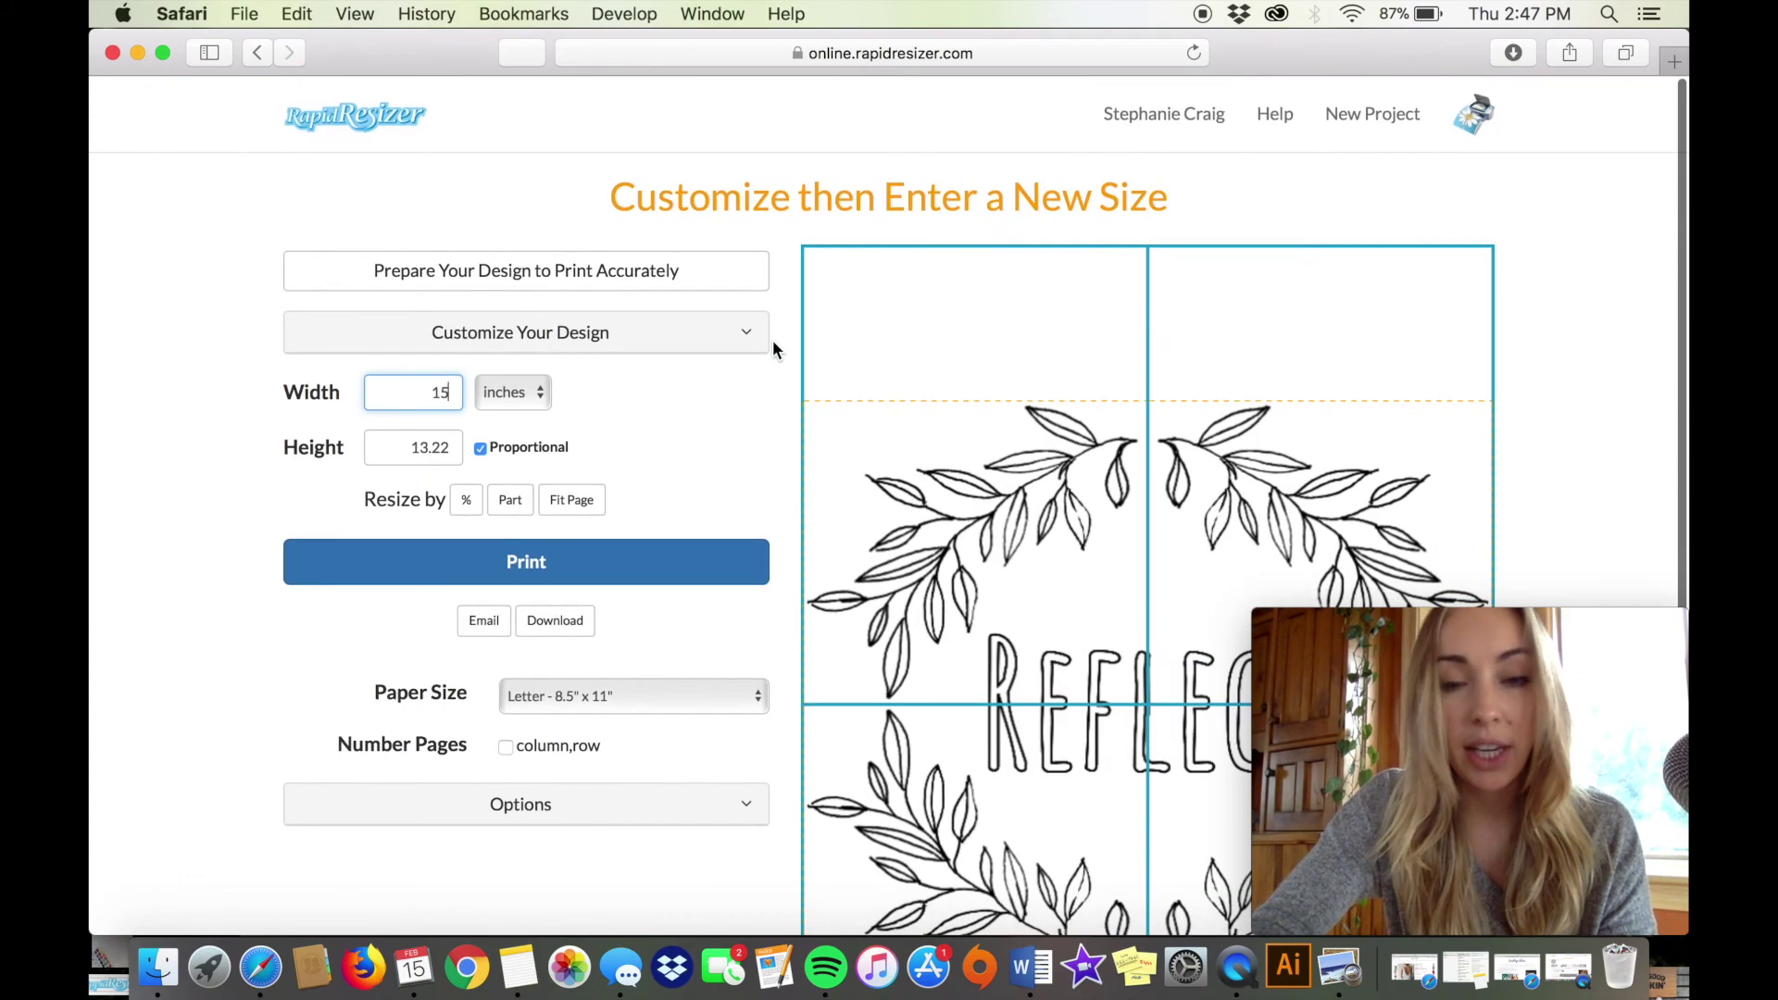
pyautogui.scroll(-5, 772, 348)
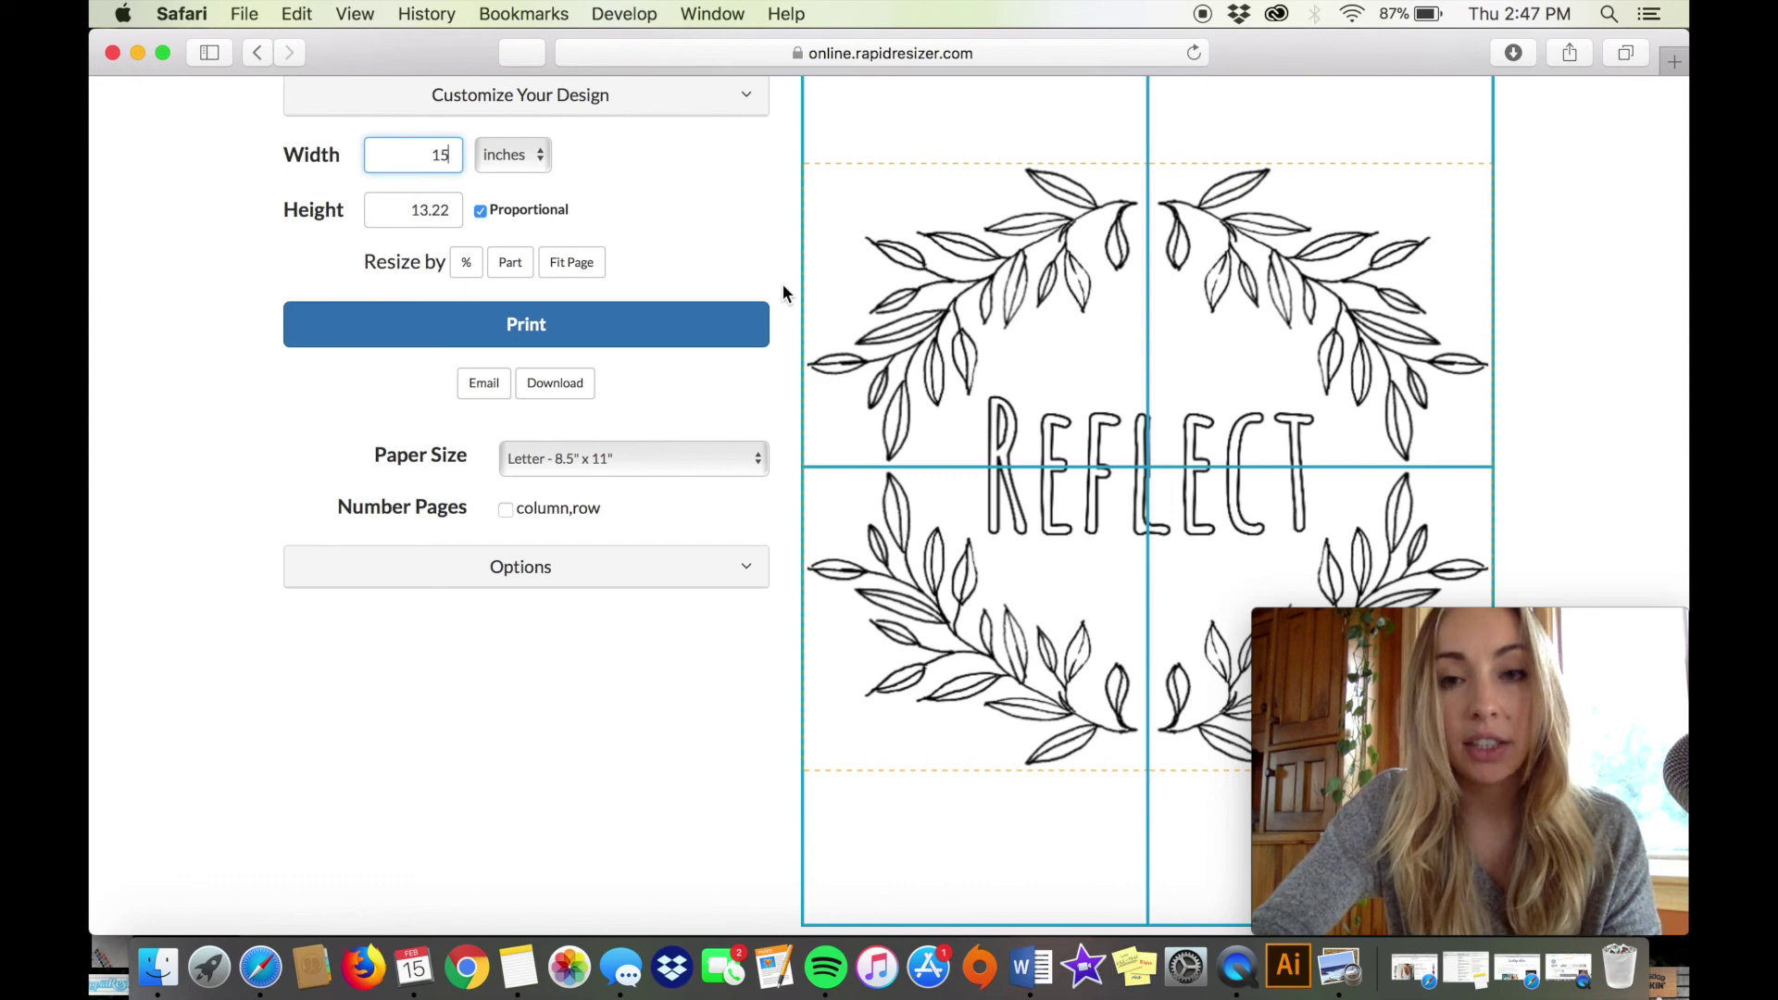
pyautogui.scroll(3, 778, 277)
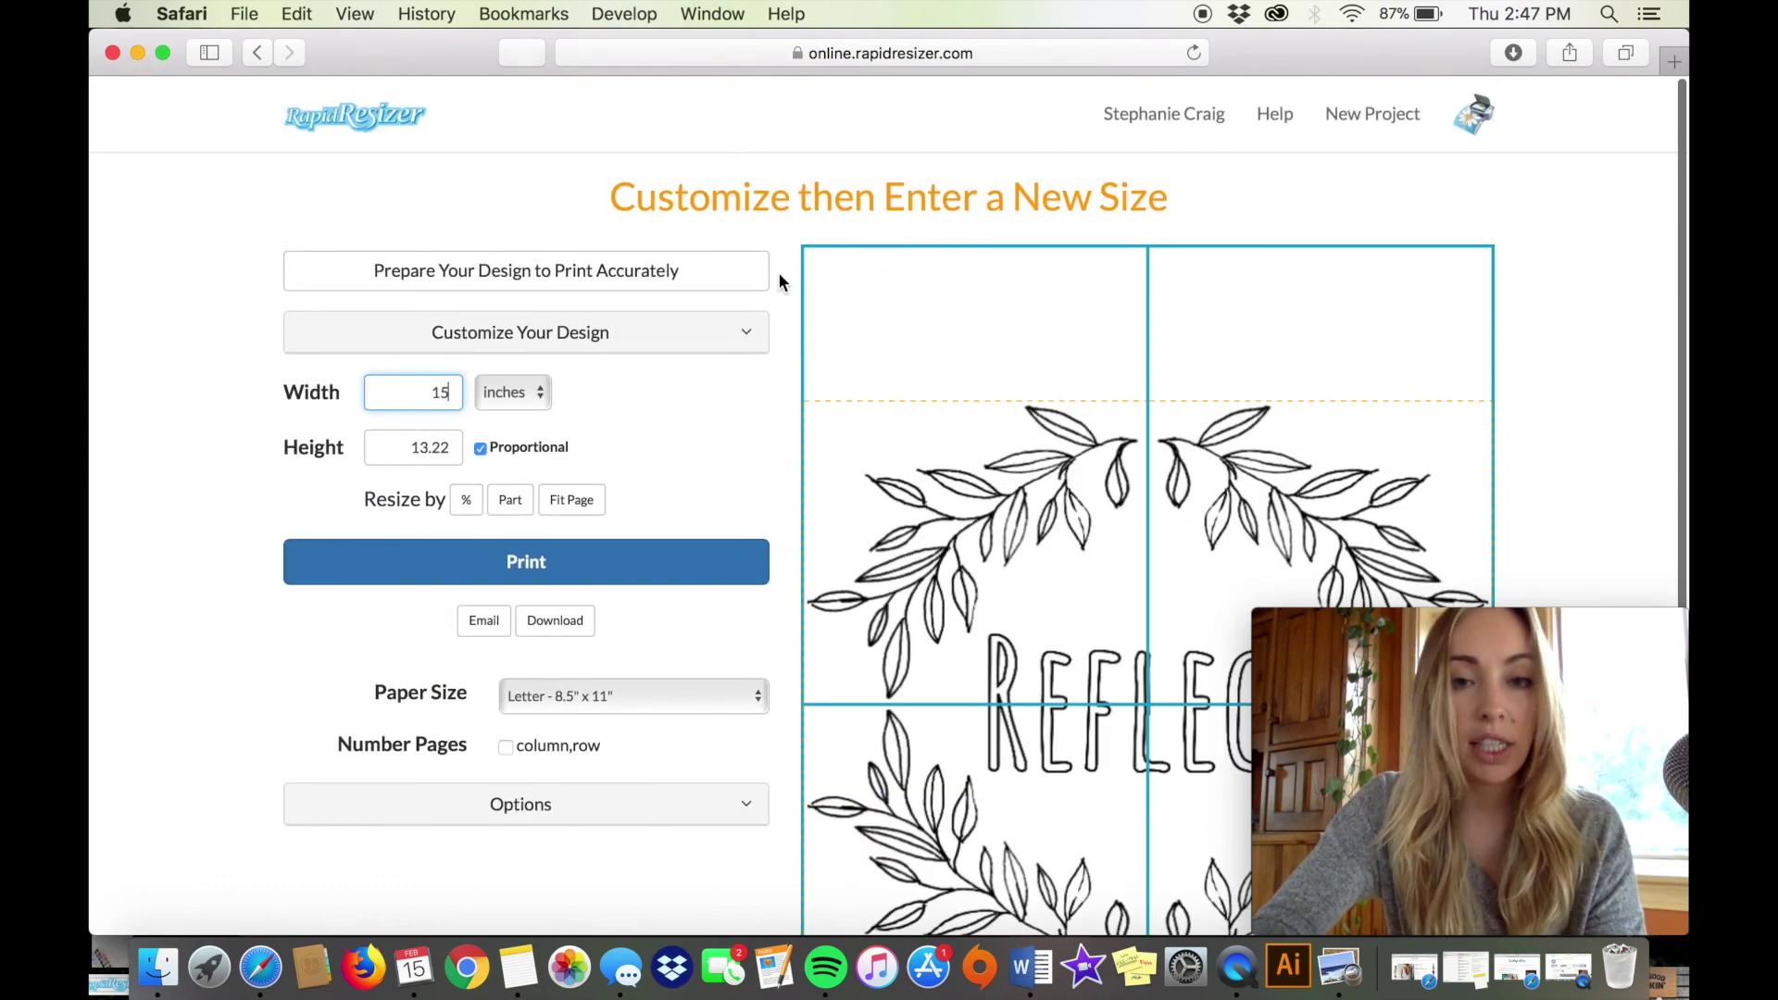